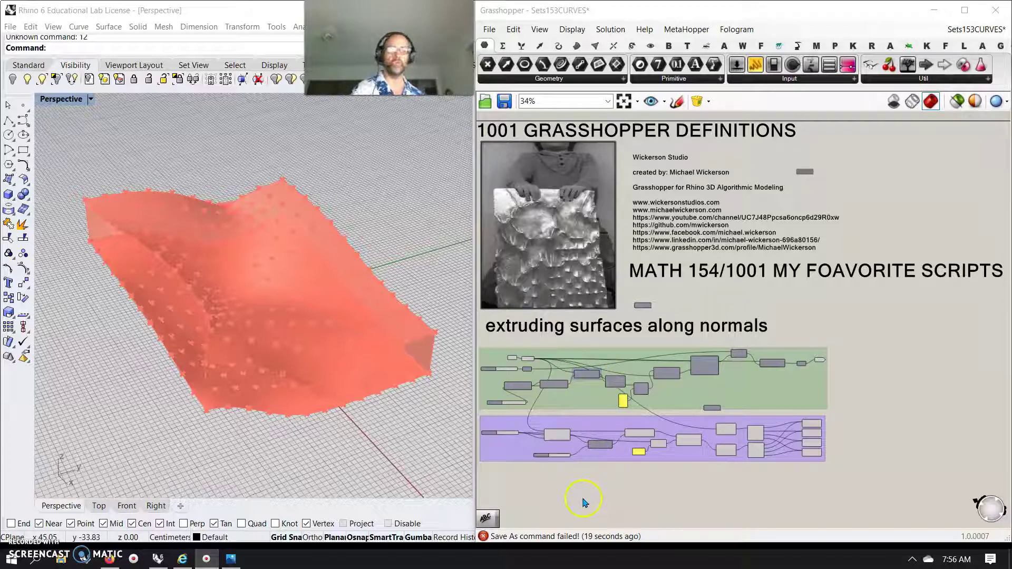
# - Turn off the preview of all components in both groups below the "extruding surfaces along normals" heading
pyautogui.rightClick(669, 471)
pyautogui.click(614, 485)
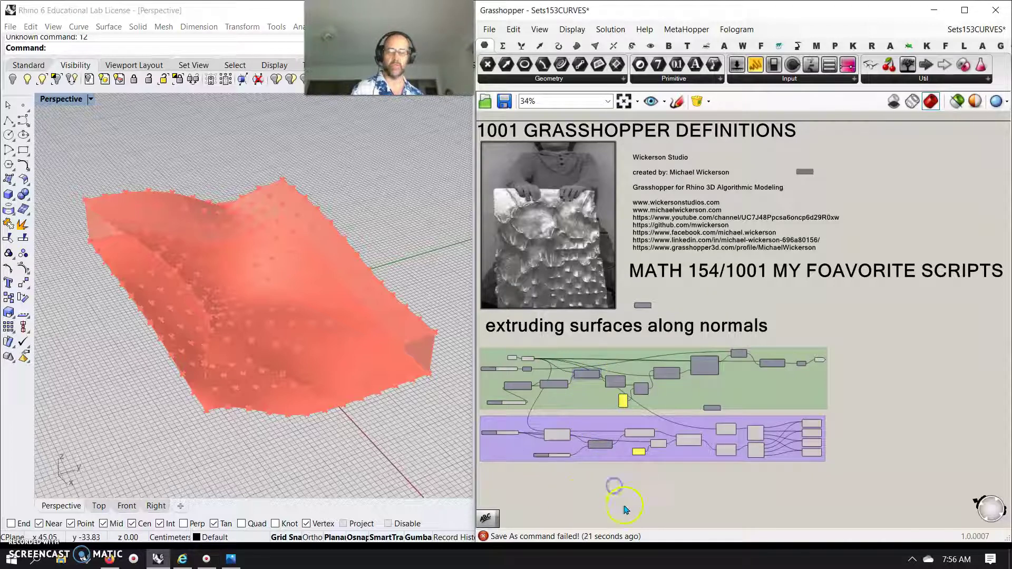
pyautogui.moveTo(616, 502); pyautogui.dragTo(676, 438, button='right')
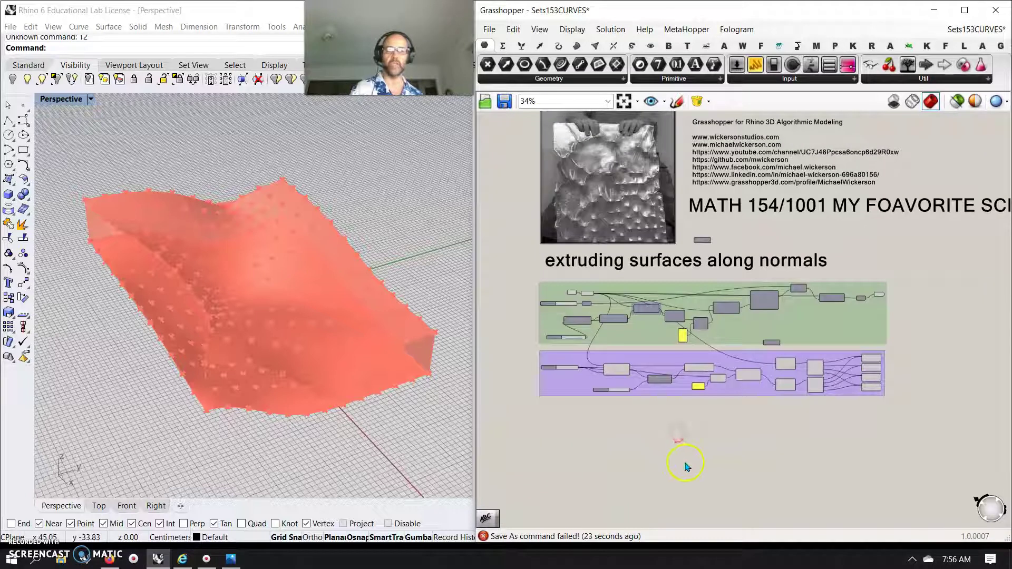
pyautogui.moveTo(931, 420); pyautogui.dragTo(508, 266)
pyautogui.rightClick(513, 309)
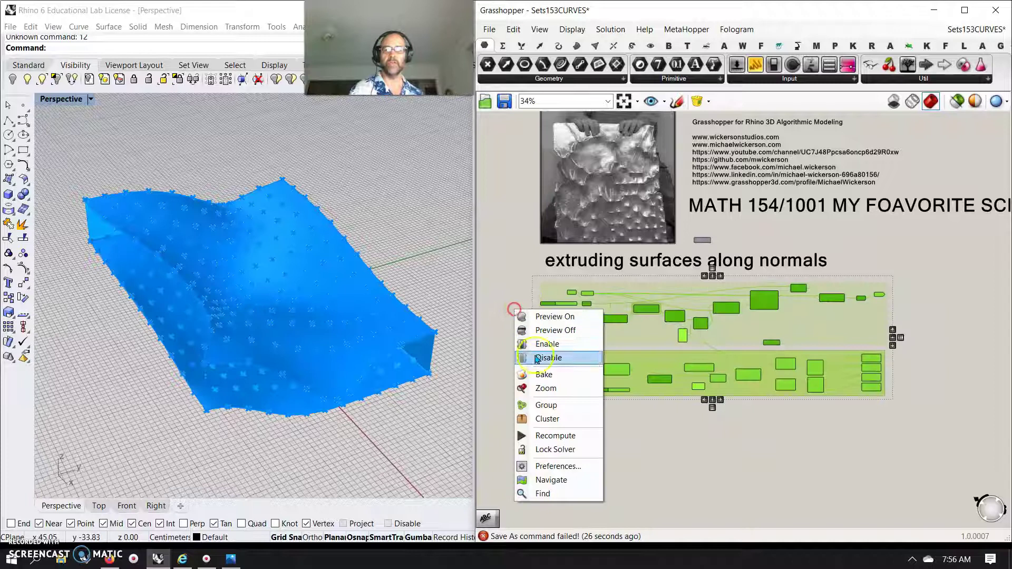
pyautogui.click(543, 330)
pyautogui.click(674, 445)
pyautogui.moveTo(671, 450); pyautogui.dragTo(680, 290, button='right')
pyautogui.scroll(5, 683, 368)
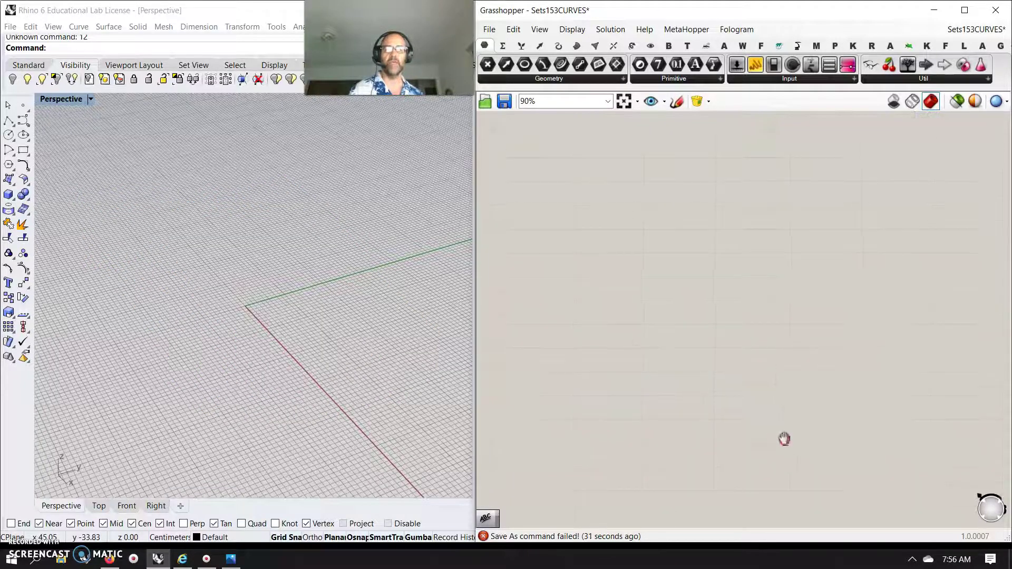
# - Restore the preview of the definition and highlight the four output components at the end of the purple group
pyautogui.scroll(-3, 784, 438)
pyautogui.moveTo(808, 456); pyautogui.dragTo(588, 482, button='right')
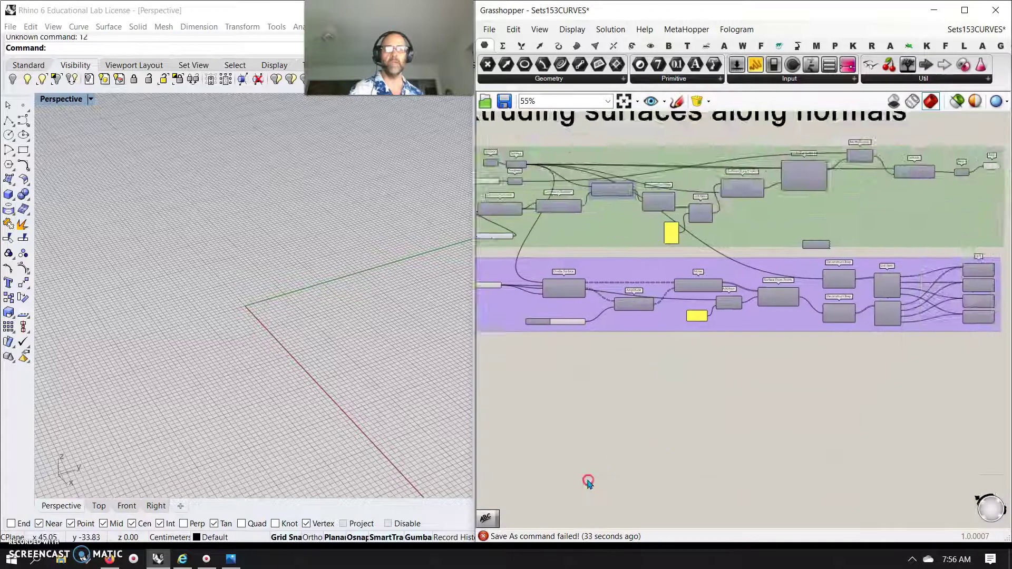
pyautogui.scroll(-3, 588, 482)
pyautogui.moveTo(843, 427); pyautogui.dragTo(516, 300)
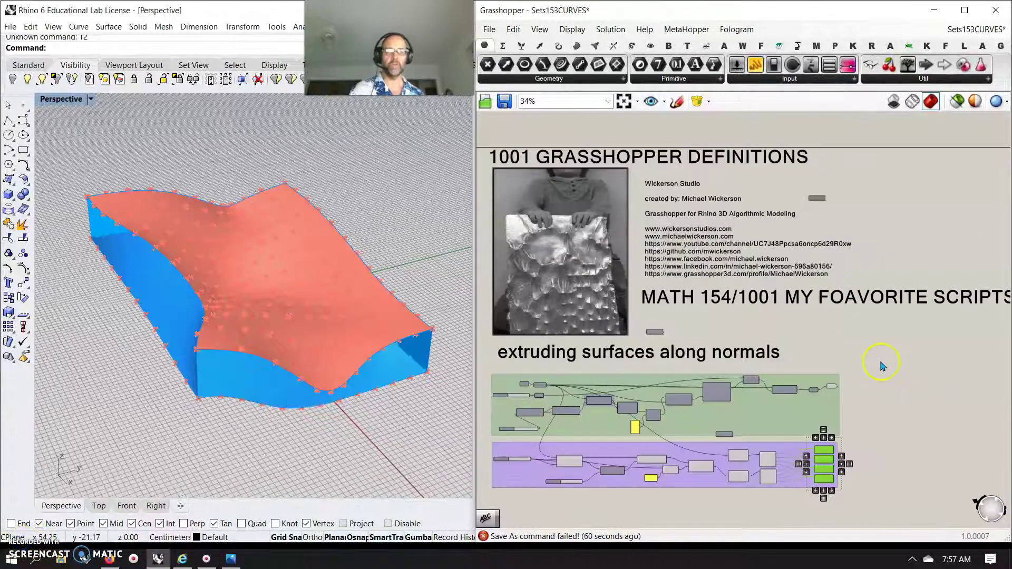
pyautogui.rightClick(881, 356)
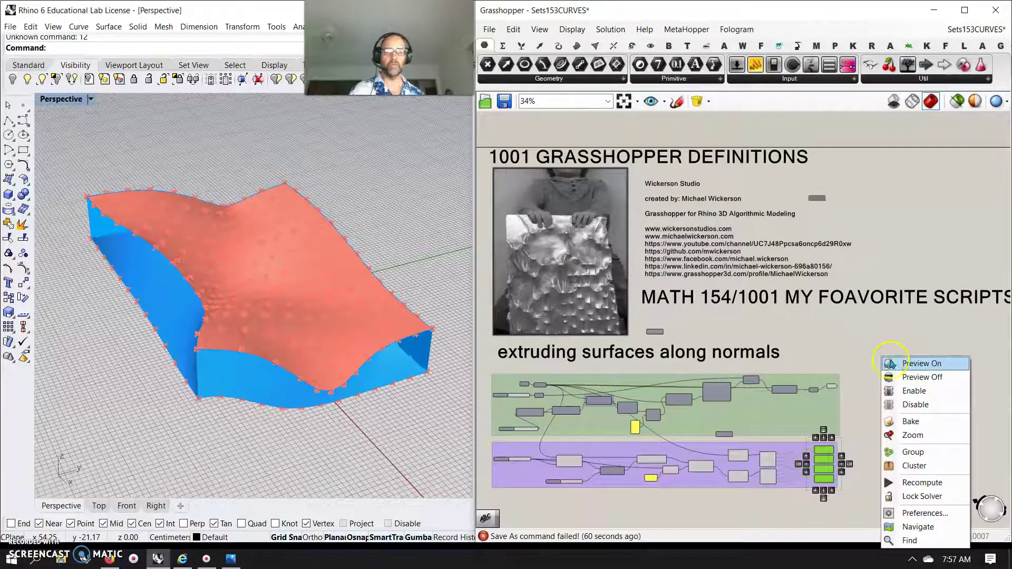
pyautogui.click(859, 333)
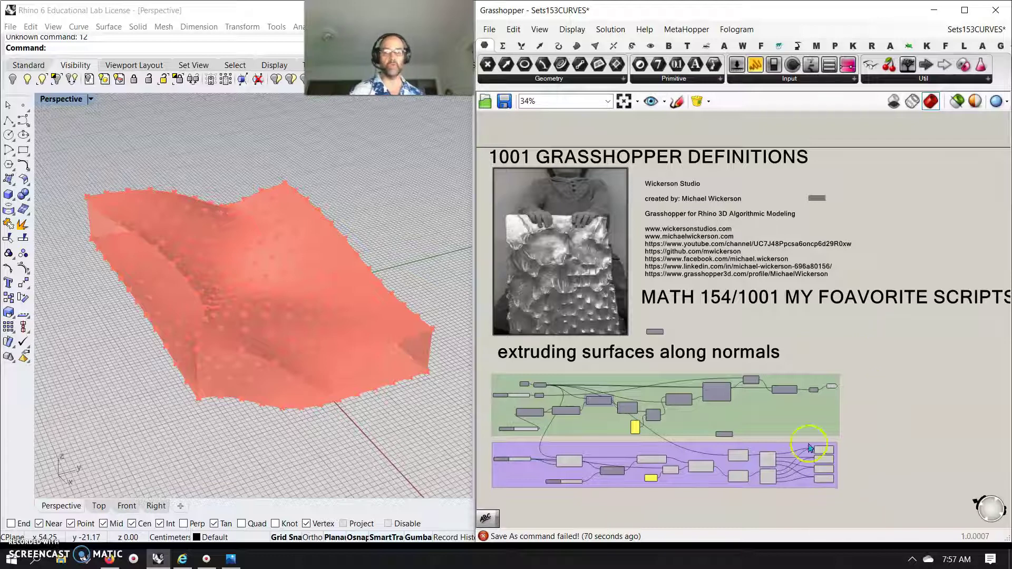
pyautogui.moveTo(805, 432); pyautogui.dragTo(860, 518)
pyautogui.click(901, 470)
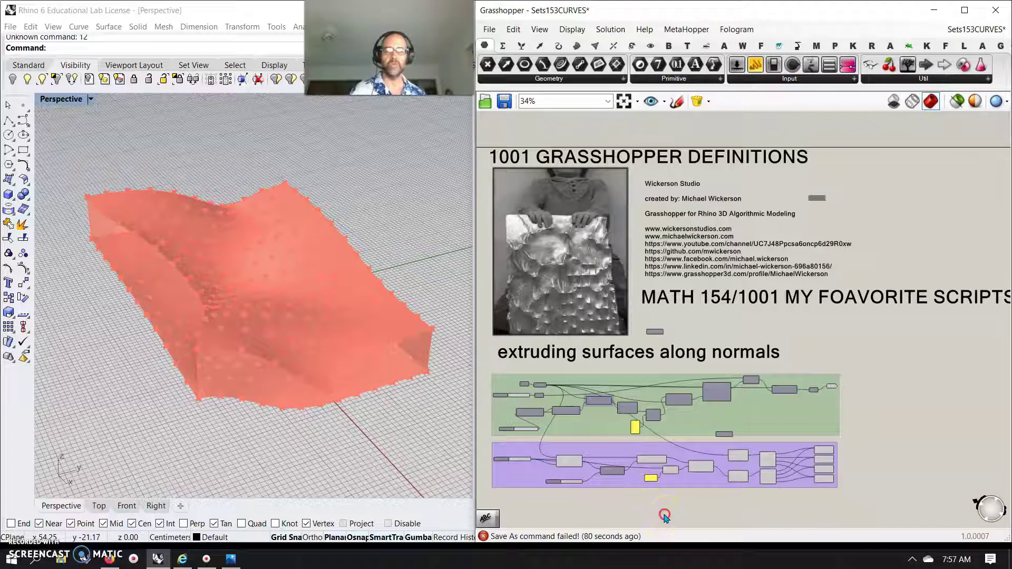
# - Select every component in the green and purple groups and turn their preview off
pyautogui.moveTo(664, 516); pyautogui.dragTo(664, 499, button='right')
pyautogui.moveTo(855, 491); pyautogui.dragTo(485, 356)
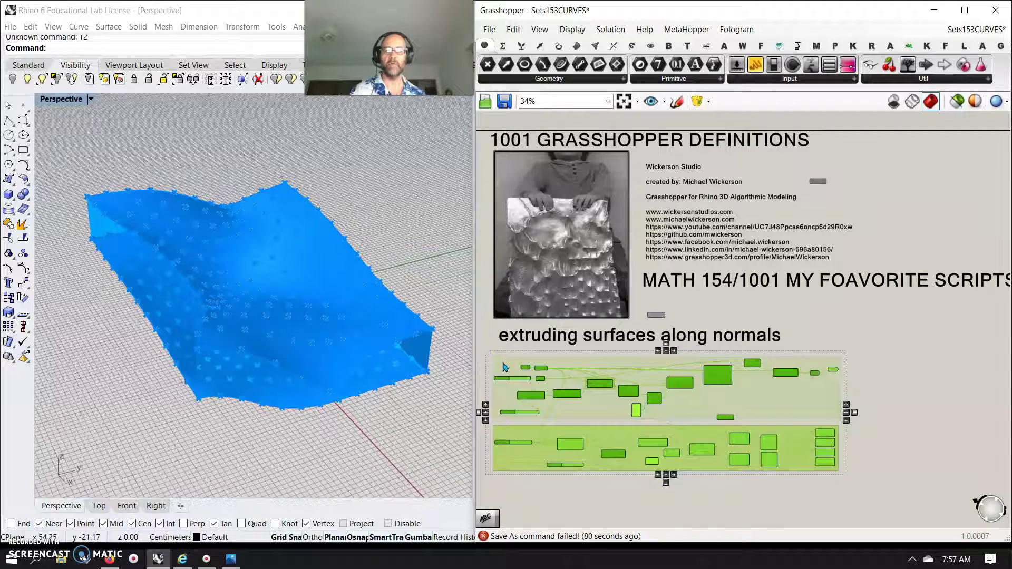
pyautogui.rightClick(608, 503)
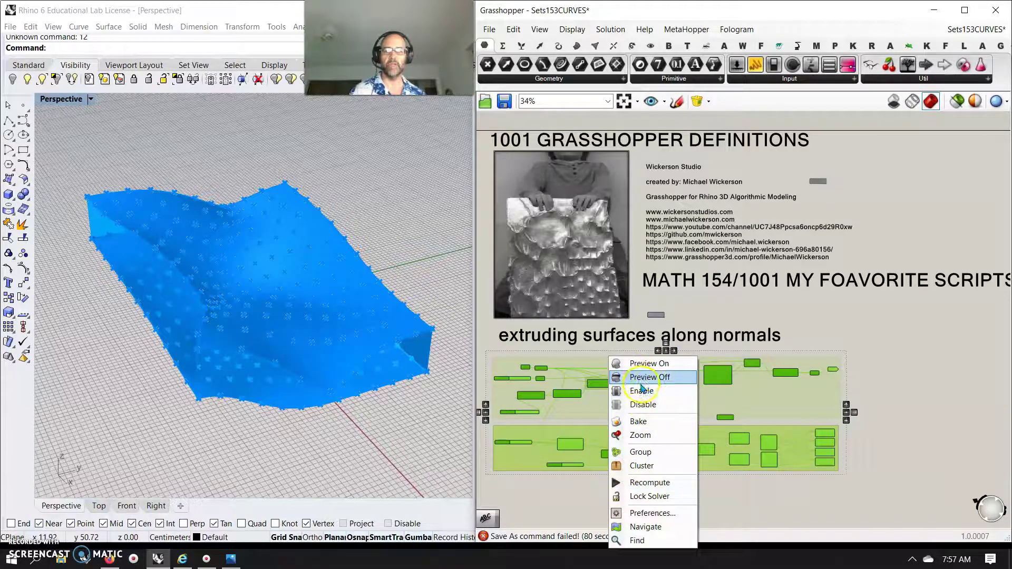
pyautogui.click(640, 378)
pyautogui.click(614, 511)
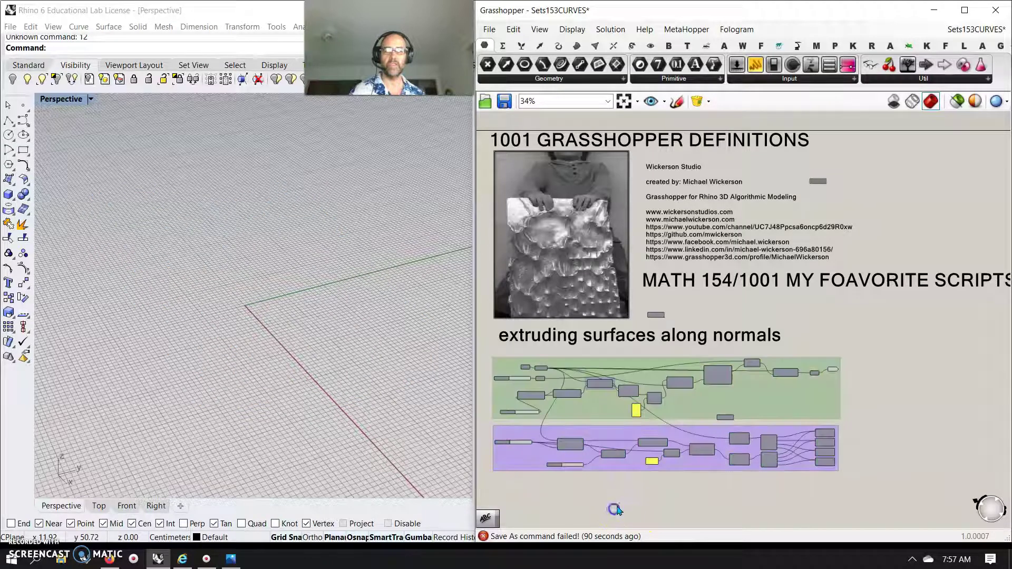
# - Clear the green and purple component groups away from below the heading to leave empty canvas space
pyautogui.scroll(-5, 611, 474)
pyautogui.moveTo(702, 460); pyautogui.dragTo(824, 235)
pyautogui.scroll(3, 617, 416)
pyautogui.scroll(5, 618, 416)
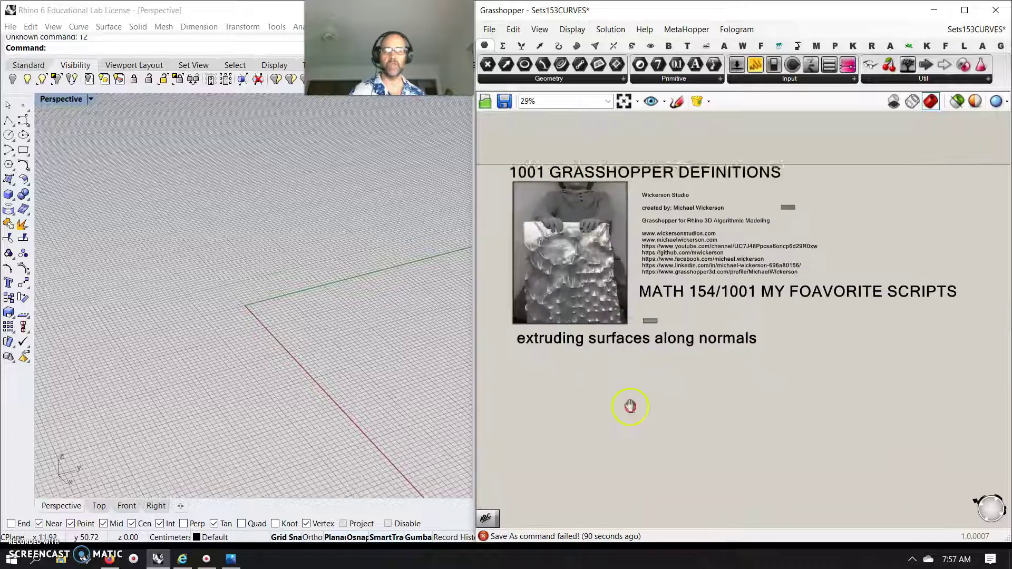
pyautogui.moveTo(688, 402); pyautogui.dragTo(670, 330, button='right')
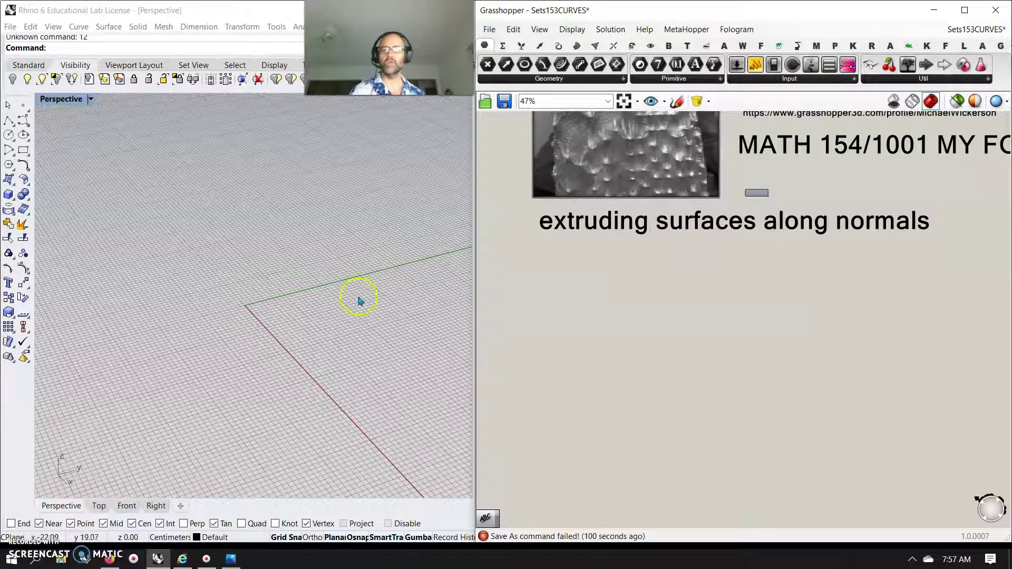
# - Show the hidden wavy surface and move it along the positive Y direction, away from the origin
pyautogui.click(26, 79)
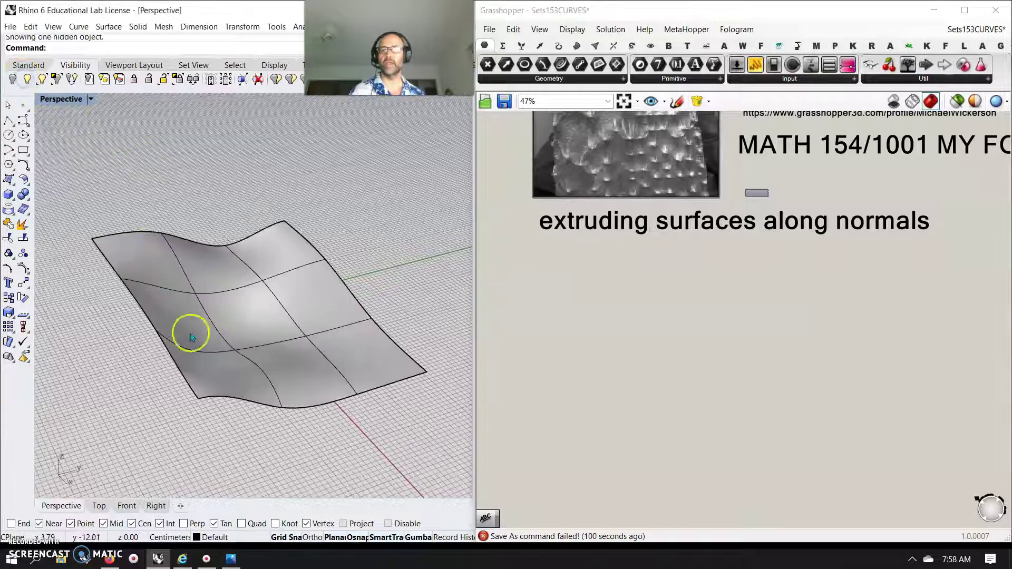
pyautogui.click(271, 339)
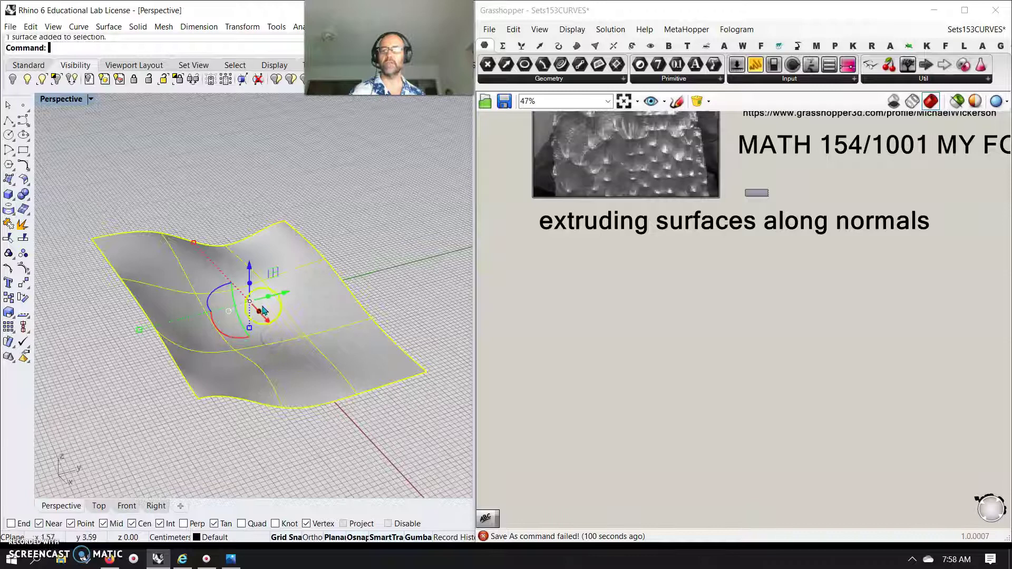
pyautogui.moveTo(285, 293); pyautogui.dragTo(441, 240)
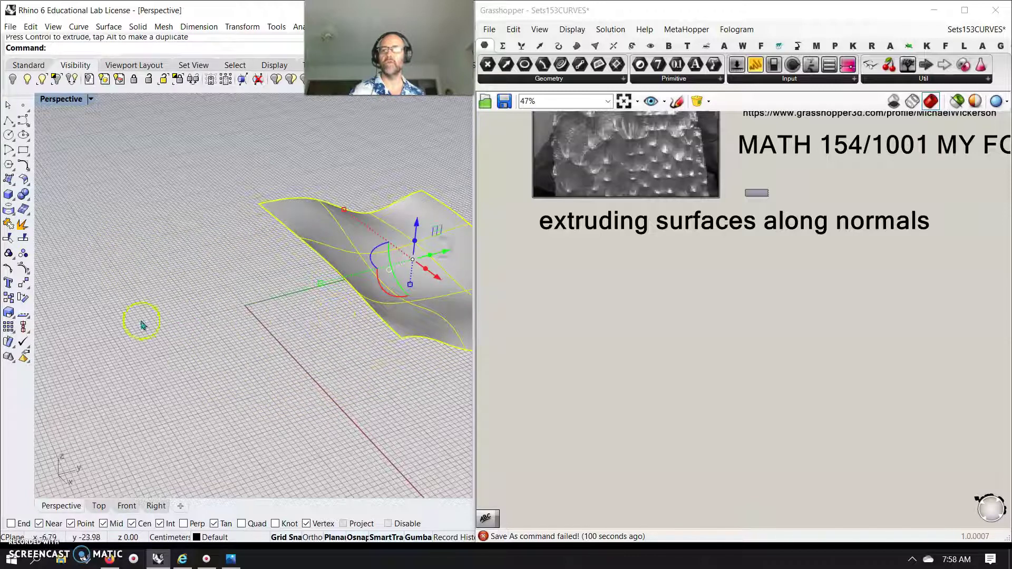
pyautogui.click(210, 334)
pyautogui.click(352, 284)
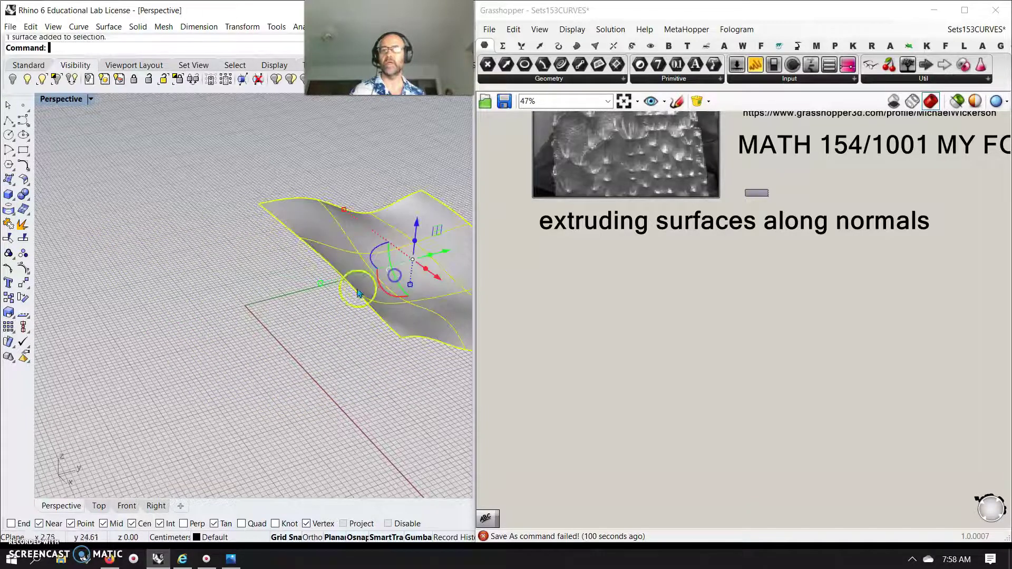
pyautogui.moveTo(445, 252); pyautogui.dragTo(463, 254)
pyautogui.click(325, 355)
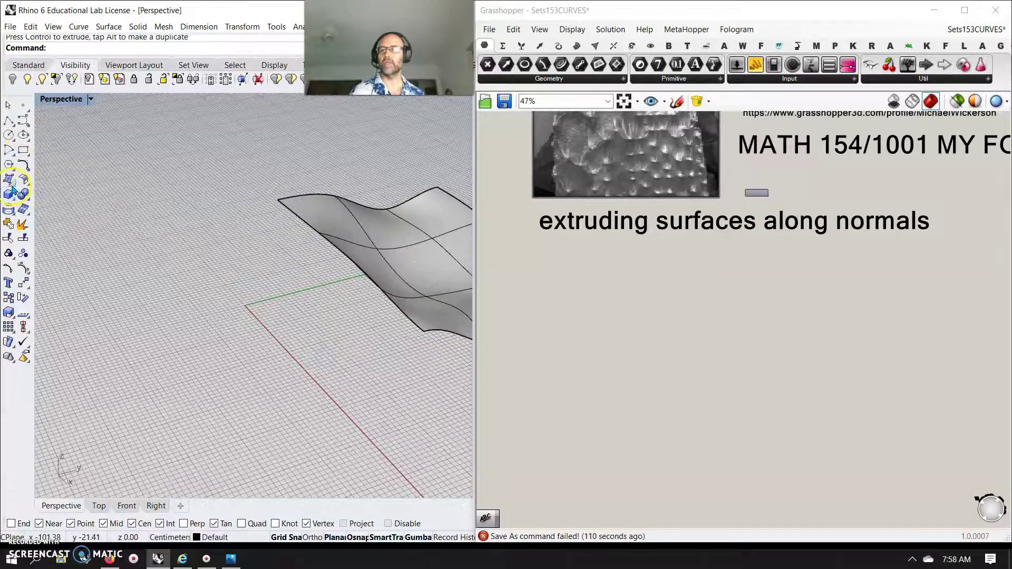
# - Draw a corner-to-corner rectangular plane over the origin beside the wavy surface
pyautogui.click(13, 183)
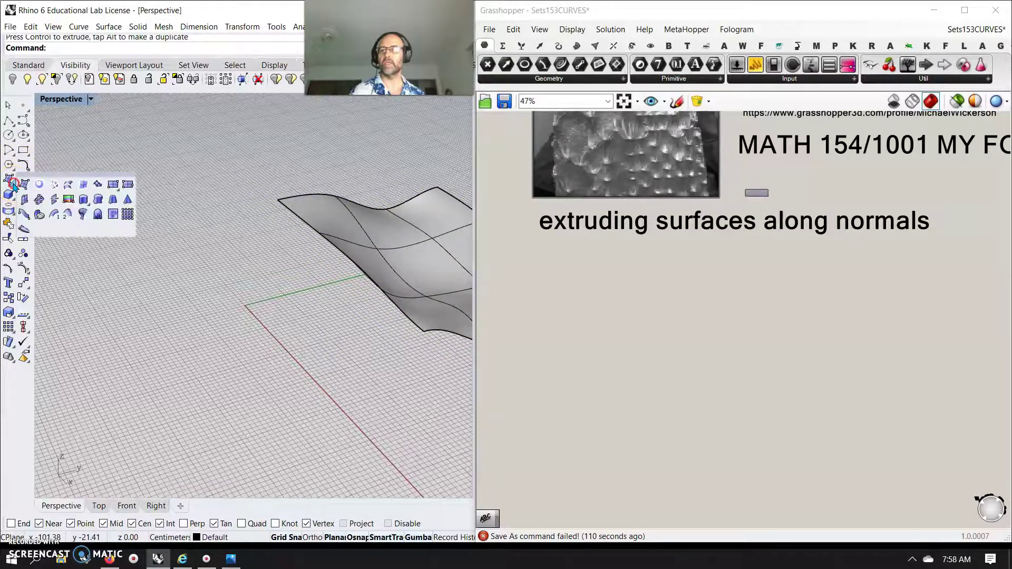
pyautogui.click(113, 184)
pyautogui.click(149, 263)
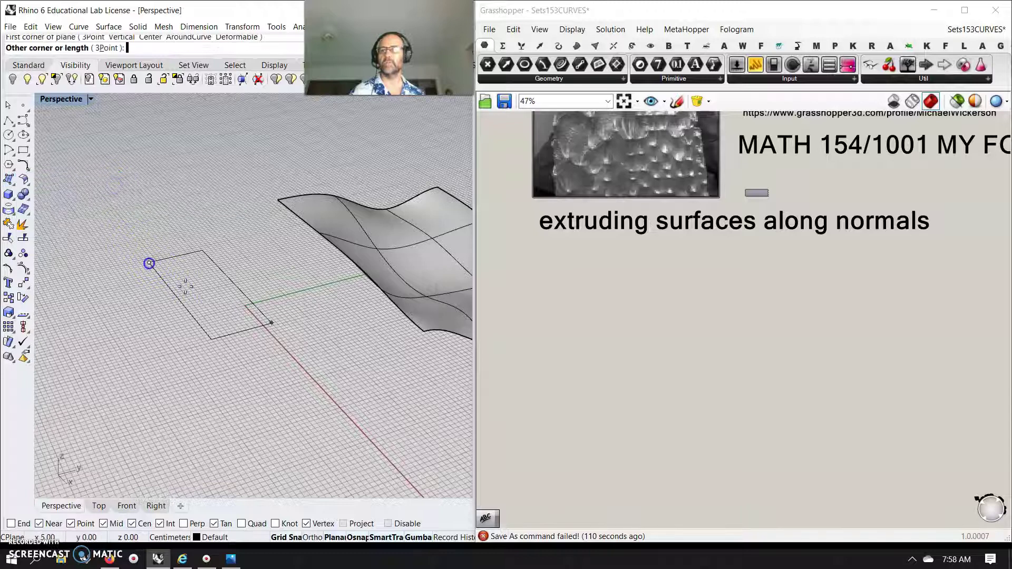
pyautogui.click(426, 361)
# - Rebuild the rectangular plane with 6 points and degree 3 in both U and V, deleting the input
pyautogui.click(285, 344)
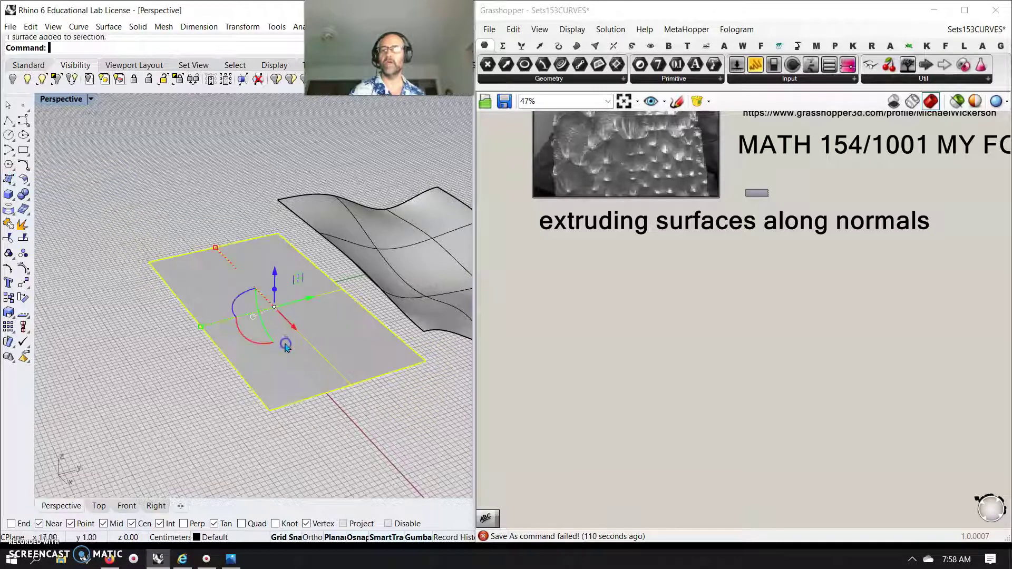
pyautogui.write('Rebuild')
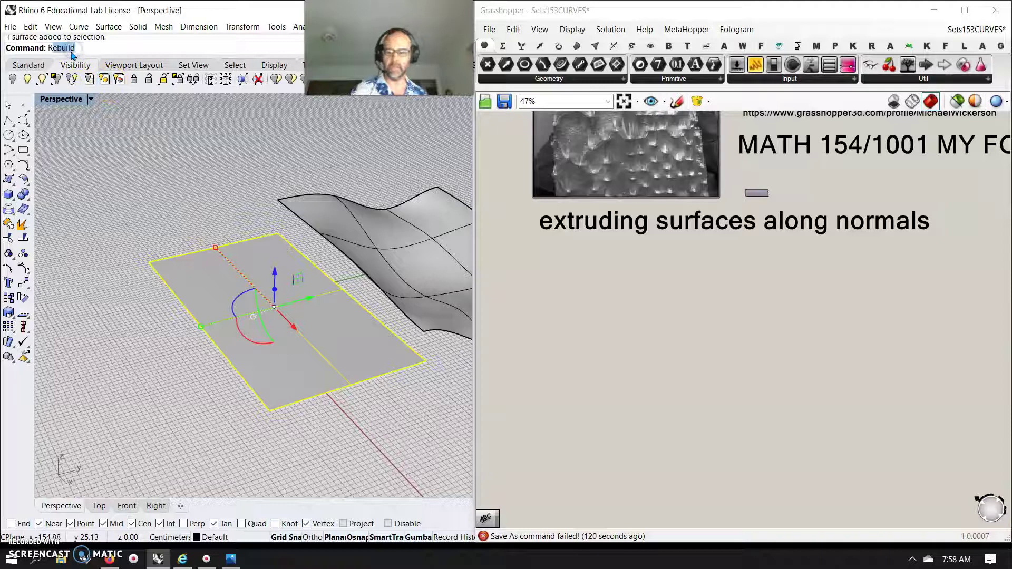
pyautogui.click(70, 61)
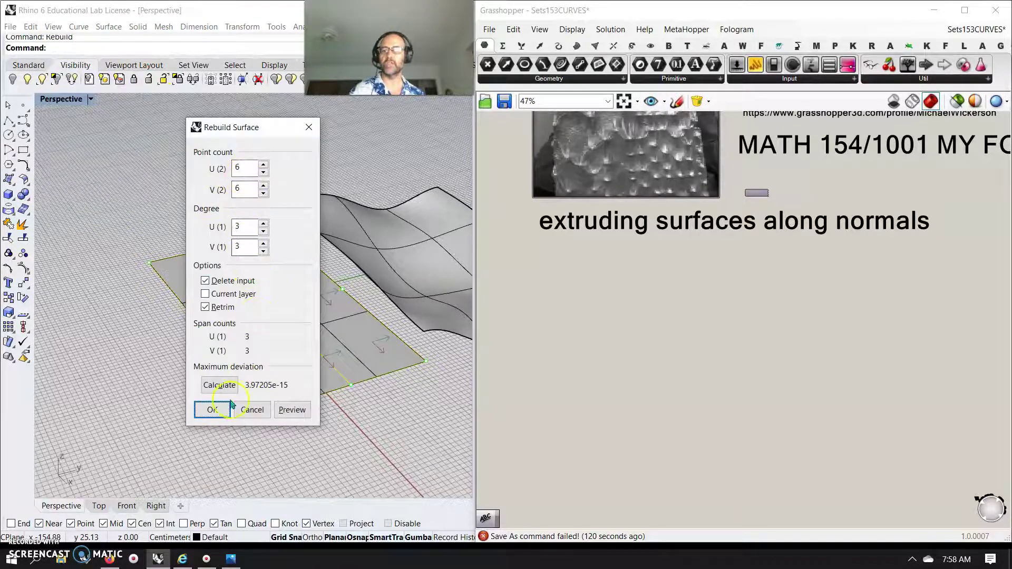
pyautogui.click(216, 410)
# - Turn on the plane's control points, raise the points around its front corner and lower those around its left corner
pyautogui.click(329, 386)
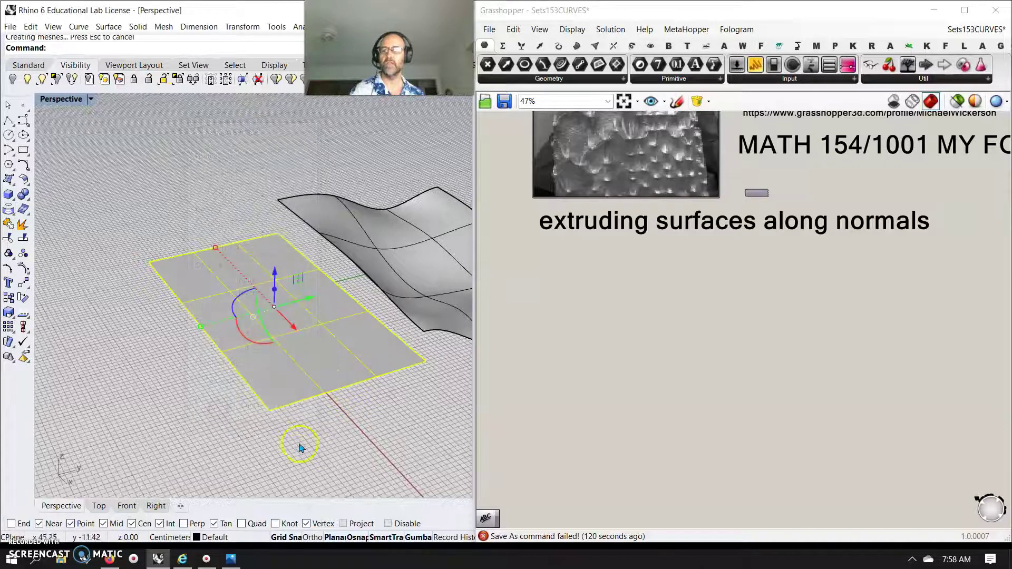
pyautogui.click(25, 270)
pyautogui.moveTo(335, 446); pyautogui.dragTo(205, 362)
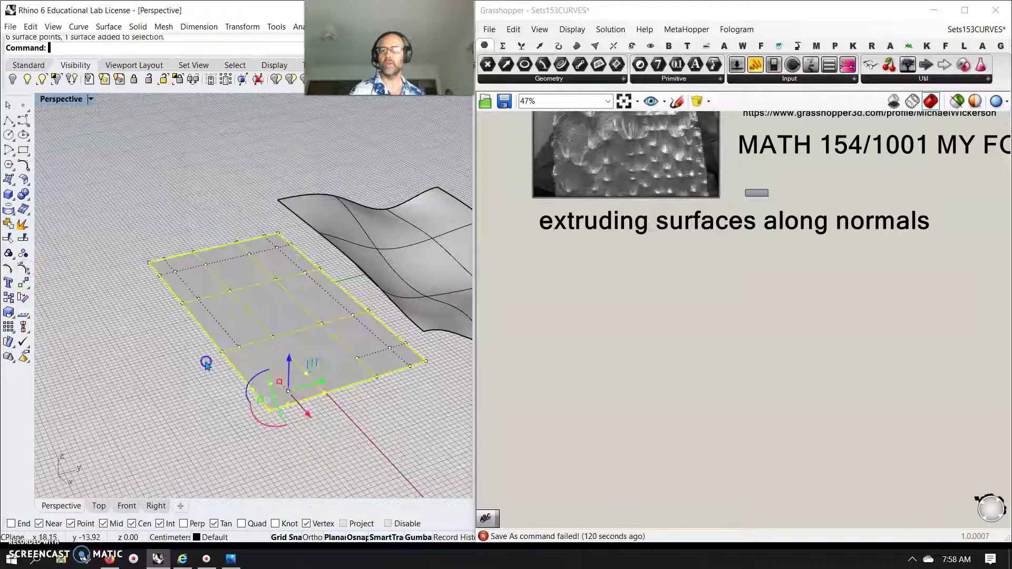
pyautogui.moveTo(288, 359); pyautogui.dragTo(273, 289)
pyautogui.moveTo(129, 225); pyautogui.dragTo(180, 285)
pyautogui.moveTo(160, 231); pyautogui.dragTo(159, 260)
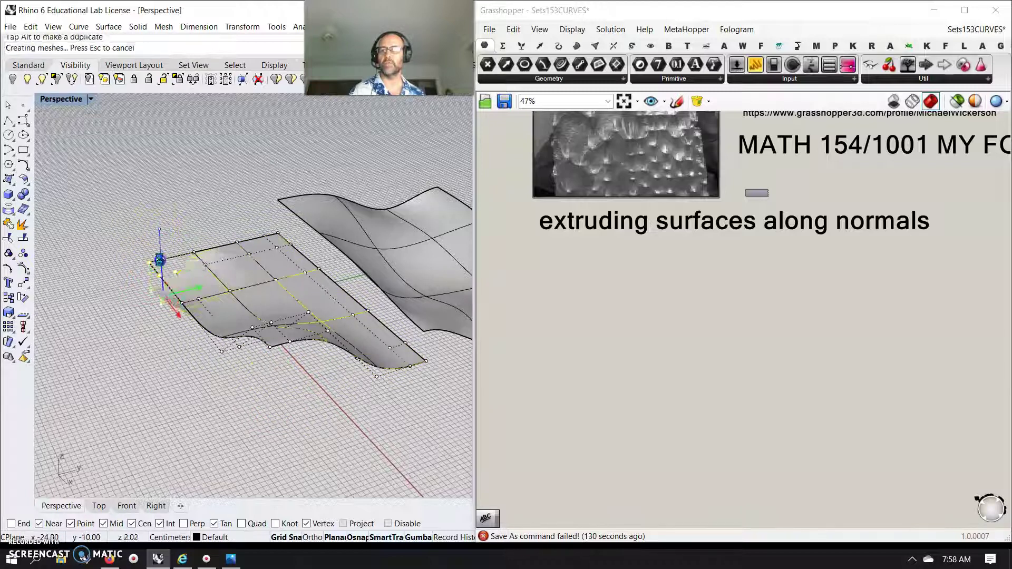
# - Raise the control points around the back corner of the surface and turn the control points off
pyautogui.moveTo(240, 218); pyautogui.dragTo(296, 253)
pyautogui.moveTo(280, 202); pyautogui.dragTo(278, 195)
pyautogui.click(165, 185)
pyautogui.moveTo(359, 393); pyautogui.dragTo(350, 413, button='right')
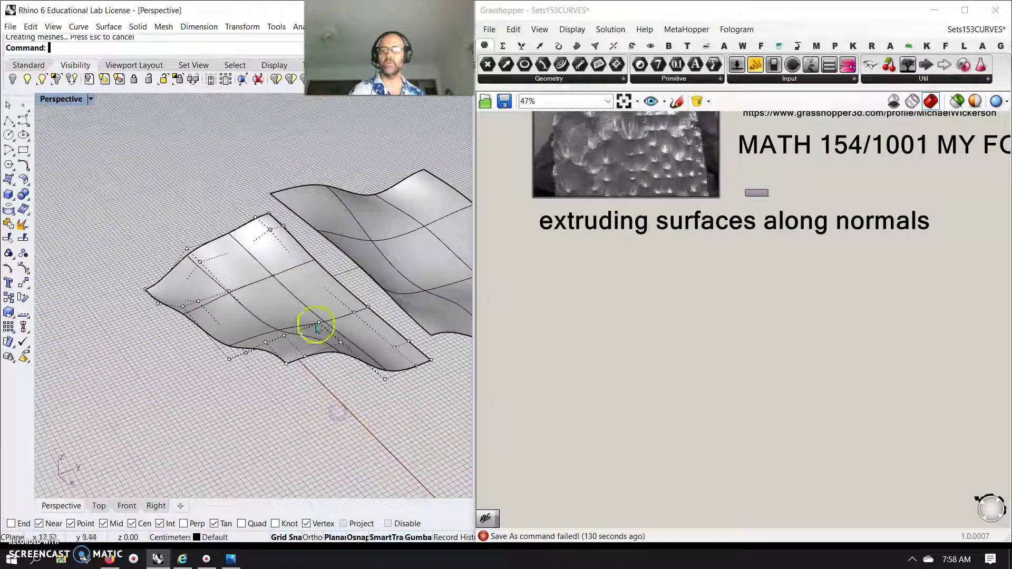
pyautogui.rightClick(23, 269)
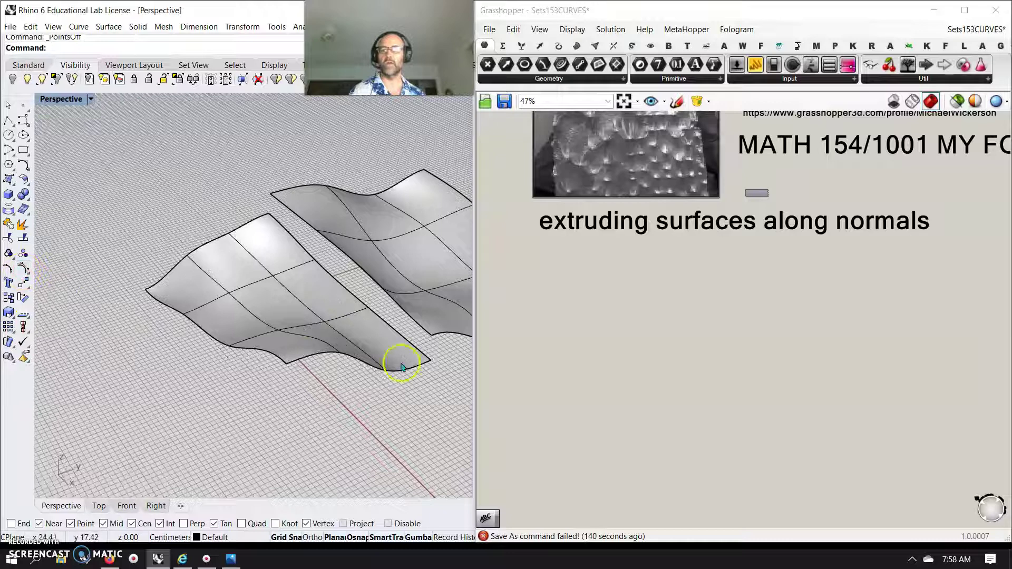
# - Select the sculpted surface and add a Surface parameter to the Grasshopper canvas below the heading
pyautogui.click(291, 294)
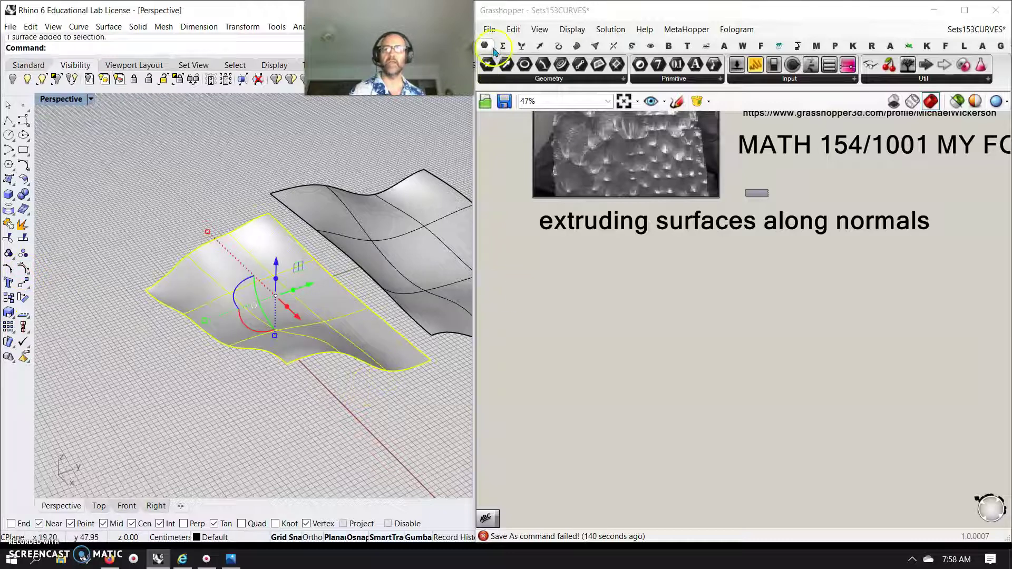
pyautogui.click(524, 78)
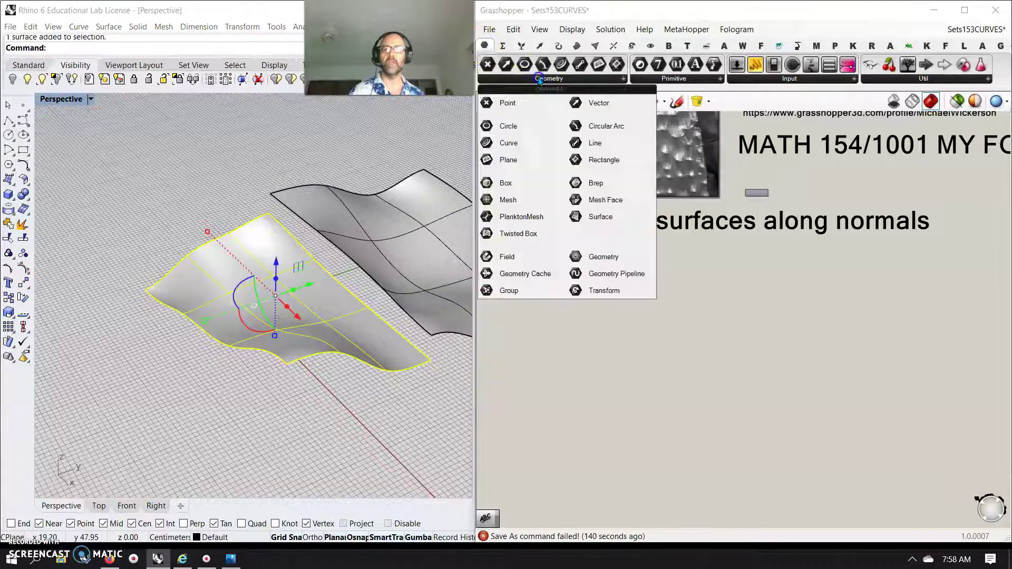
pyautogui.moveTo(593, 218); pyautogui.dragTo(574, 261)
pyautogui.scroll(5, 574, 261)
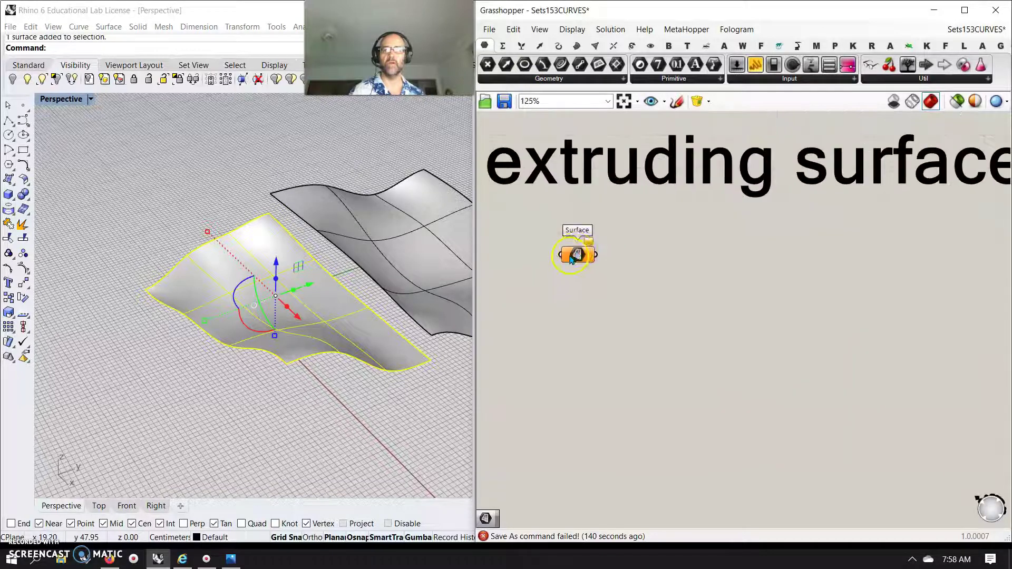
# - Reference the sculpted surface in the Surface parameter and hide both original surfaces in Rhino
pyautogui.rightClick(574, 254)
pyautogui.click(614, 420)
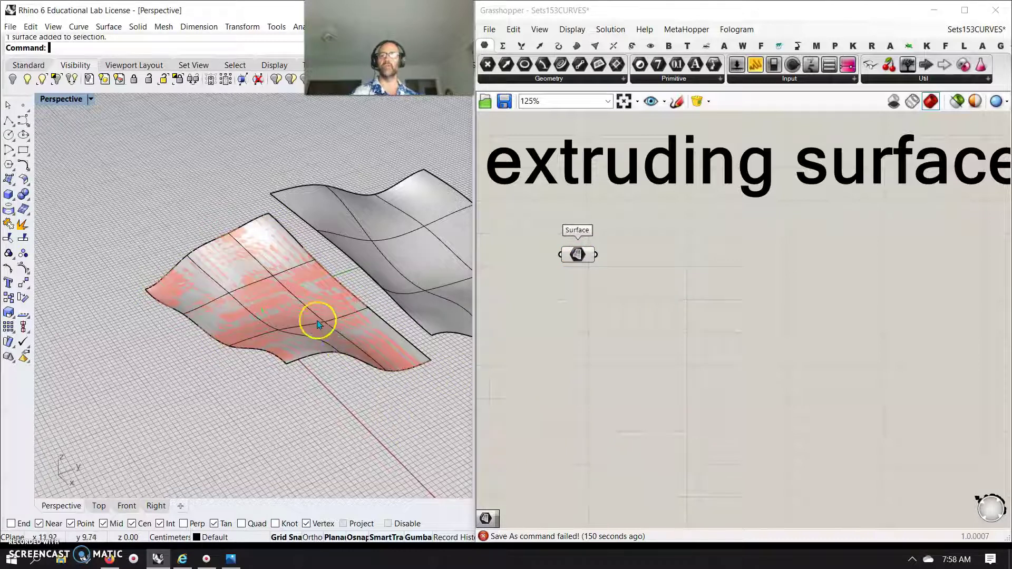
pyautogui.moveTo(445, 410); pyautogui.dragTo(279, 220)
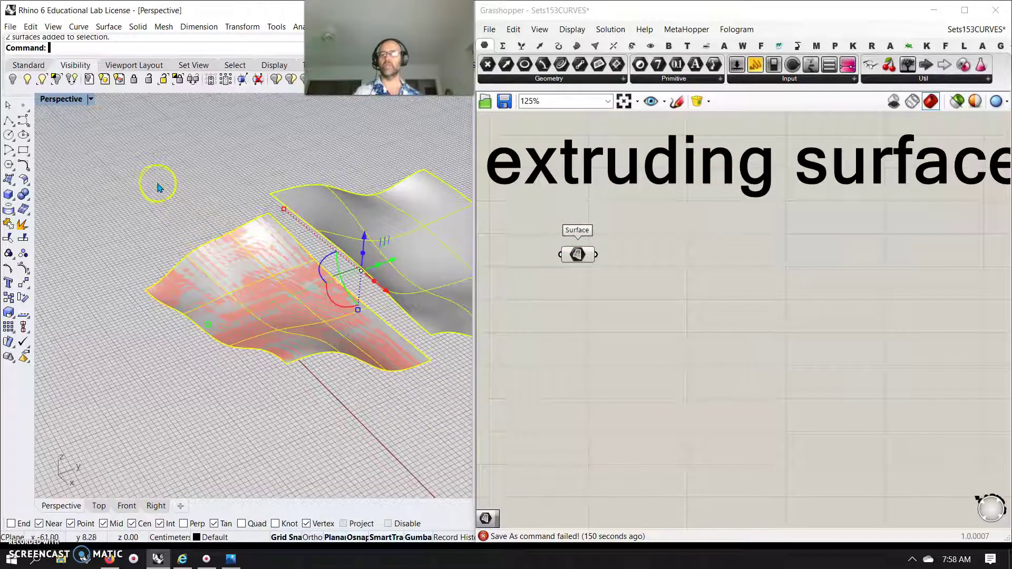
pyautogui.click(14, 83)
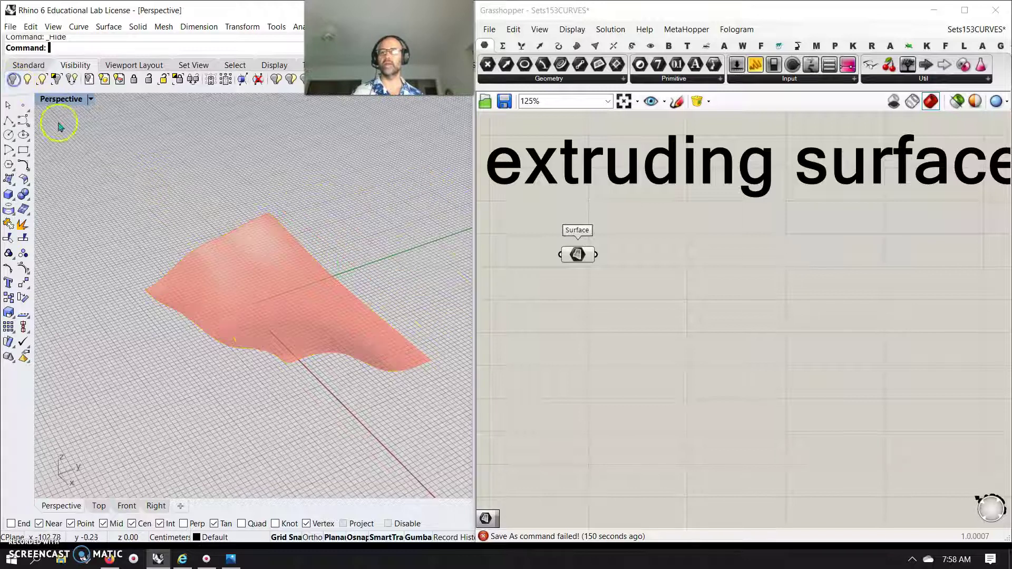
# - Add a second Surface parameter beside the first, feed it from the first one, and reparameterize it
pyautogui.moveTo(581, 257); pyautogui.dragTo(571, 250)
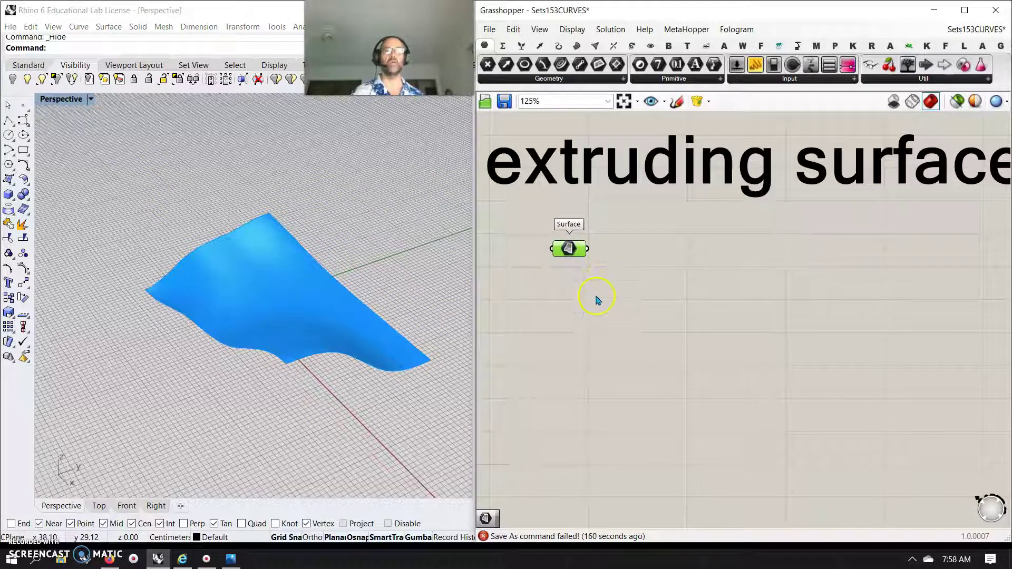
pyautogui.moveTo(572, 257); pyautogui.dragTo(557, 259)
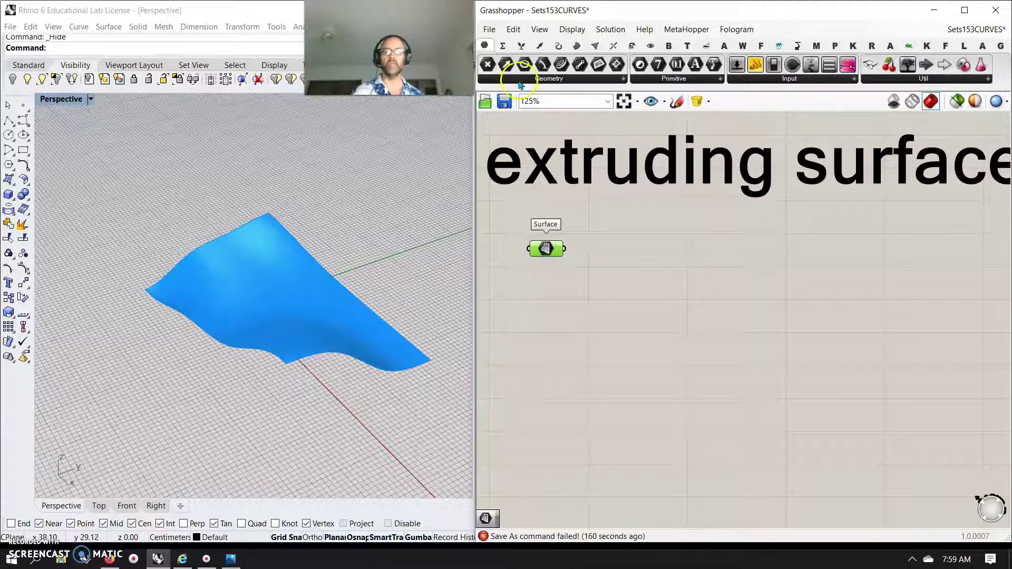
pyautogui.click(521, 79)
pyautogui.click(599, 217)
pyautogui.click(628, 250)
pyautogui.moveTo(571, 250); pyautogui.dragTo(626, 248)
pyautogui.rightClick(626, 248)
pyautogui.click(665, 396)
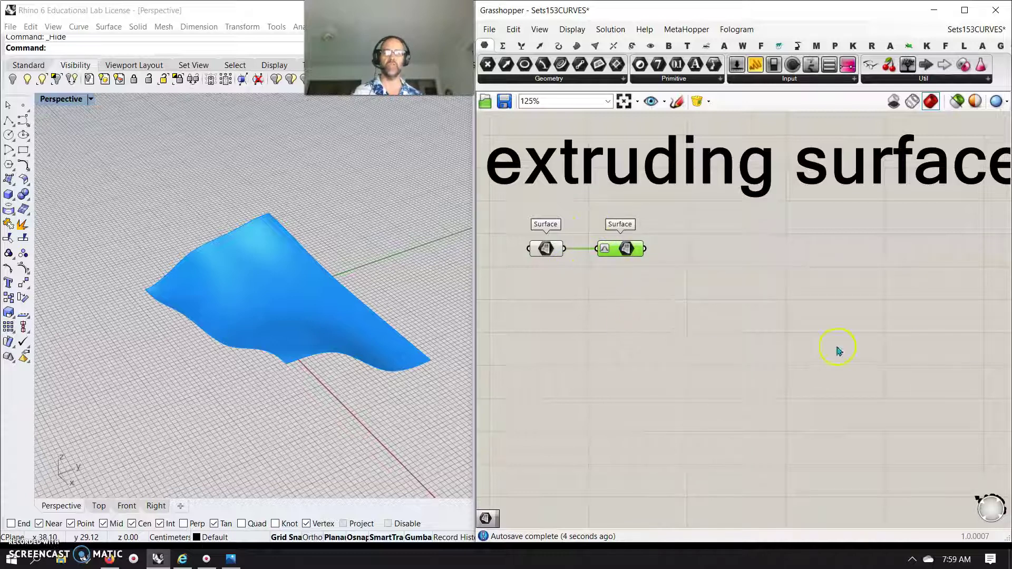
# - Space the two connected Surface parameters further apart on the canvas
pyautogui.middleClick(724, 327)
pyautogui.click(620, 332)
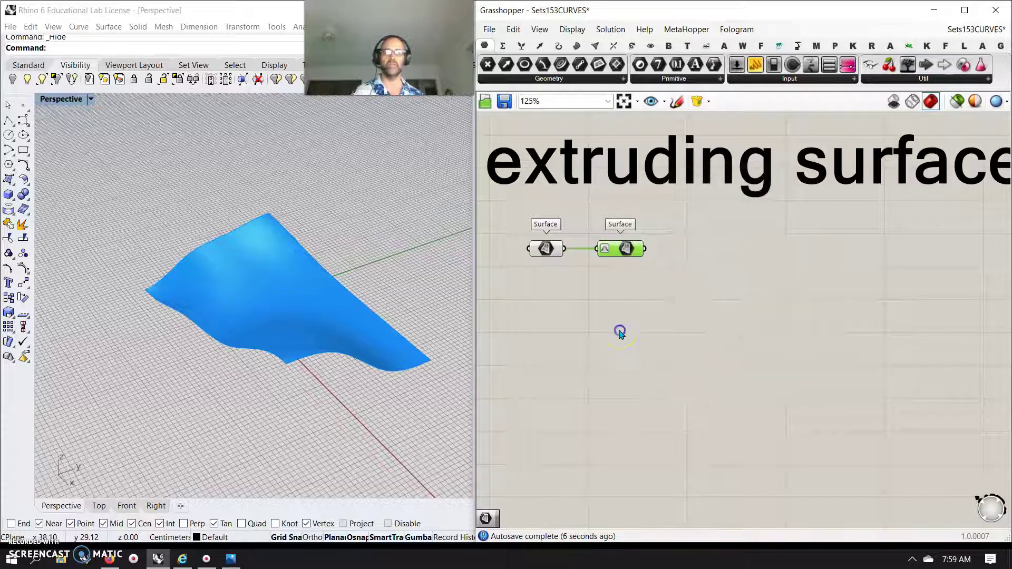
pyautogui.click(625, 253)
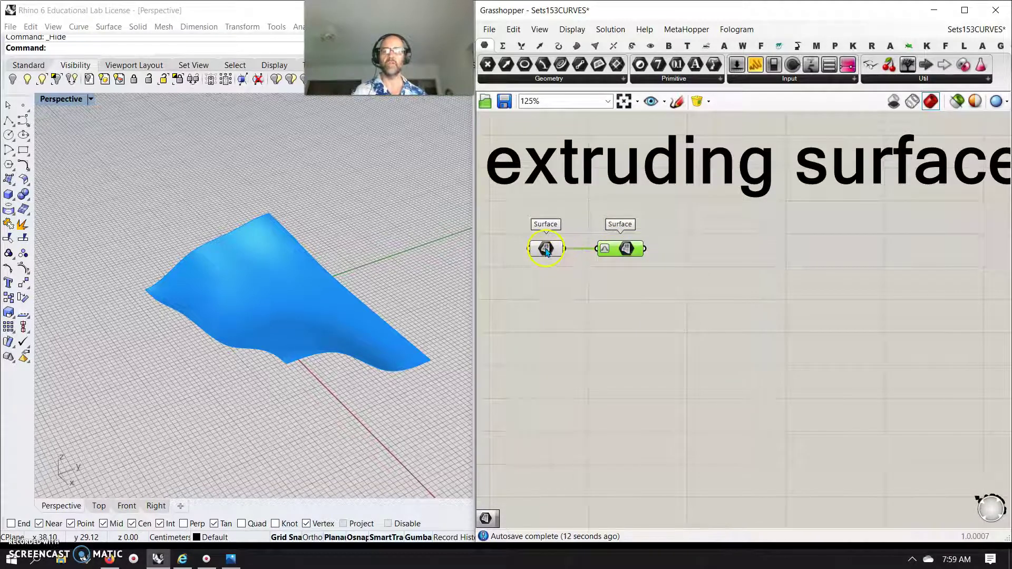
pyautogui.moveTo(546, 252); pyautogui.dragTo(538, 251)
pyautogui.click(608, 254)
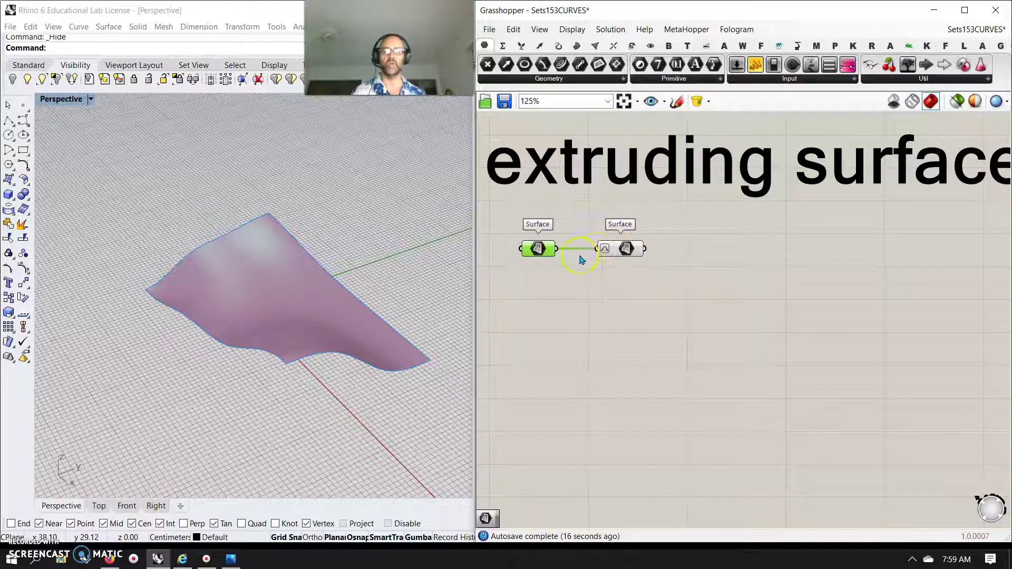
pyautogui.moveTo(537, 250); pyautogui.dragTo(536, 250)
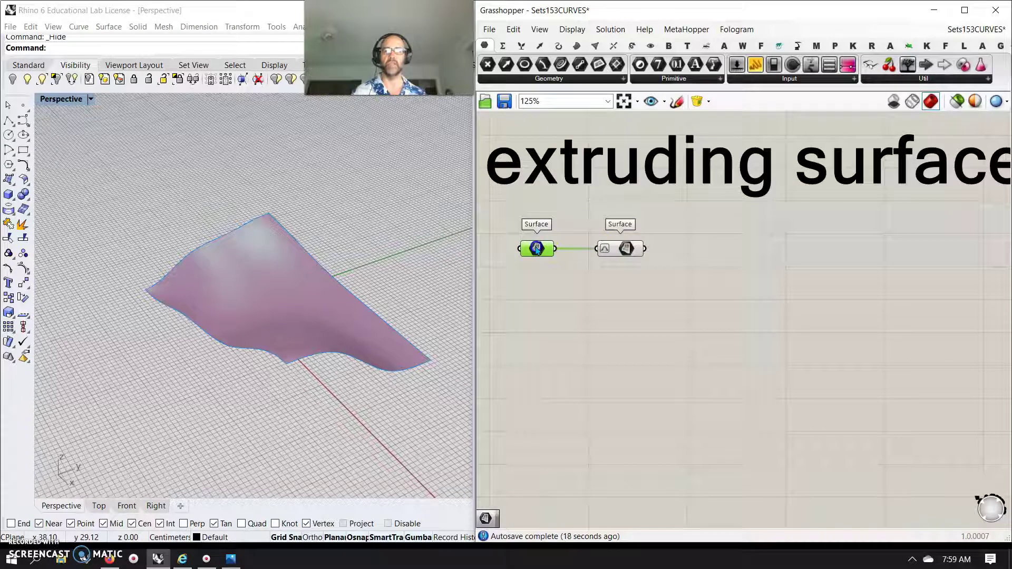
pyautogui.moveTo(616, 259); pyautogui.dragTo(647, 253)
pyautogui.moveTo(648, 253)
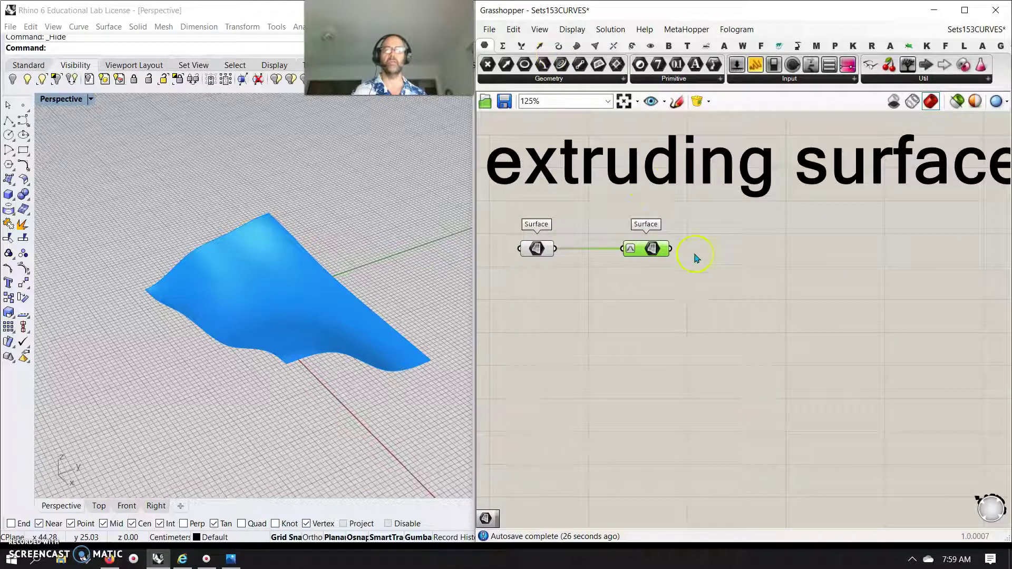
# - Add an Isotrim component and connect the reparameterized Surface to its Surface input
pyautogui.doubleClick(760, 291)
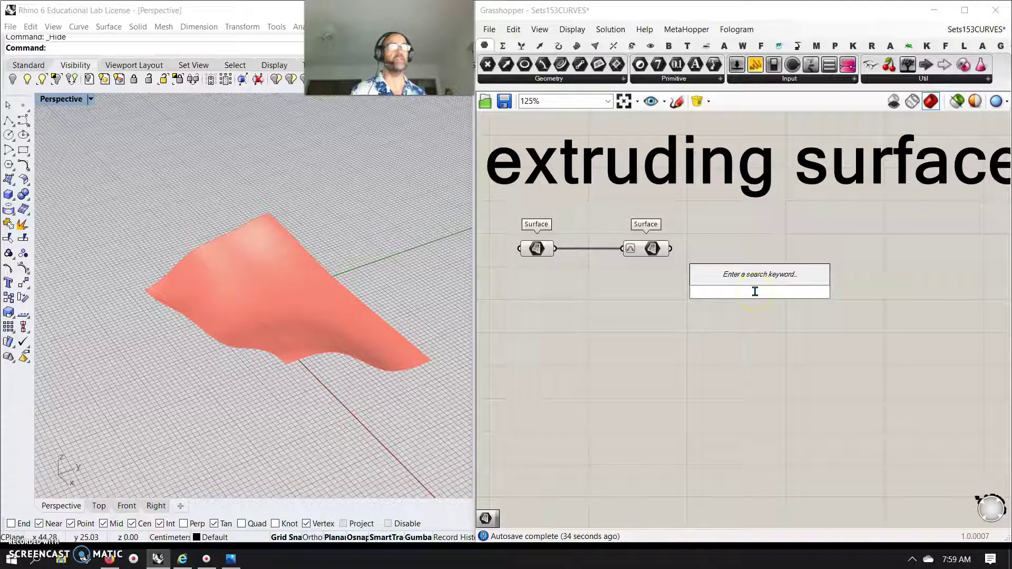
pyautogui.write('iso')
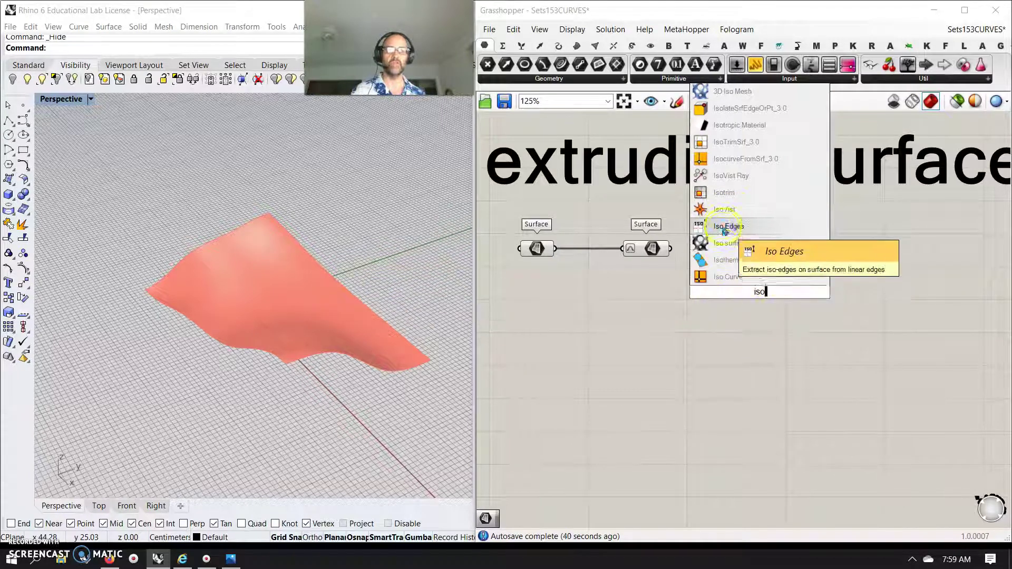
pyautogui.click(725, 193)
pyautogui.moveTo(726, 287); pyautogui.dragTo(726, 271)
pyautogui.moveTo(671, 248); pyautogui.dragTo(780, 285)
pyautogui.click(740, 285)
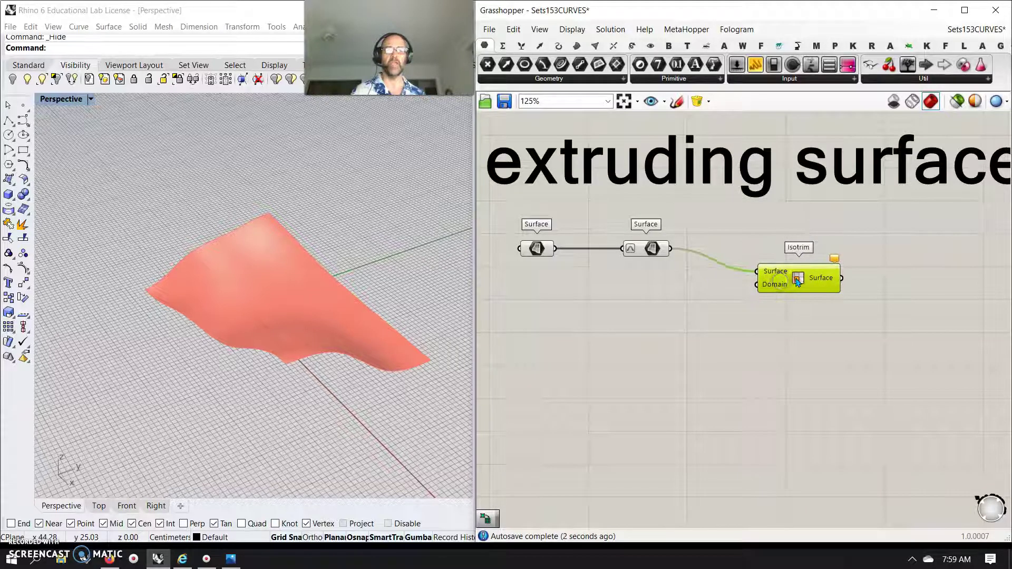
# - Add a Construct Domain² component and connect its 2D Domain output to Isotrim's Domain input
pyautogui.click(502, 46)
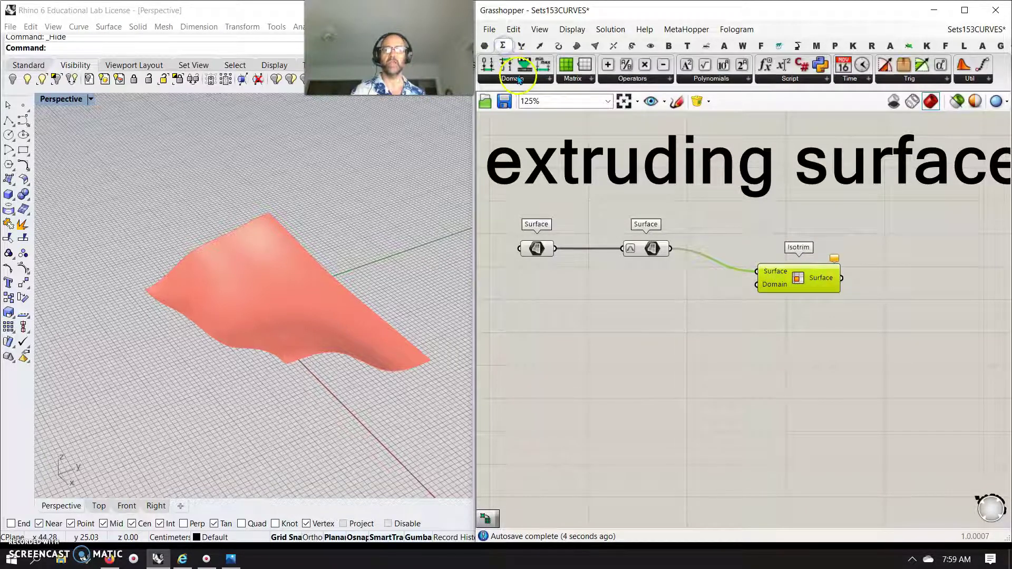
pyautogui.click(515, 80)
pyautogui.click(528, 284)
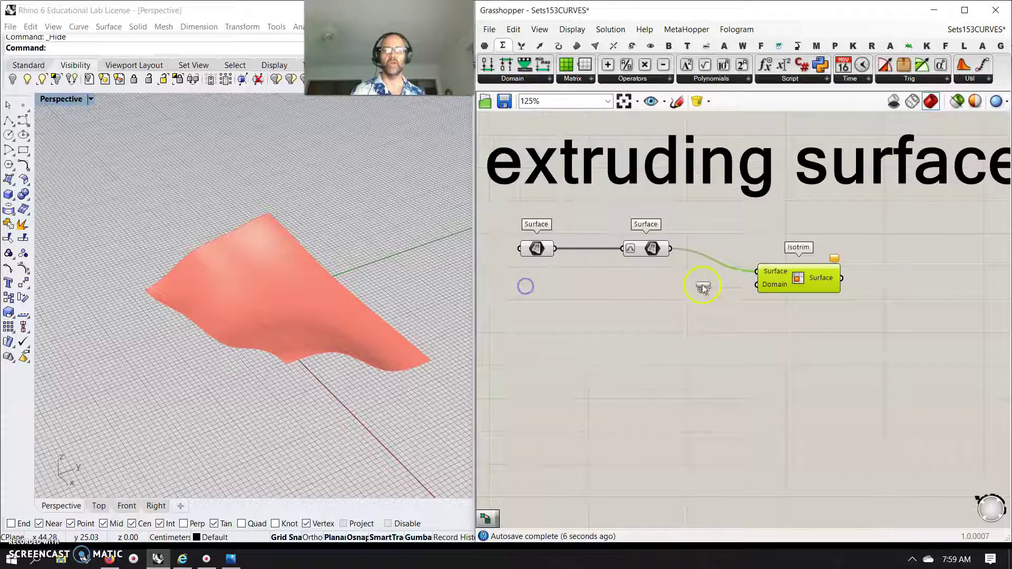
pyautogui.click(711, 304)
pyautogui.moveTo(752, 290); pyautogui.dragTo(757, 284)
pyautogui.moveTo(687, 305); pyautogui.dragTo(695, 306)
pyautogui.moveTo(630, 358); pyautogui.dragTo(705, 334, button='right')
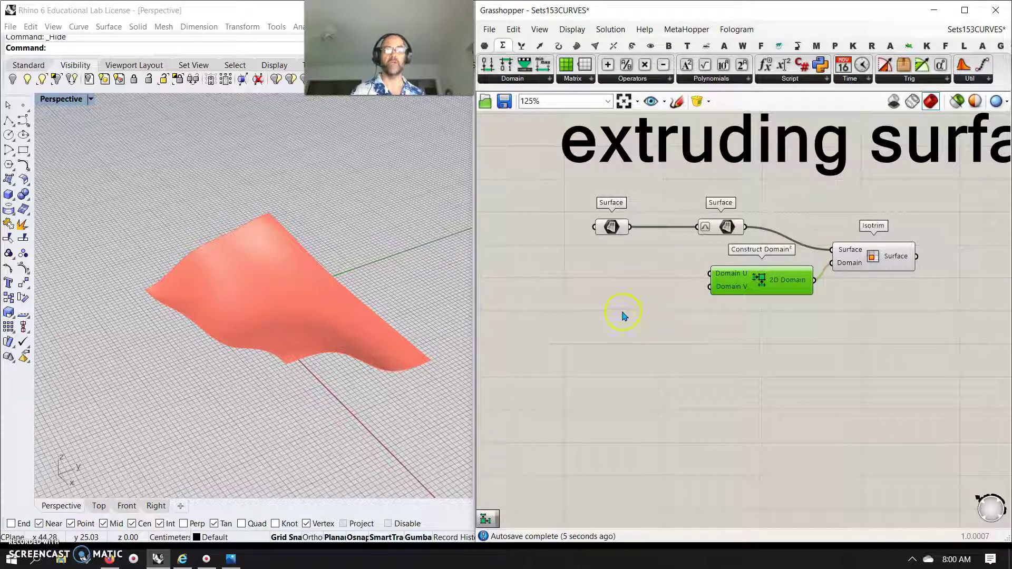
# - Add a number slider set to 0.5, connect it to Domain V, and inspect the Isotrim result on the surface
pyautogui.doubleClick(624, 314)
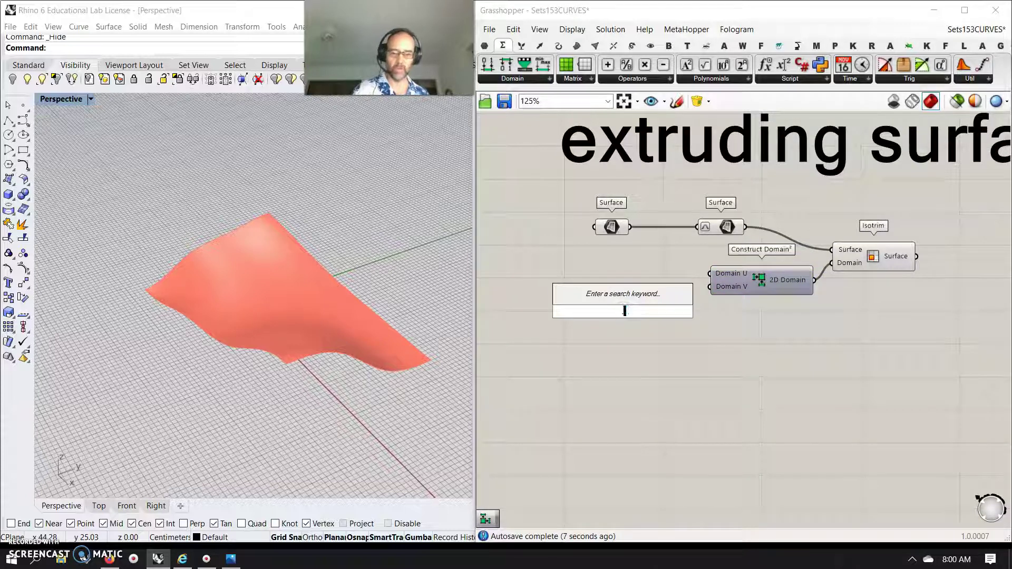
pyautogui.write('0')
pyautogui.press('Return')
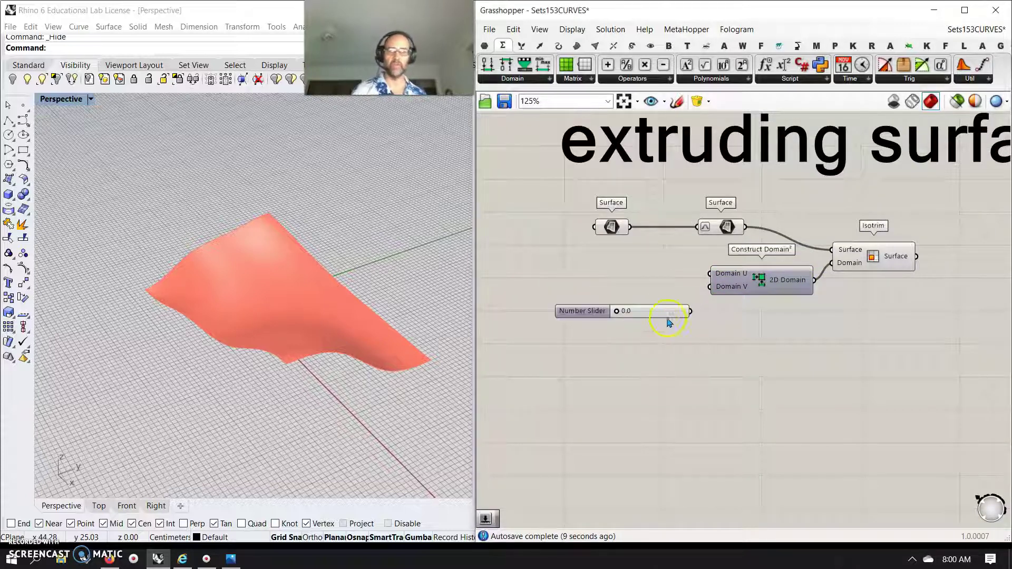
pyautogui.moveTo(618, 314); pyautogui.dragTo(665, 299)
pyautogui.moveTo(859, 339); pyautogui.dragTo(729, 350, button='right')
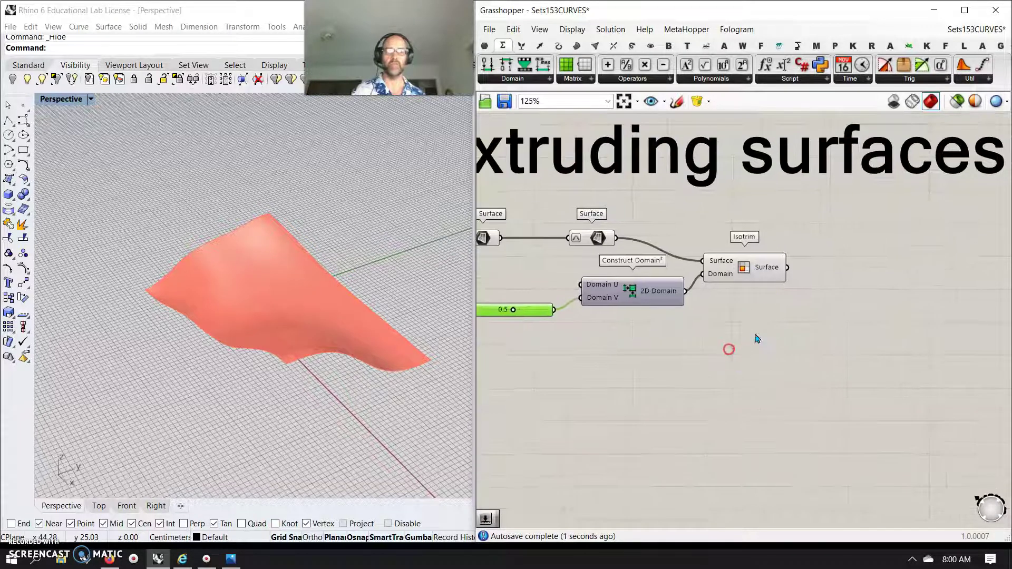
pyautogui.click(750, 268)
pyautogui.moveTo(328, 312); pyautogui.dragTo(300, 318, button='right')
pyautogui.moveTo(301, 331); pyautogui.dragTo(302, 329, button='right')
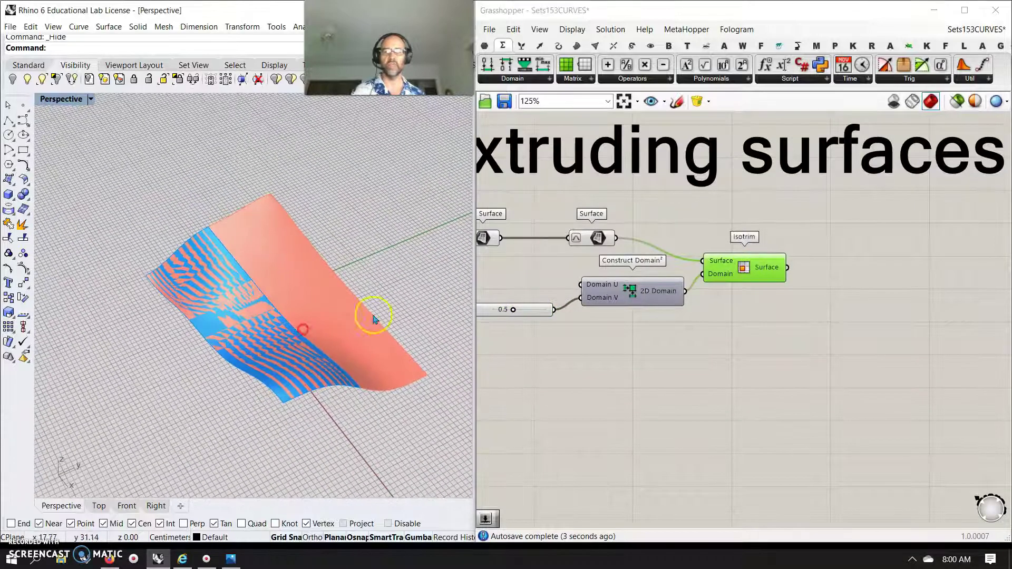
# - Move Isotrim further from Construct Domain², connect the slider to Domain U as well, and inspect the trimmed patch
pyautogui.moveTo(721, 279); pyautogui.dragTo(780, 276)
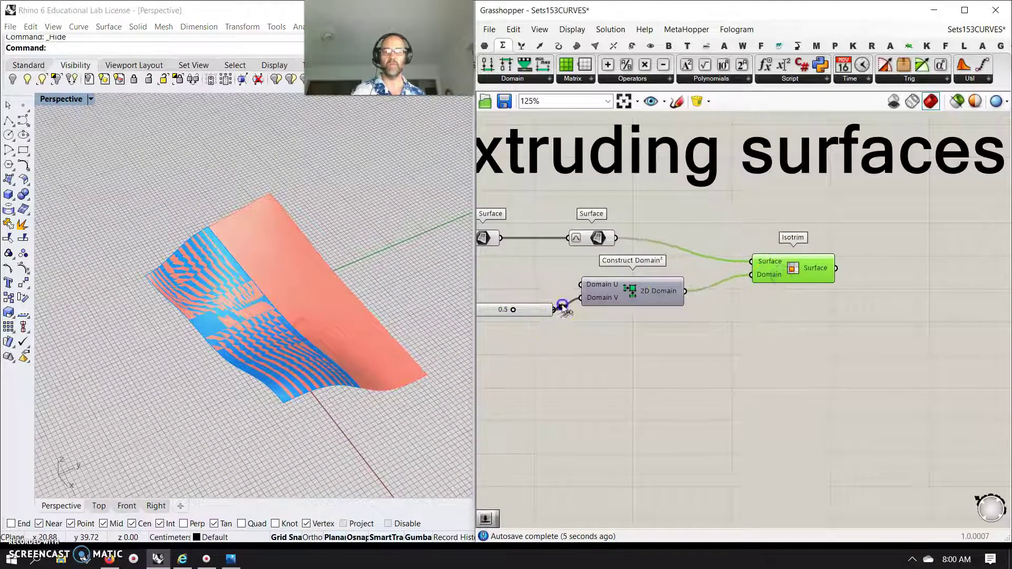
pyautogui.moveTo(580, 288); pyautogui.dragTo(580, 285)
pyautogui.click(297, 312)
pyautogui.moveTo(430, 345); pyautogui.dragTo(312, 356, button='right')
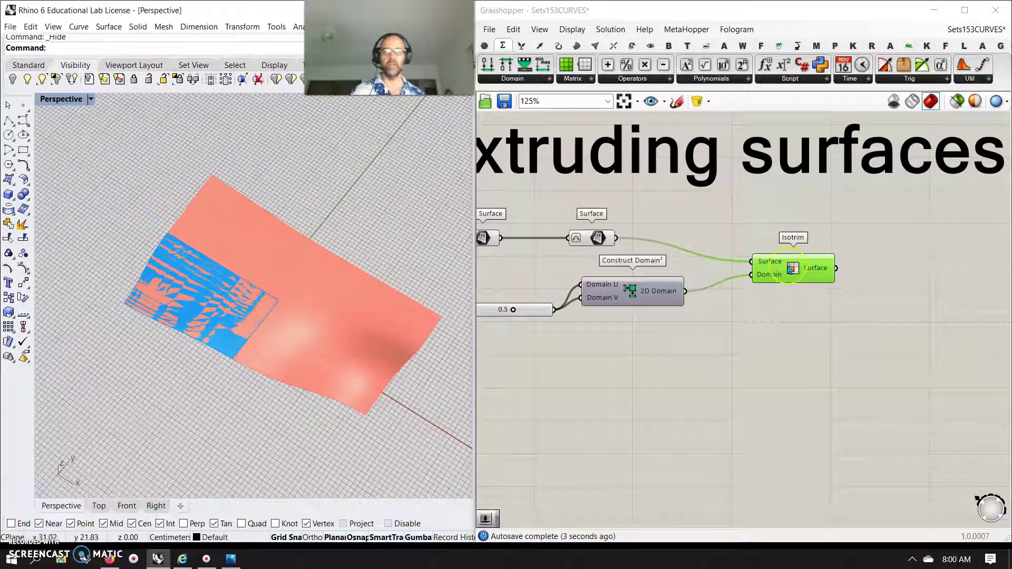
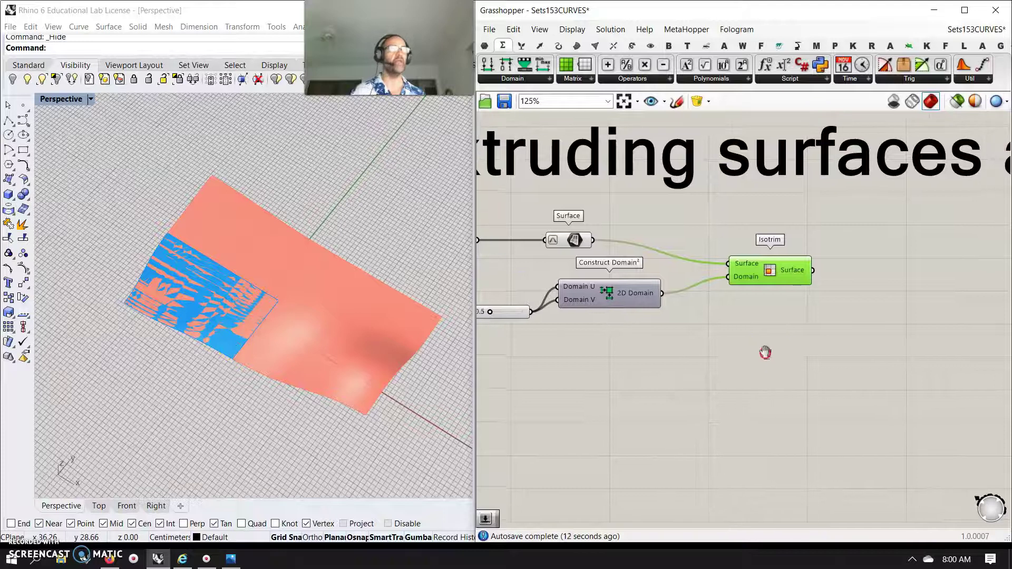
# - Add a Deconstruct Brep component and connect Isotrim's Surface output to its Brep input
pyautogui.moveTo(738, 278); pyautogui.dragTo(714, 277)
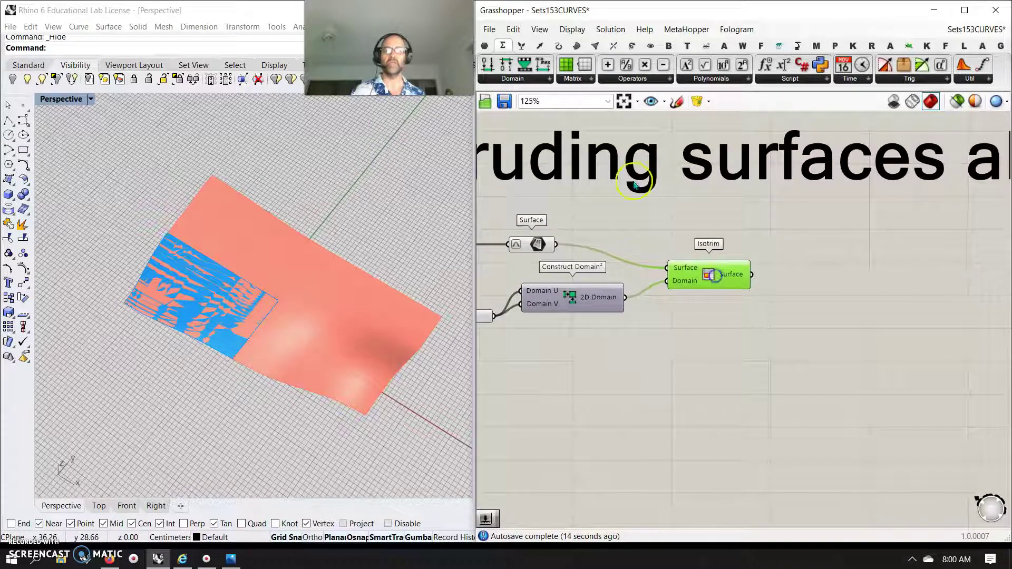
pyautogui.click(576, 46)
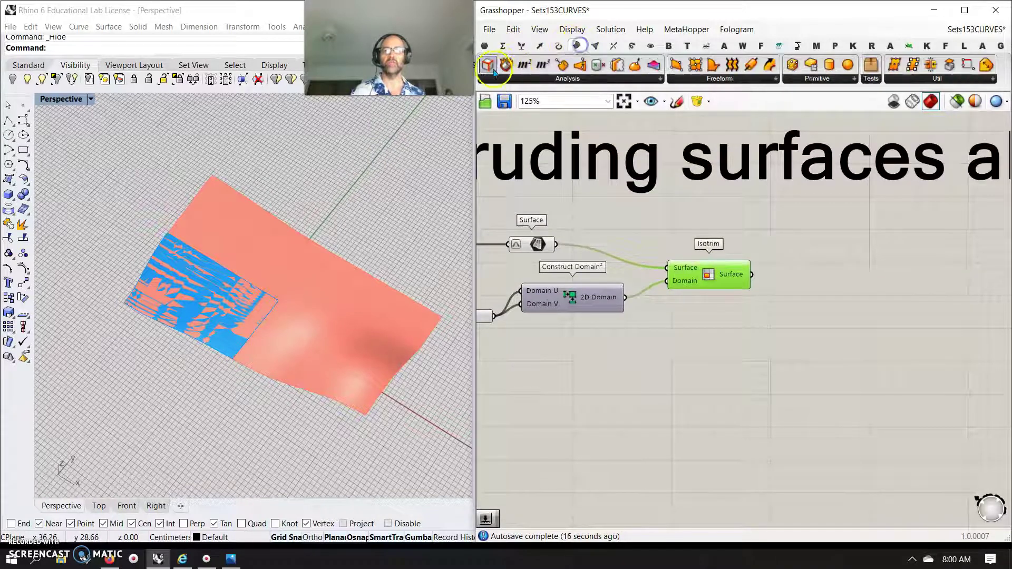
pyautogui.moveTo(506, 64); pyautogui.dragTo(801, 324)
# - Add a List Item component and connect Deconstruct Brep's Vertices output to its List input
pyautogui.click(527, 52)
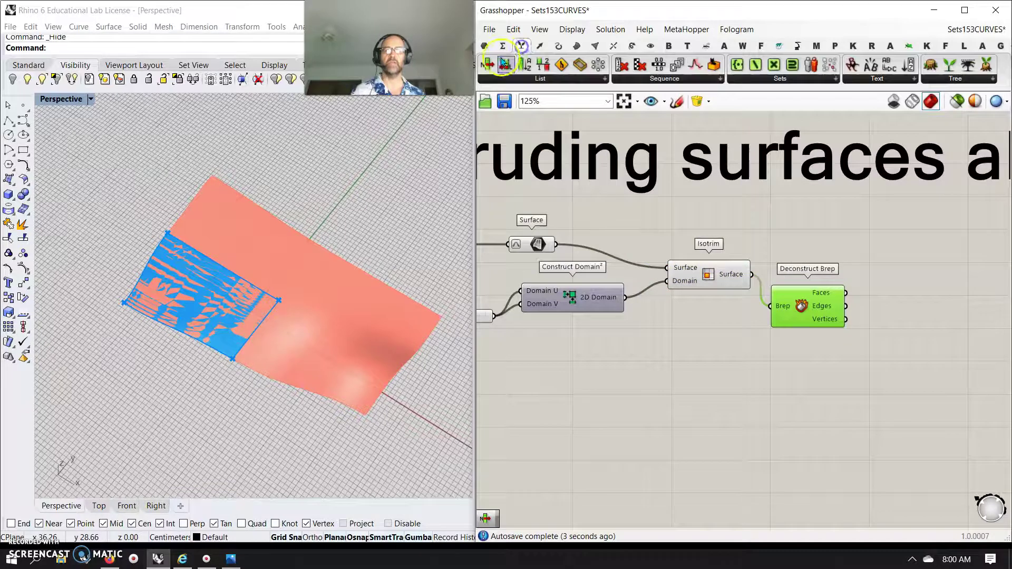
pyautogui.moveTo(858, 301); pyautogui.dragTo(891, 327)
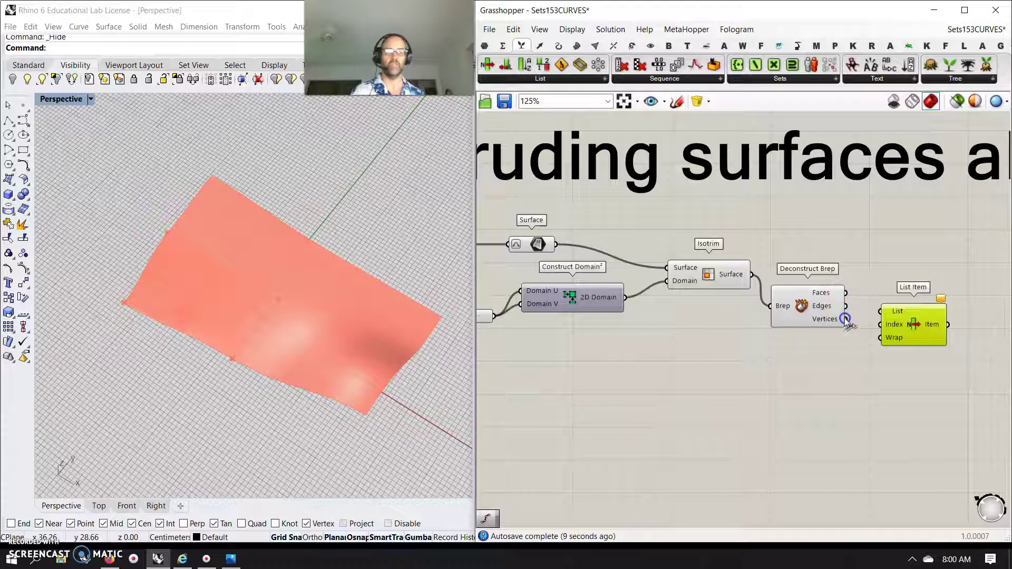
pyautogui.moveTo(899, 327); pyautogui.dragTo(900, 334)
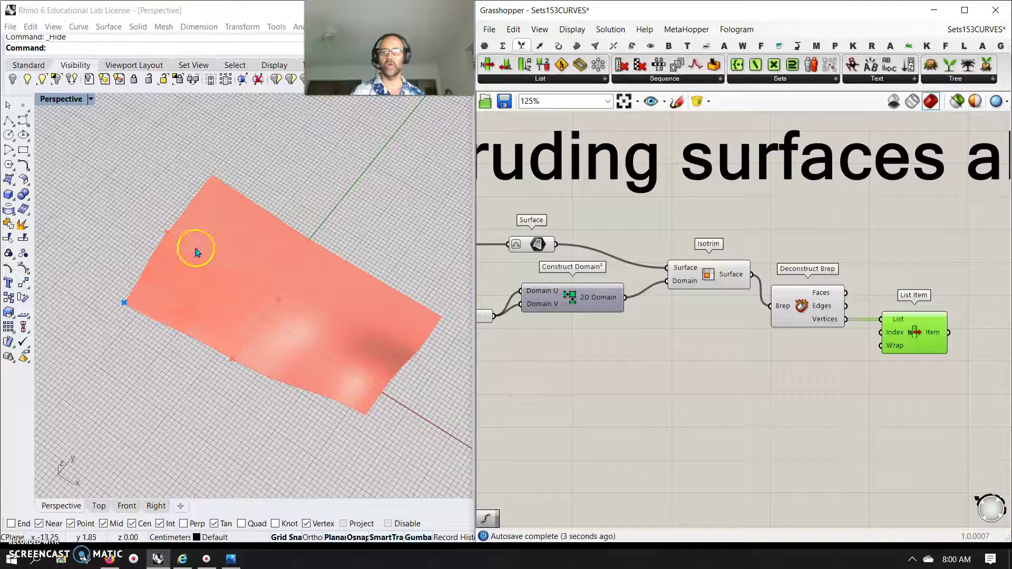
# - Add a panel containing 2, connect it to List Item's Index, and inspect the selected corner point on the surface
pyautogui.doubleClick(824, 366)
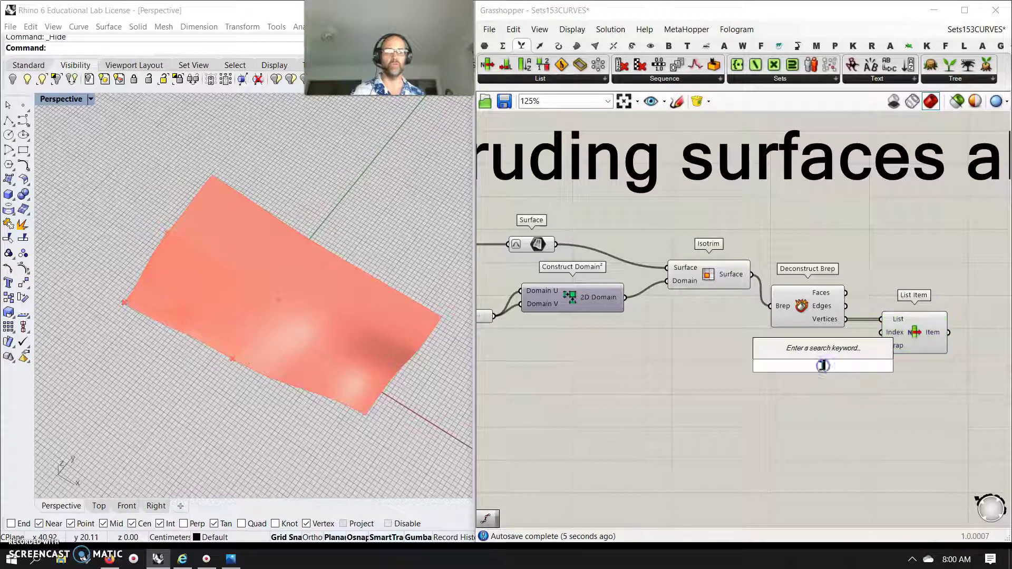
pyautogui.write('"')
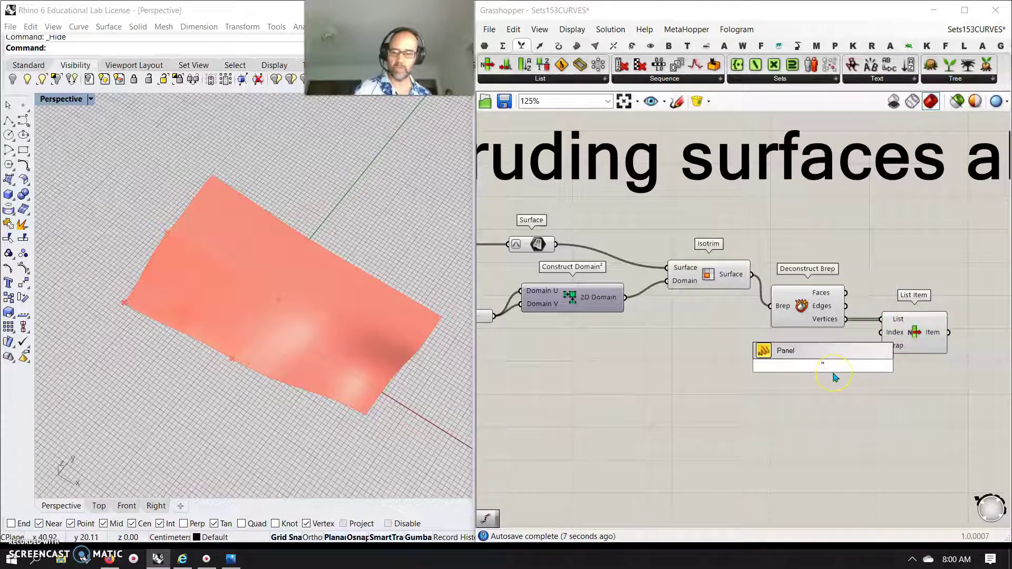
pyautogui.write('2')
pyautogui.press('Return')
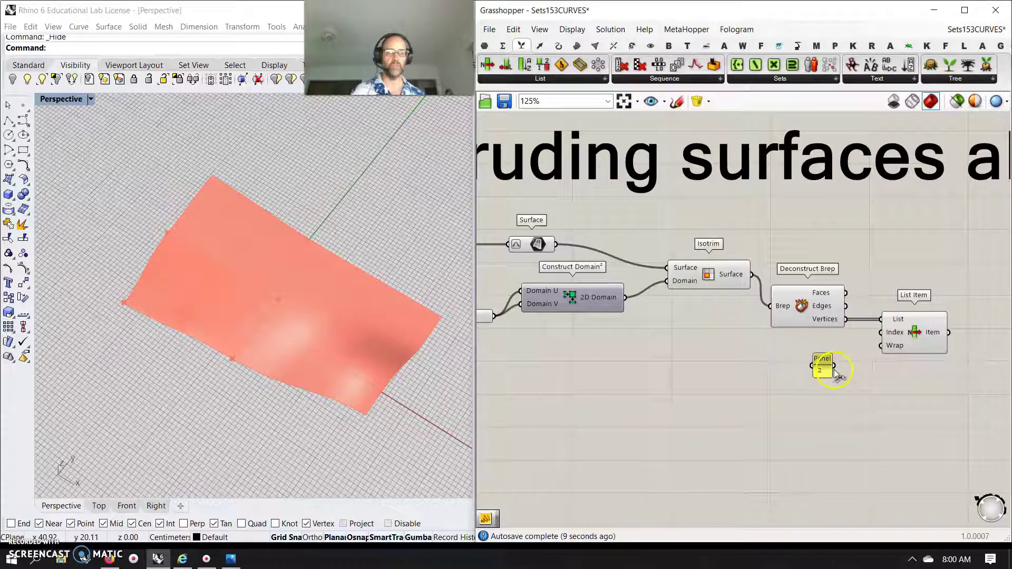
pyautogui.moveTo(848, 361); pyautogui.dragTo(880, 331)
pyautogui.click(279, 301)
pyautogui.moveTo(278, 301); pyautogui.dragTo(293, 338, button='right')
pyautogui.scroll(6, 269, 311)
pyautogui.scroll(2, 289, 318)
pyautogui.moveTo(733, 418); pyautogui.dragTo(671, 408, button='right')
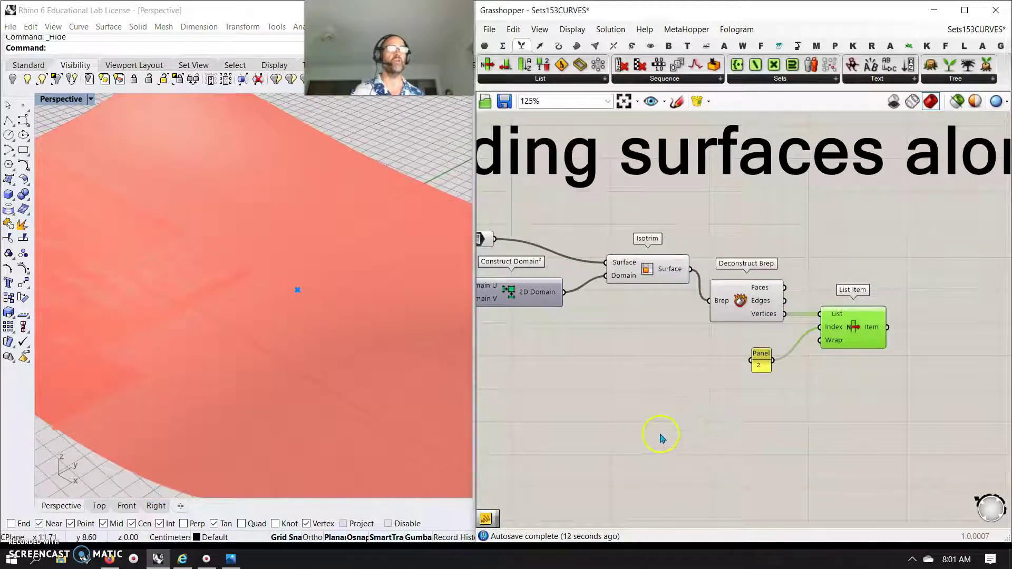
# - Add a Surface Closest Point component, feeding its Point from List Item and its Surface from the reparameterized Surface
pyautogui.moveTo(680, 454); pyautogui.dragTo(650, 440, button='right')
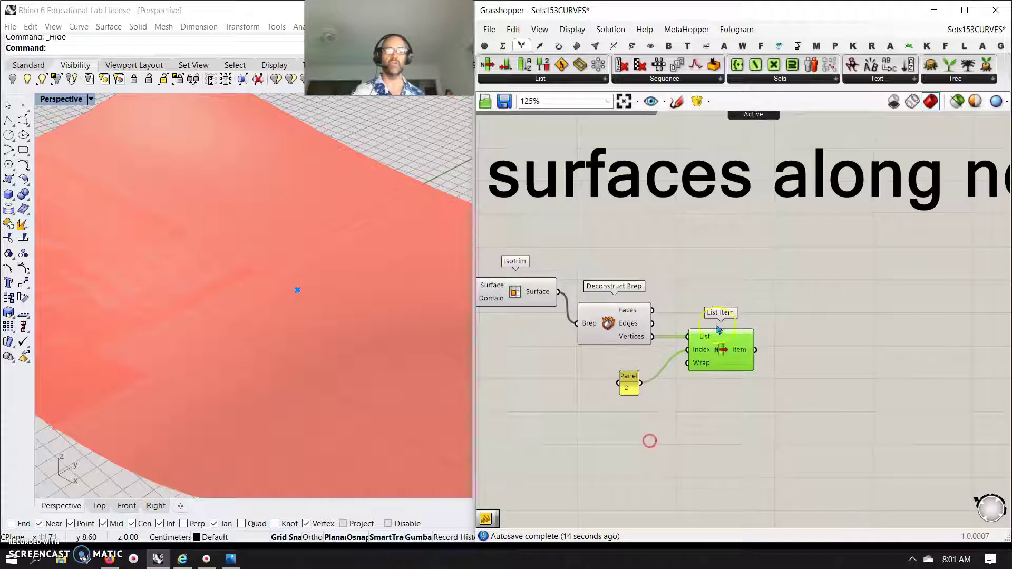
pyautogui.doubleClick(815, 315)
pyautogui.write('surface')
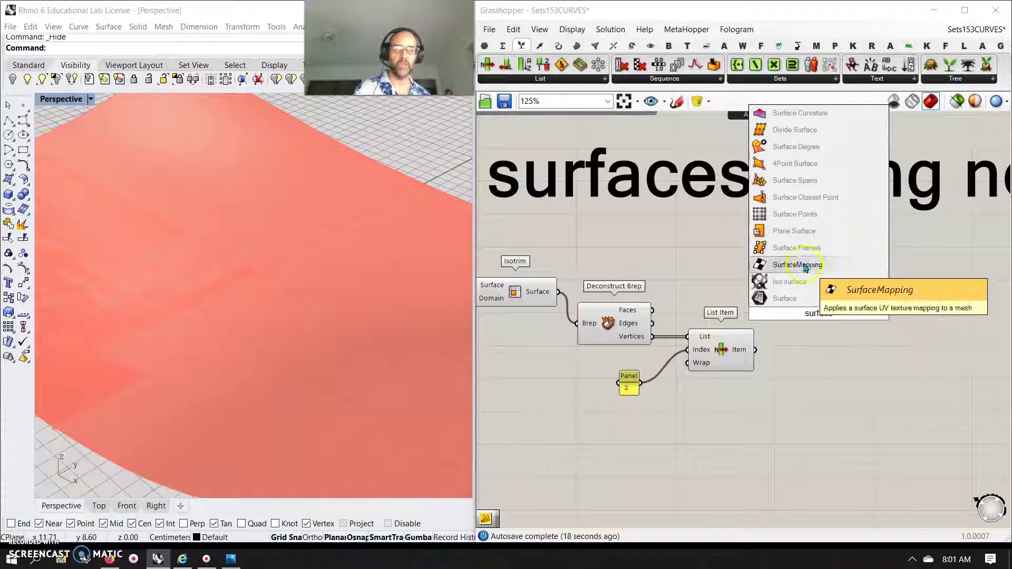
pyautogui.click(802, 205)
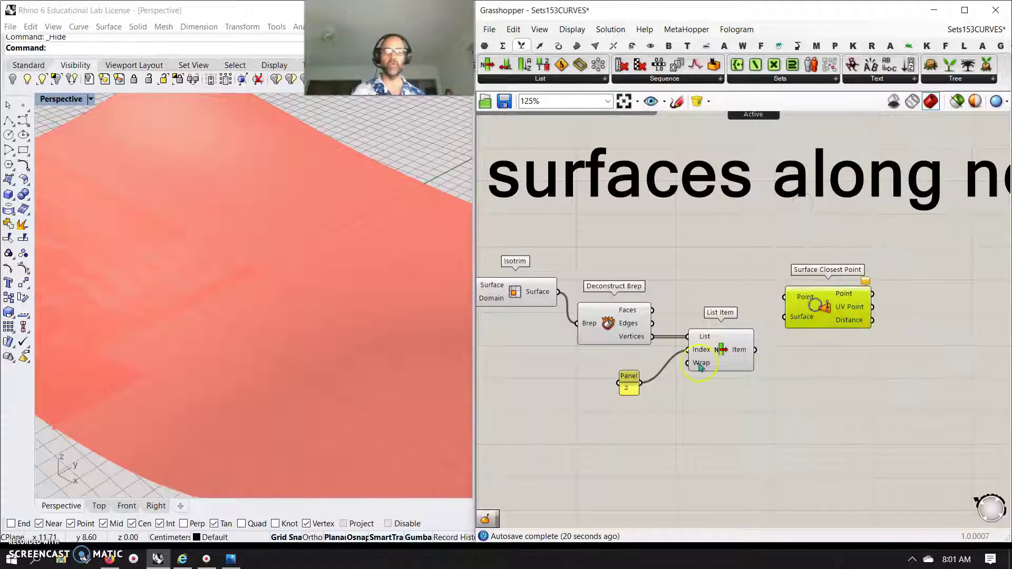
pyautogui.scroll(-3, 764, 369)
pyautogui.moveTo(650, 350); pyautogui.dragTo(834, 395)
pyautogui.moveTo(334, 335); pyautogui.dragTo(323, 314, button='right')
pyautogui.click(779, 405)
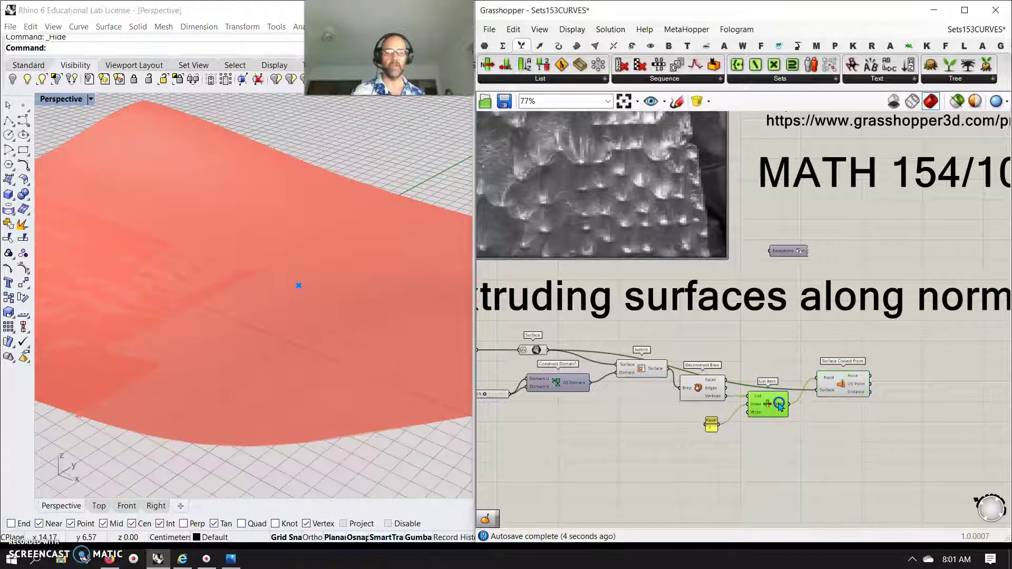
pyautogui.moveTo(873, 453); pyautogui.dragTo(713, 459, button='right')
pyautogui.click(771, 379)
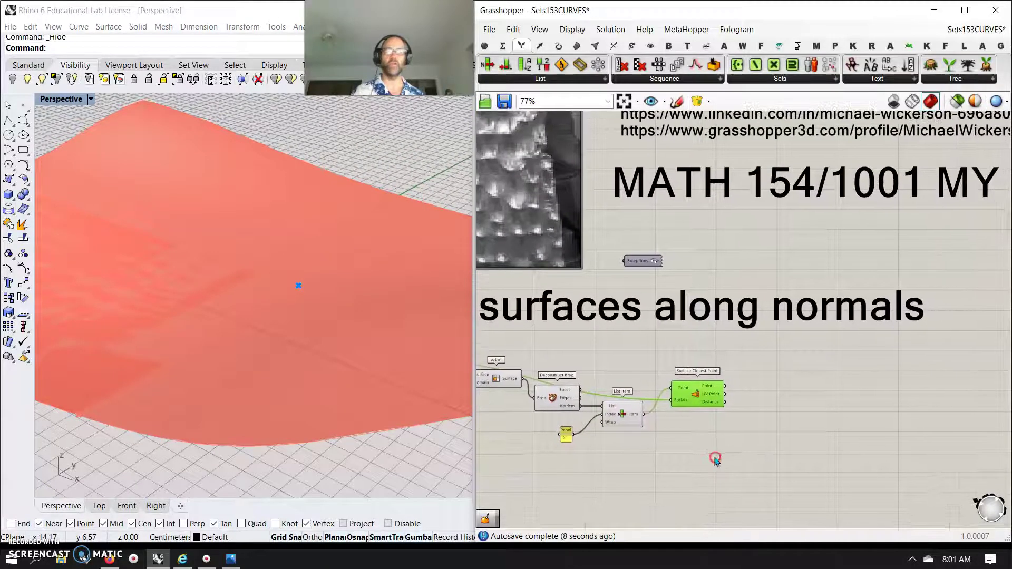
# - Place an Evaluate Surface component after Surface Closest Point
pyautogui.click(577, 46)
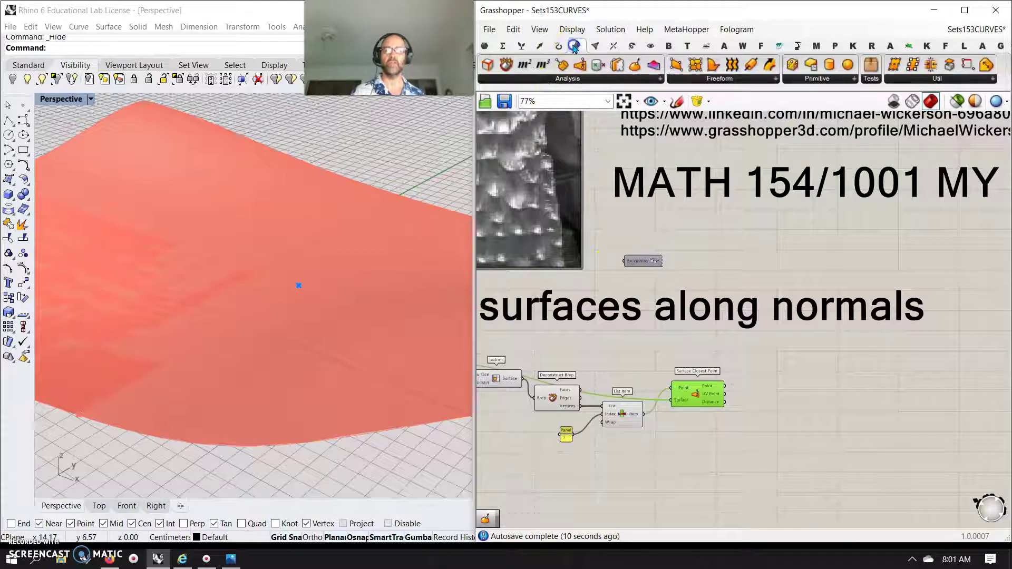
pyautogui.click(549, 78)
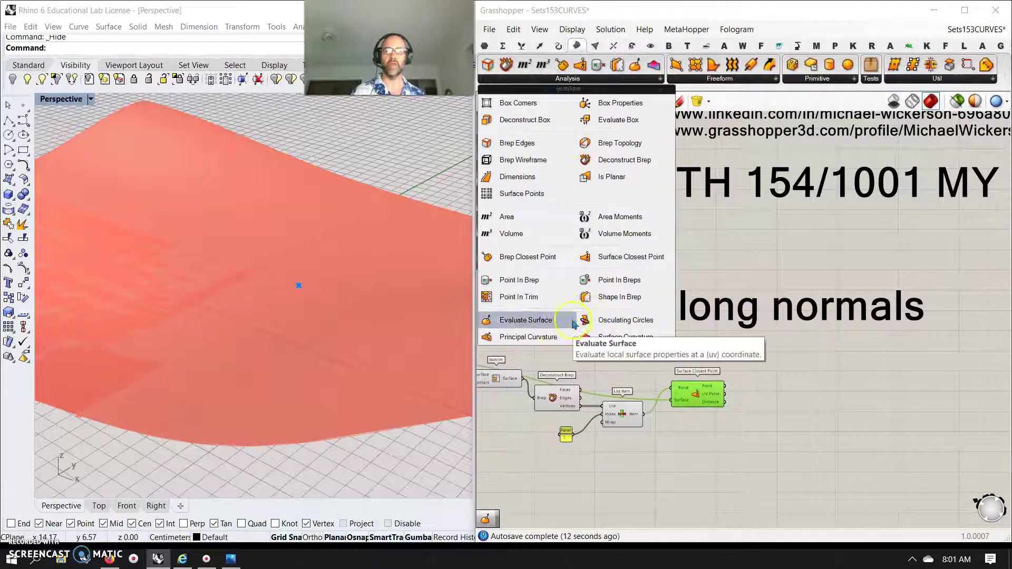
pyautogui.click(495, 321)
pyautogui.click(779, 372)
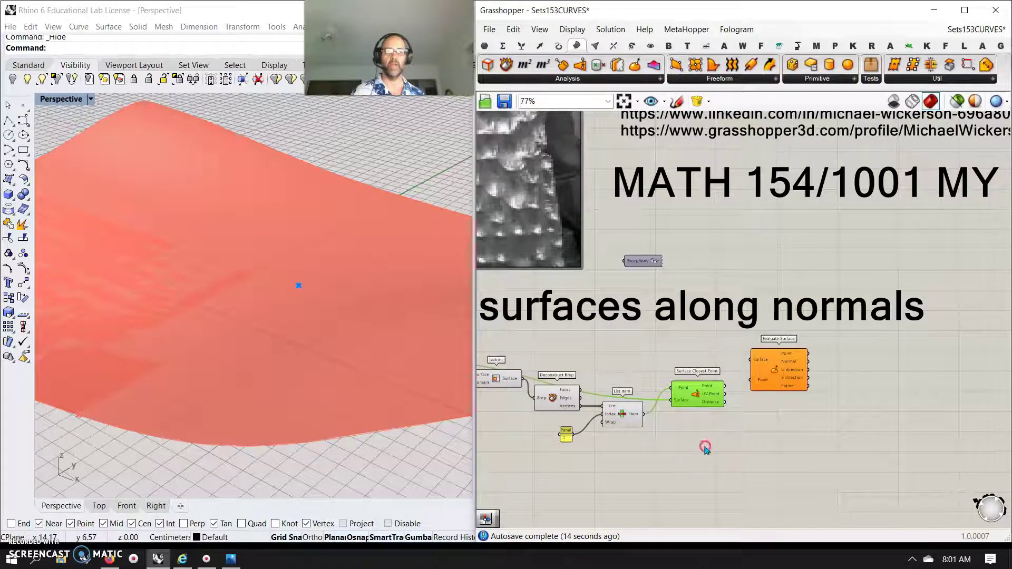
# - Connect the reparameterized Surface to Evaluate Surface's Surface input and the closest point's UV Point output to its Point input
pyautogui.scroll(-3, 727, 422)
pyautogui.click(612, 368)
pyautogui.moveTo(621, 366); pyautogui.dragTo(836, 366)
pyautogui.scroll(3, 838, 364)
pyautogui.scroll(2, 844, 366)
pyautogui.moveTo(777, 410); pyautogui.dragTo(844, 394)
pyautogui.click(862, 375)
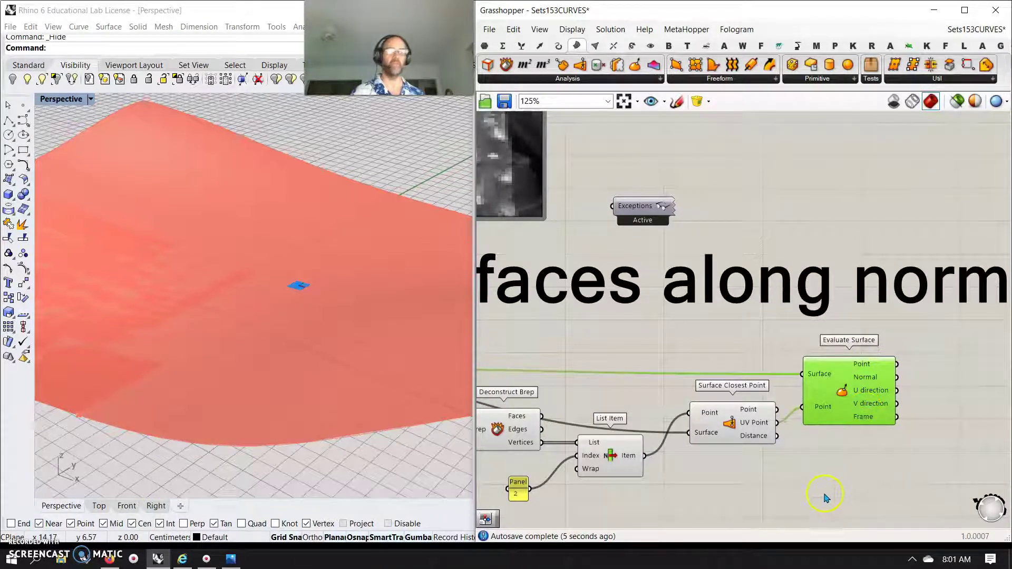
pyautogui.moveTo(824, 495); pyautogui.dragTo(731, 491, button='right')
pyautogui.moveTo(744, 404); pyautogui.dragTo(743, 415)
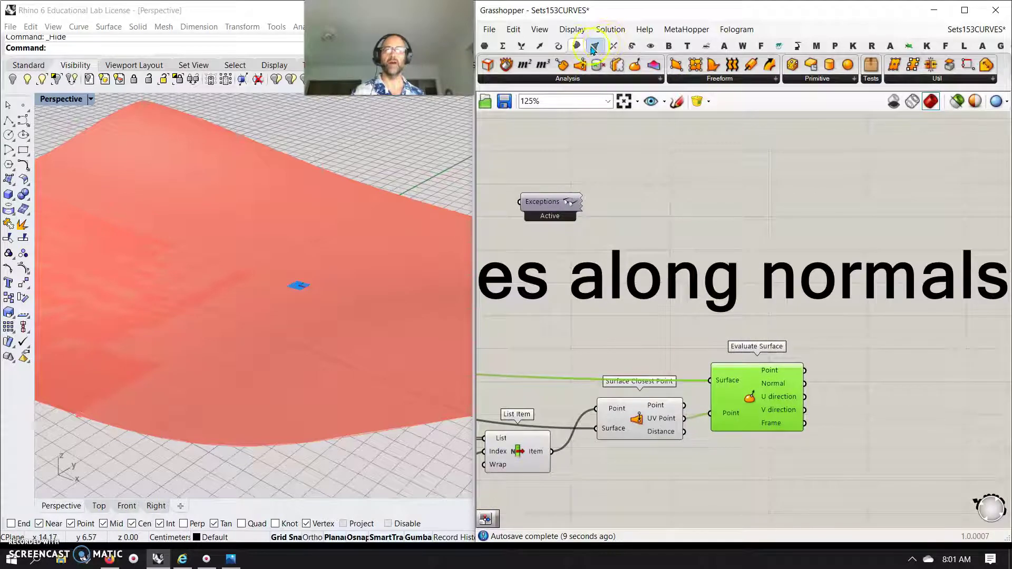
# - Add an Extrude component after Evaluate Surface and connect the reparameterized Surface to its Base input
pyautogui.click(704, 78)
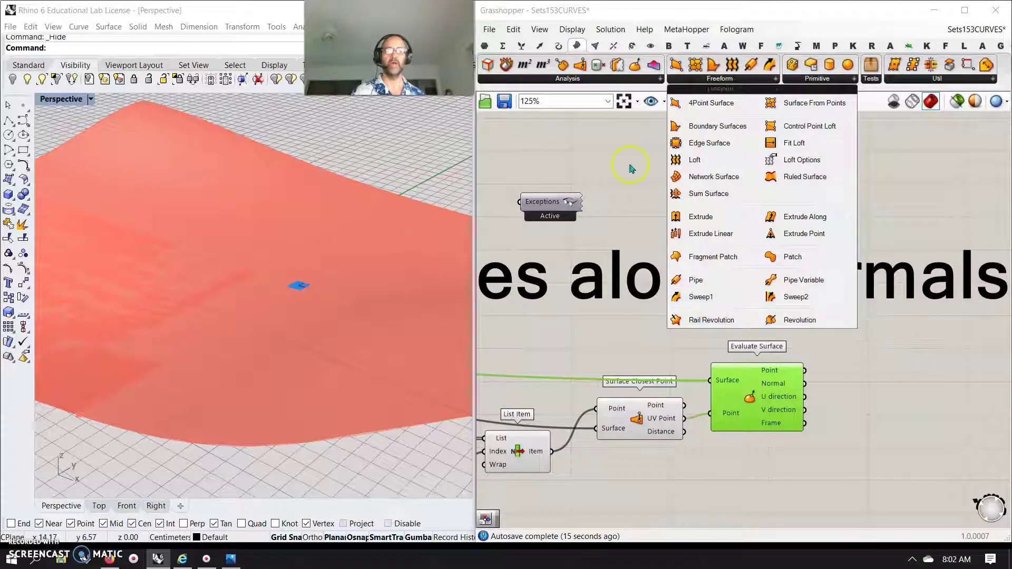
pyautogui.click(700, 217)
pyautogui.click(874, 354)
pyautogui.scroll(-4, 843, 369)
pyautogui.moveTo(724, 382); pyautogui.dragTo(791, 389, button='right')
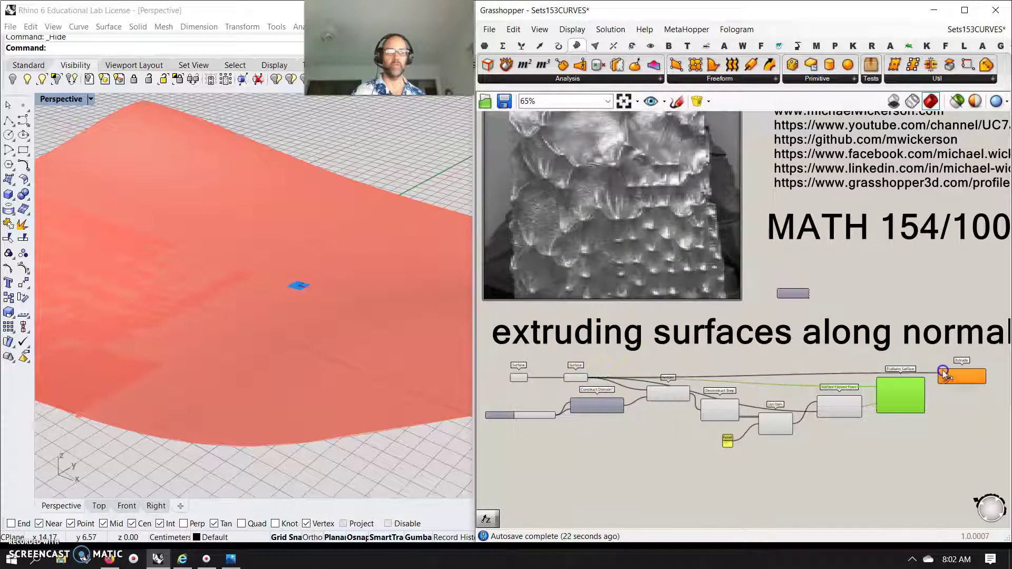
# - Move the slider and the components from Construct Domain² through Evaluate Surface lower, clear of the wire to Extrude
pyautogui.scroll(3, 930, 385)
pyautogui.scroll(-3, 879, 461)
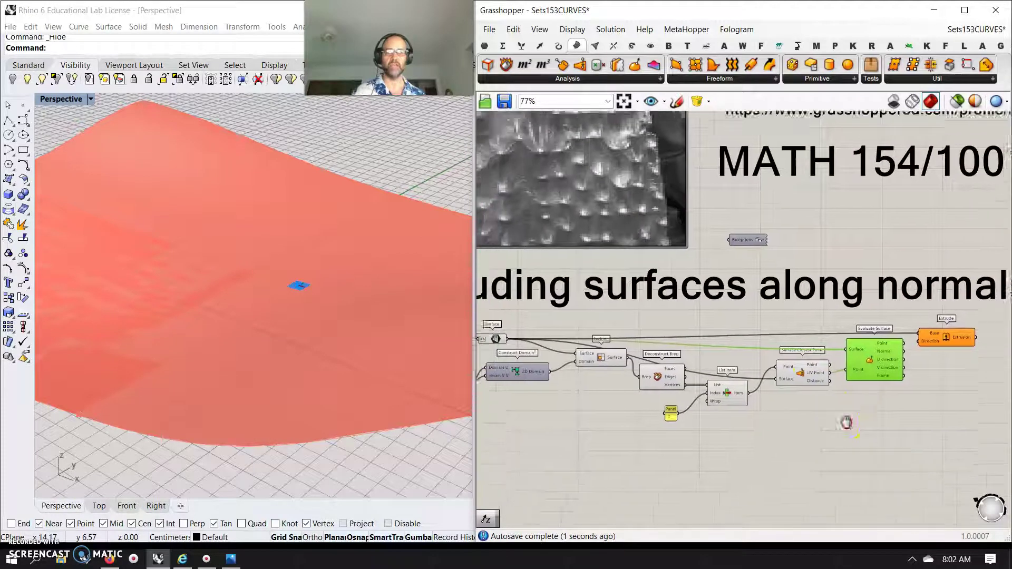
pyautogui.moveTo(887, 428); pyautogui.dragTo(590, 353)
pyautogui.click(536, 348)
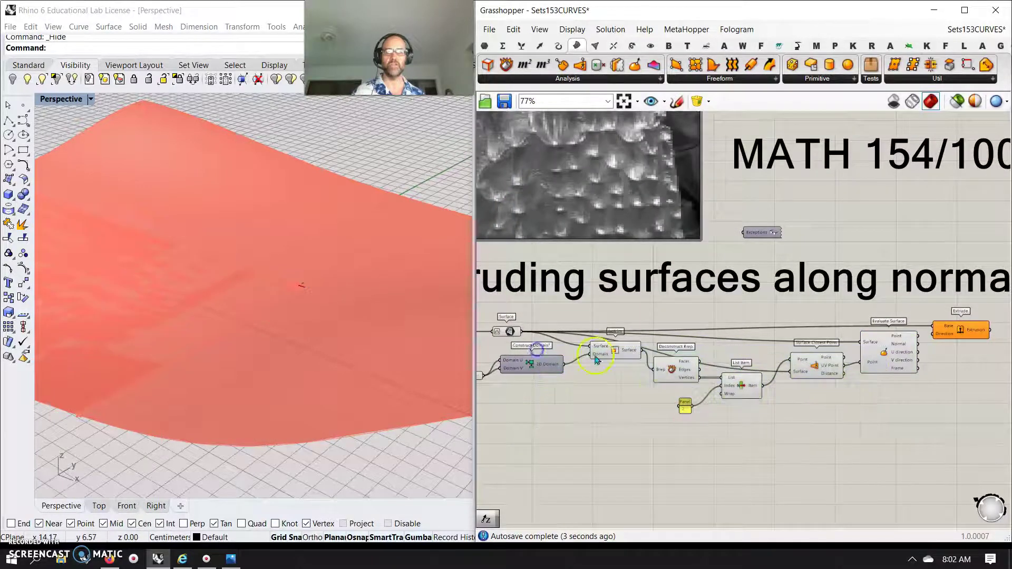
pyautogui.moveTo(906, 444); pyautogui.dragTo(527, 341)
pyautogui.moveTo(615, 357); pyautogui.dragTo(614, 387)
pyautogui.moveTo(639, 482); pyautogui.dragTo(681, 394, button='right')
pyautogui.click(612, 388)
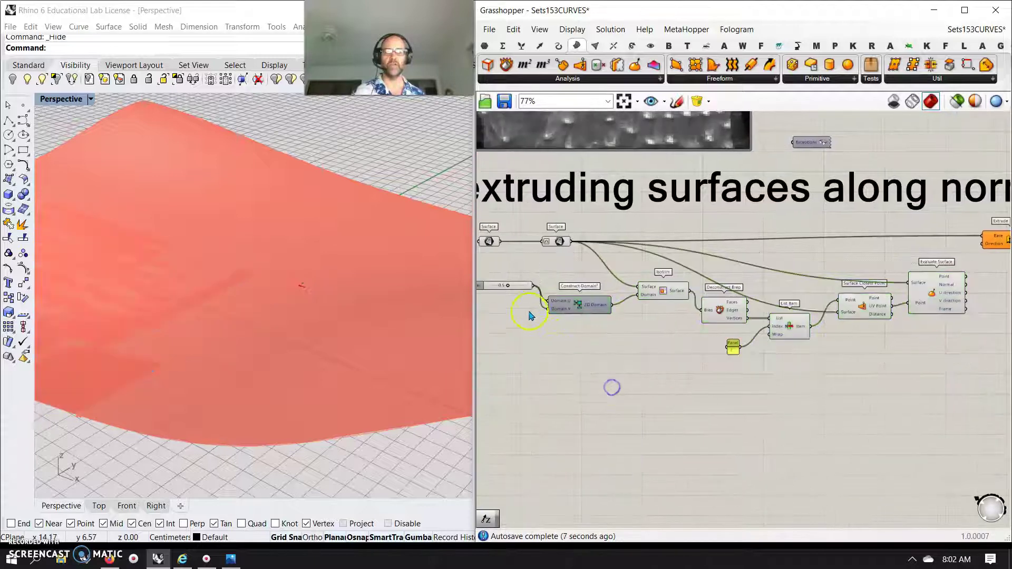
pyautogui.moveTo(516, 287); pyautogui.dragTo(504, 315)
pyautogui.moveTo(887, 395); pyautogui.dragTo(778, 405, button='right')
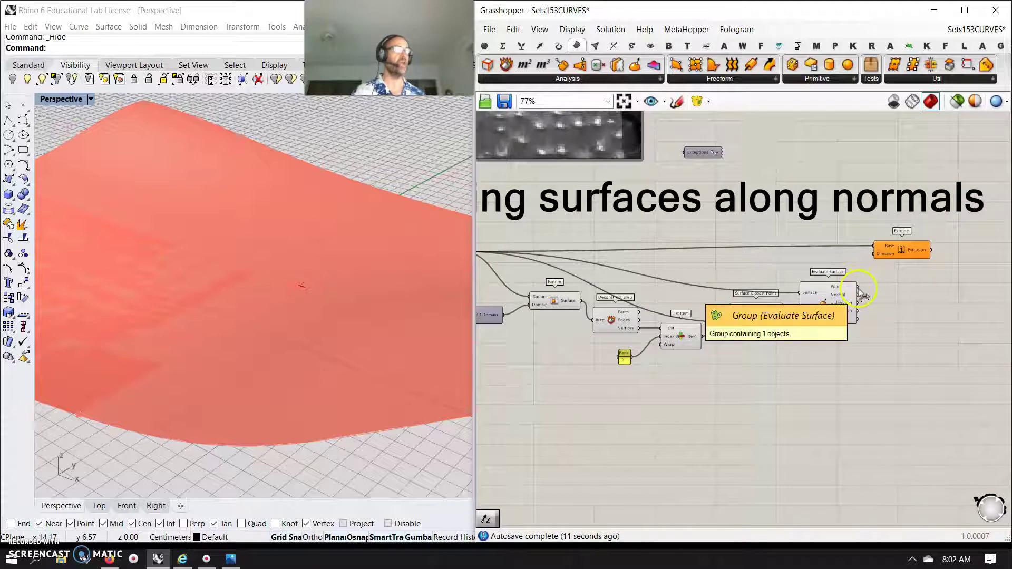
# - Move Extrude further from Evaluate Surface and place a Multiplication component in front of it
pyautogui.moveTo(902, 258); pyautogui.dragTo(954, 268)
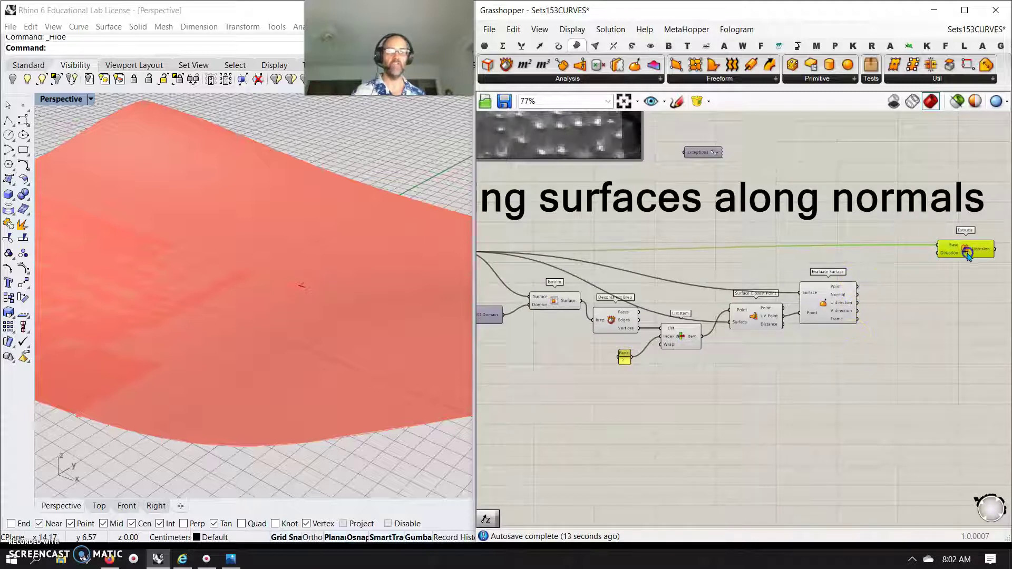
pyautogui.click(504, 46)
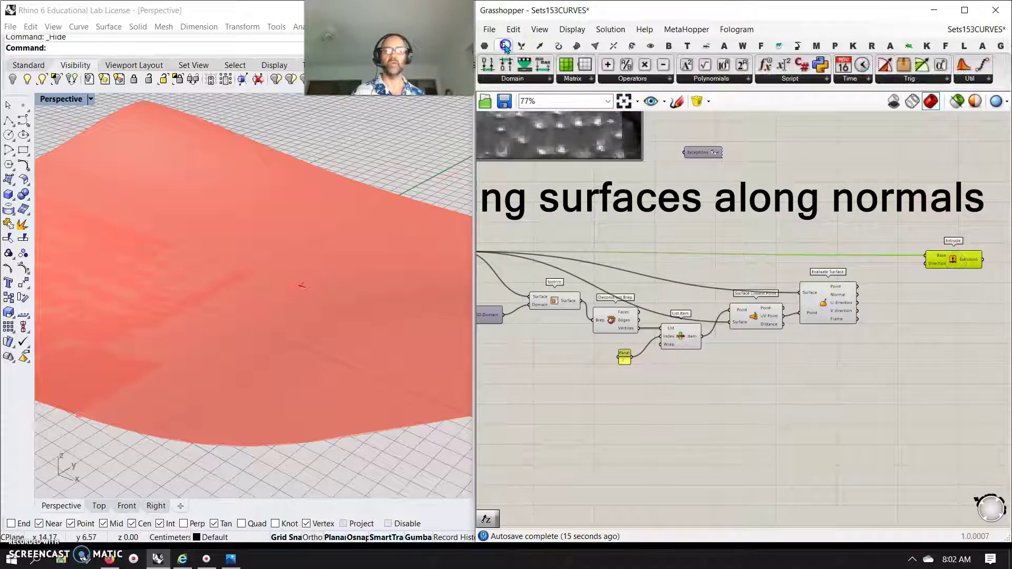
pyautogui.click(650, 67)
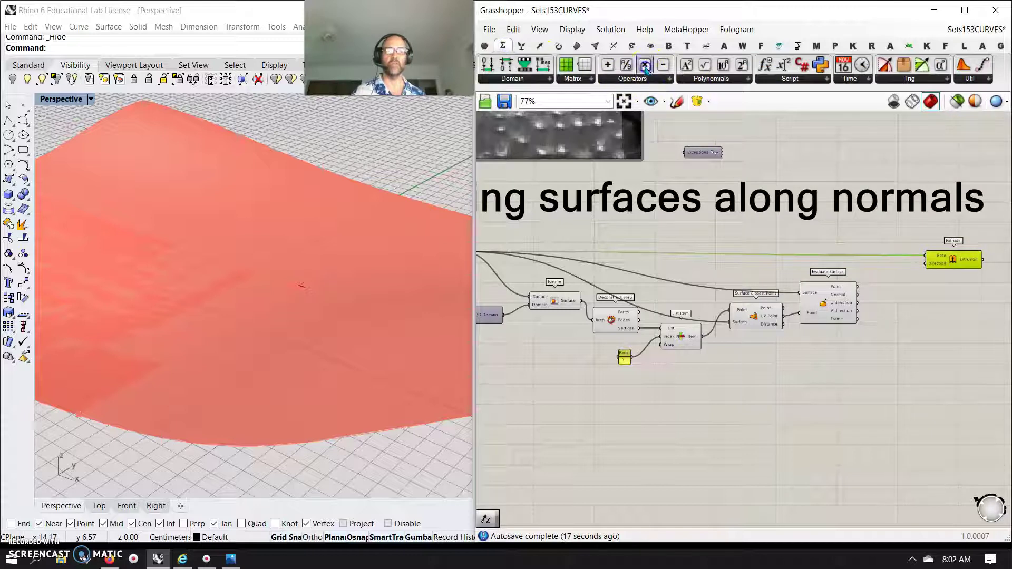
pyautogui.click(836, 236)
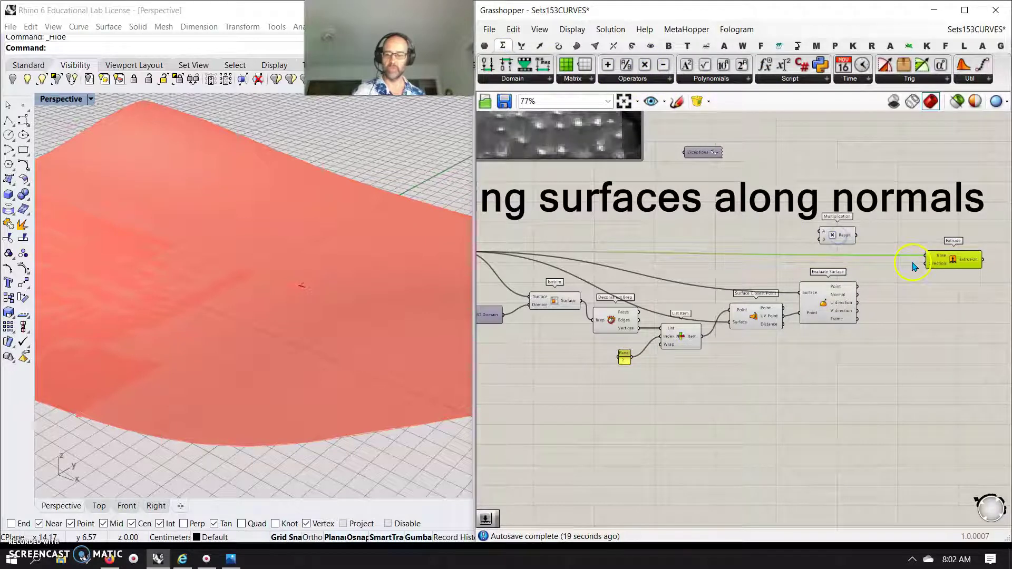
# - Reconnect the reparameterized Surface to Extrude's Base and feed Evaluate Surface's Normal into Multiplication's B input
pyautogui.moveTo(926, 258); pyautogui.dragTo(888, 256)
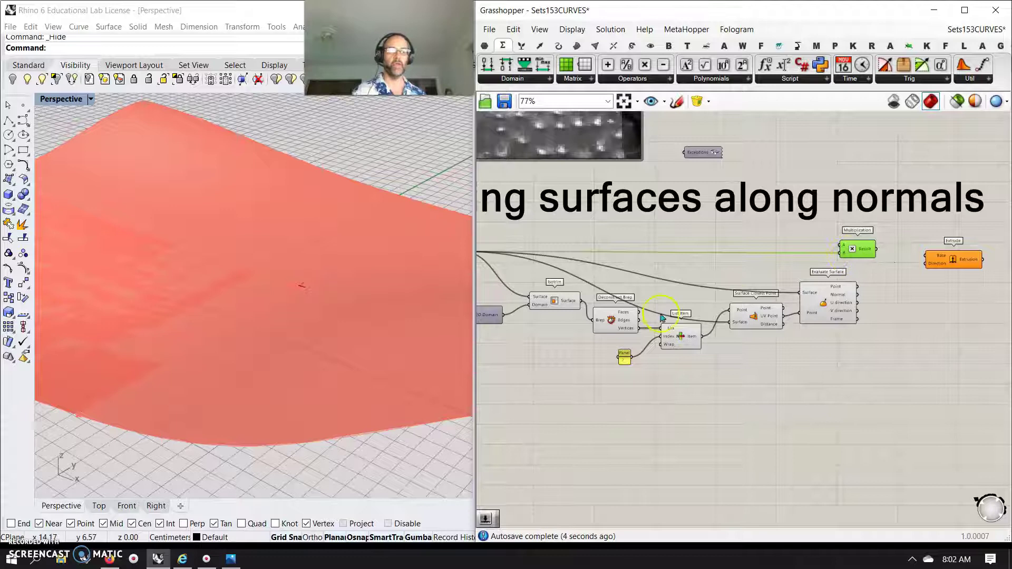
pyautogui.moveTo(736, 298); pyautogui.dragTo(788, 306, button='right')
pyautogui.moveTo(593, 269); pyautogui.dragTo(945, 291)
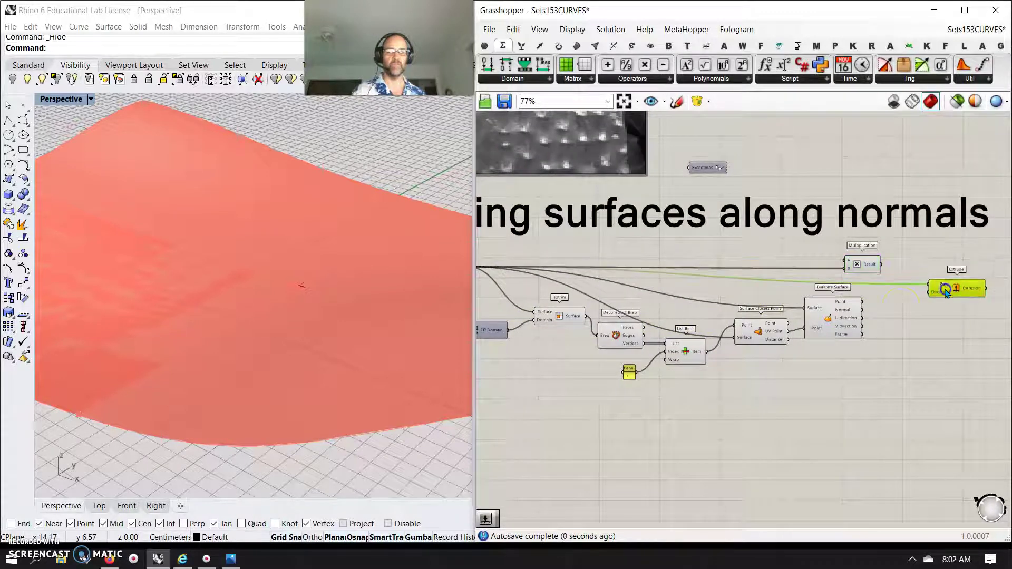
pyautogui.moveTo(866, 266); pyautogui.dragTo(883, 278)
pyautogui.moveTo(672, 272); pyautogui.dragTo(709, 289, button='right')
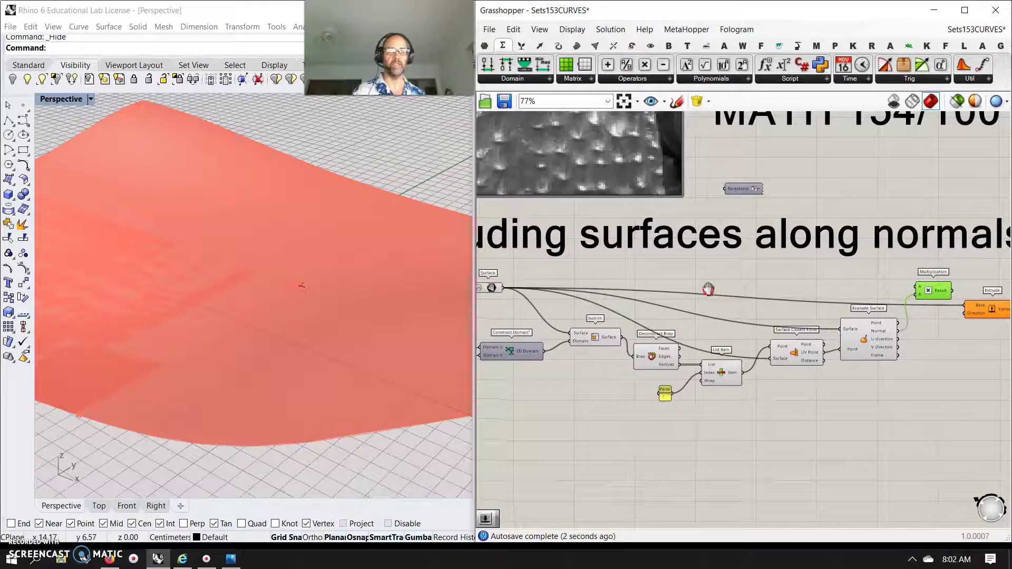
# - Add a number slider set to 2.00, connect it to Multiplication's A input, and shift Extrude slightly lower
pyautogui.doubleClick(793, 281)
pyautogui.write('2')
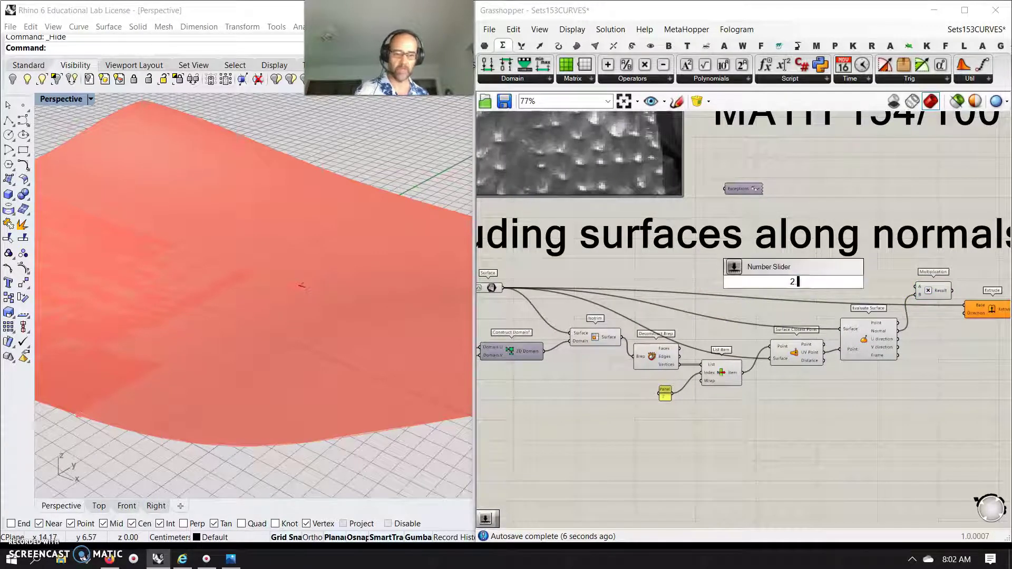
pyautogui.write('.00')
pyautogui.press('Return')
pyautogui.moveTo(833, 282); pyautogui.dragTo(867, 282)
pyautogui.moveTo(926, 334); pyautogui.dragTo(804, 340, button='right')
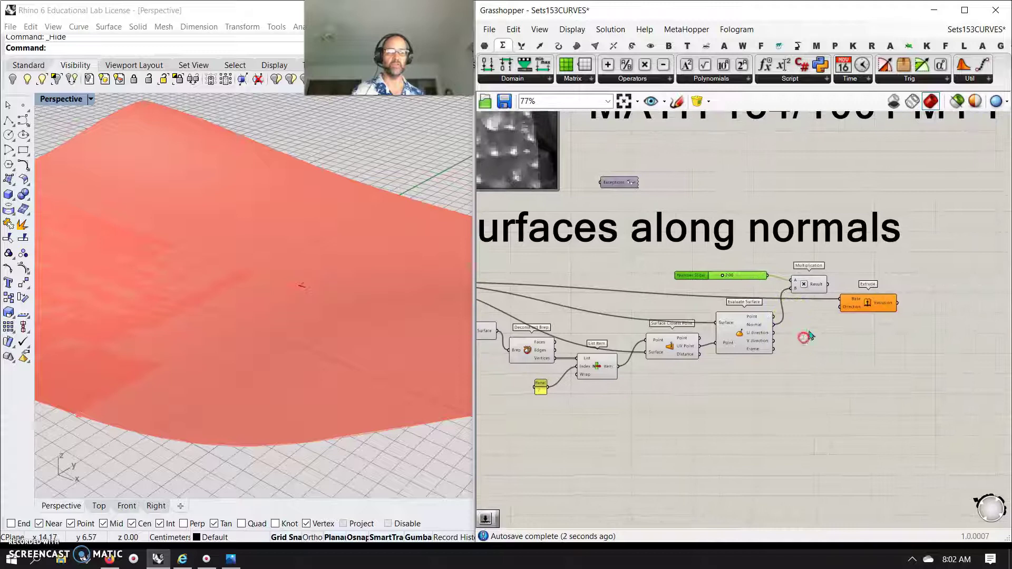
pyautogui.moveTo(867, 307); pyautogui.dragTo(868, 312)
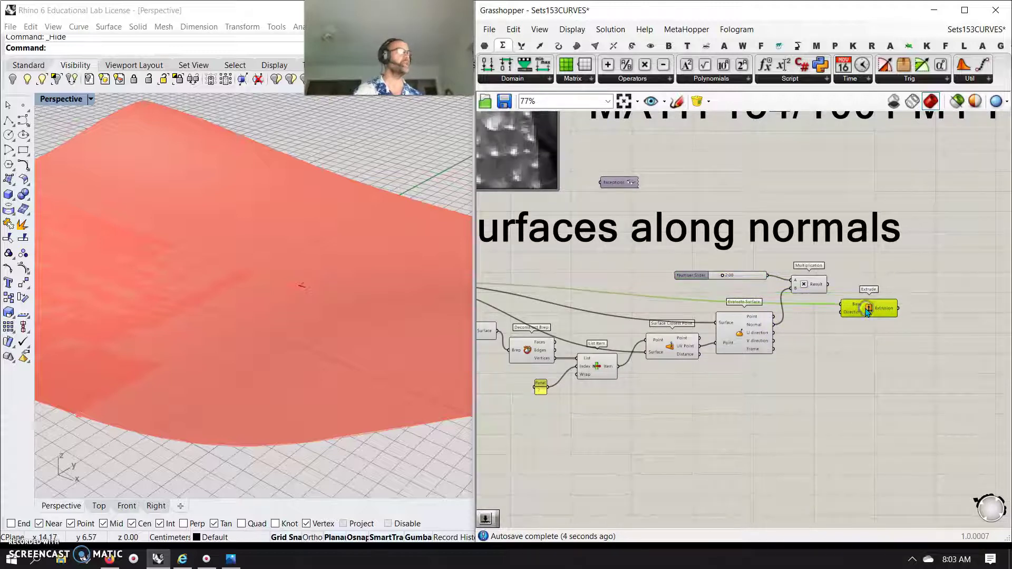
# - Move Multiplication and its 2.00 slider lower beside Evaluate Surface and connect Multiplication's Result to Extrude's Direction
pyautogui.moveTo(804, 290); pyautogui.dragTo(824, 354)
pyautogui.moveTo(757, 278); pyautogui.dragTo(789, 374)
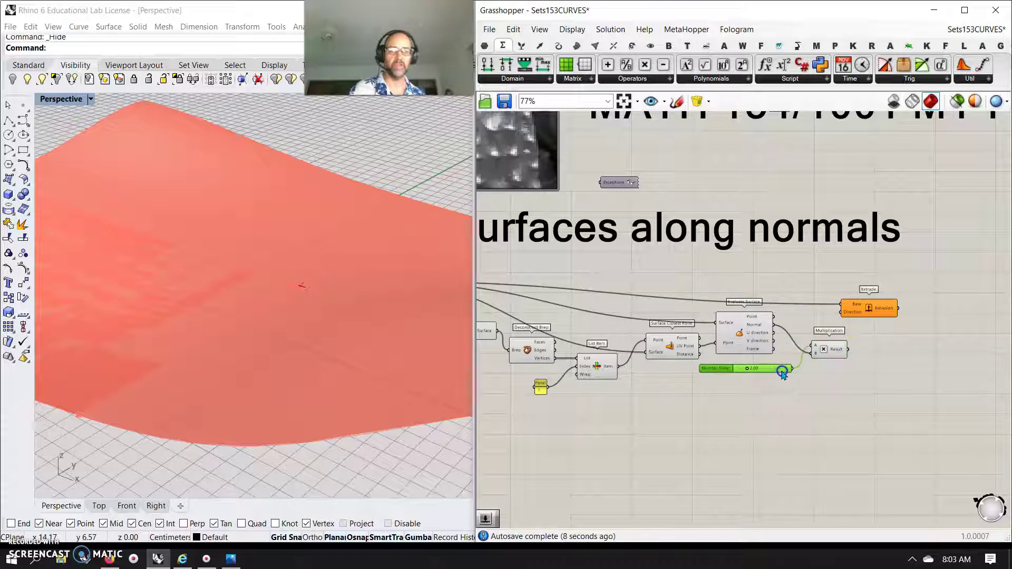
pyautogui.moveTo(843, 326); pyautogui.dragTo(878, 300)
pyautogui.moveTo(884, 308); pyautogui.dragTo(768, 341, button='right')
# - Add a Brep parameter after Extrude and connect Extrude's Extrusion output to it
pyautogui.click(485, 46)
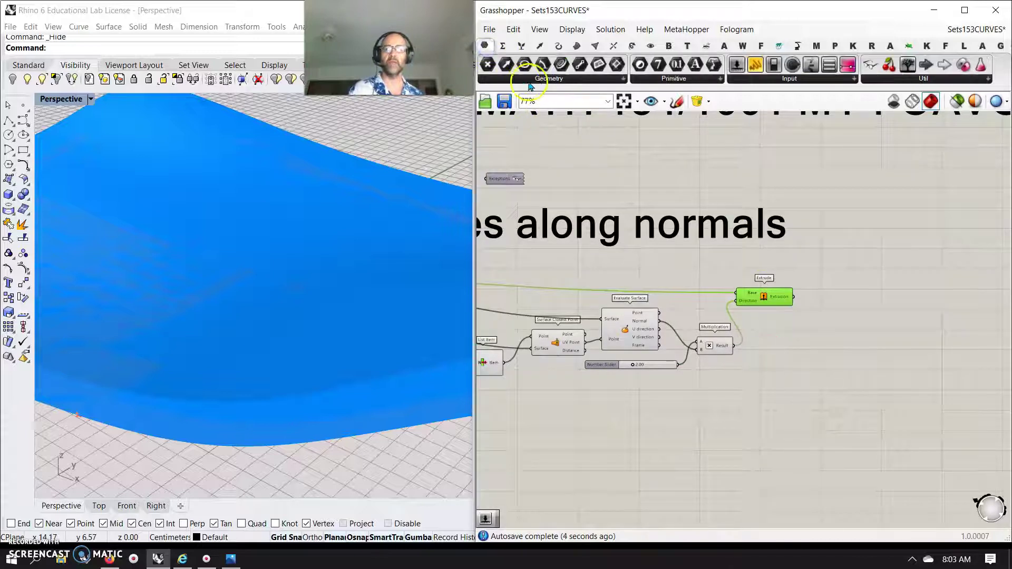
pyautogui.click(547, 78)
pyautogui.moveTo(595, 179); pyautogui.dragTo(606, 185)
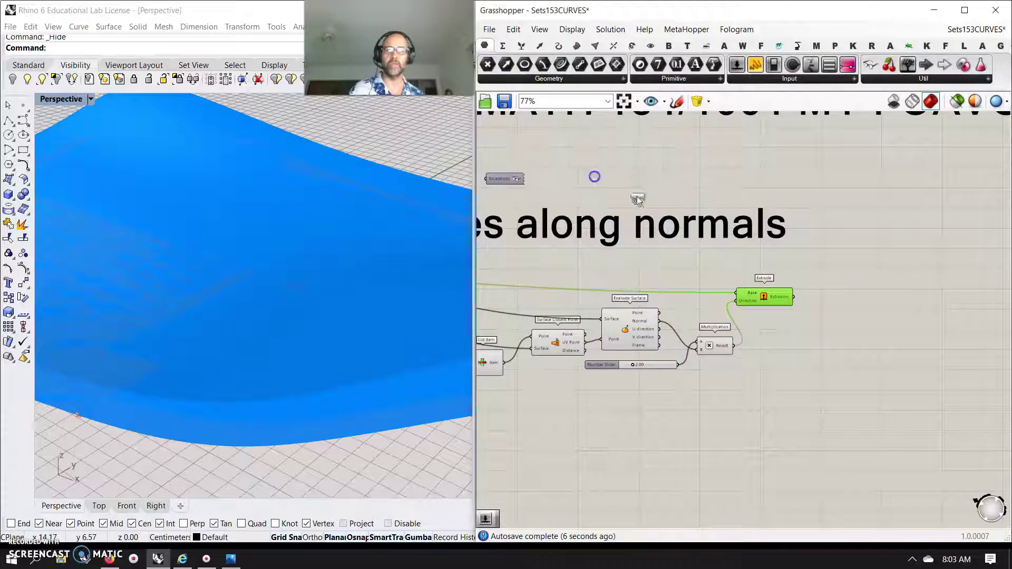
pyautogui.moveTo(796, 305); pyautogui.dragTo(828, 295)
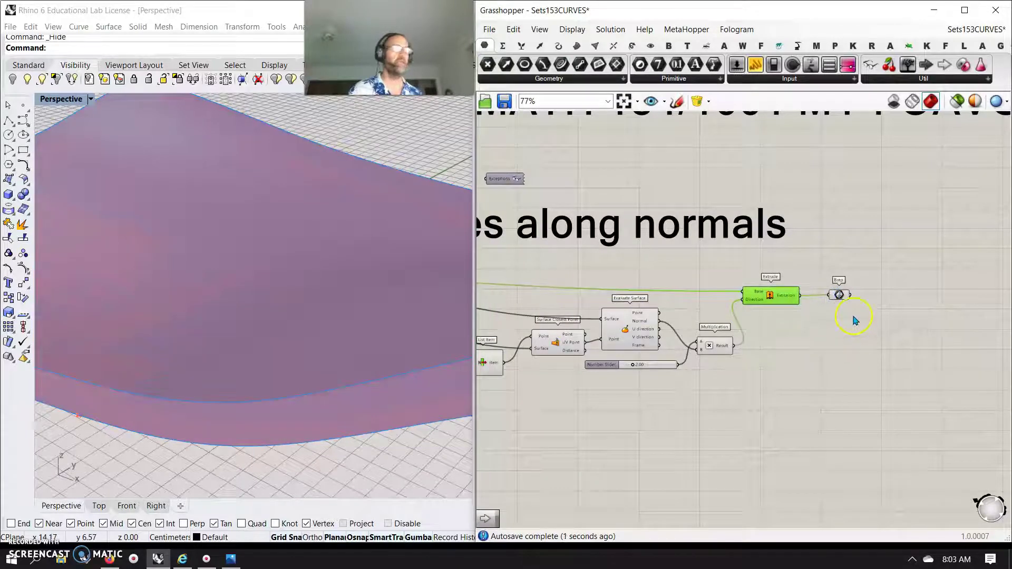
# - Place a Cluster Output after the Brep parameter and connect the Brep to it
pyautogui.click(840, 297)
pyautogui.click(945, 66)
pyautogui.click(891, 294)
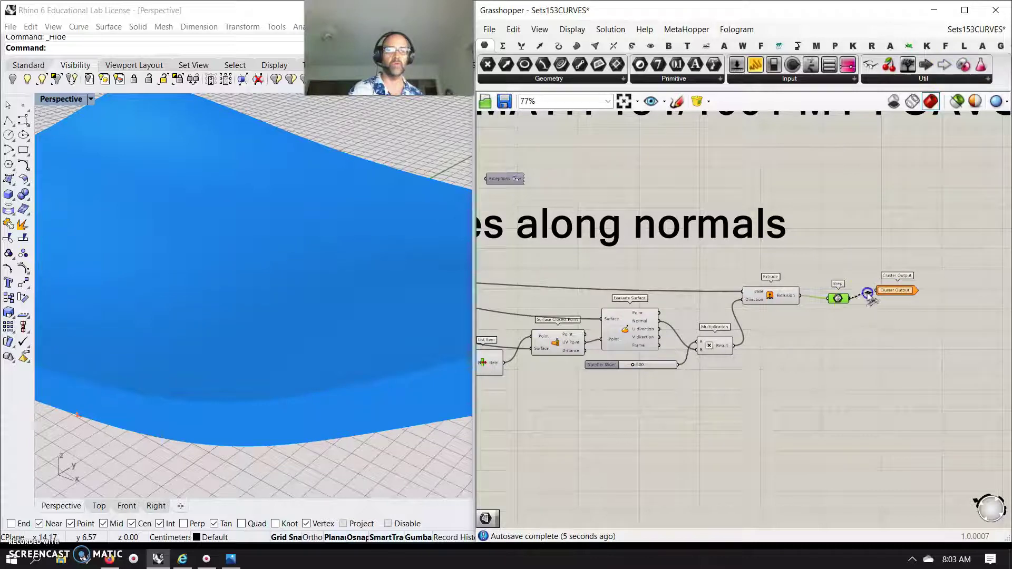
pyautogui.moveTo(879, 287); pyautogui.dragTo(878, 290)
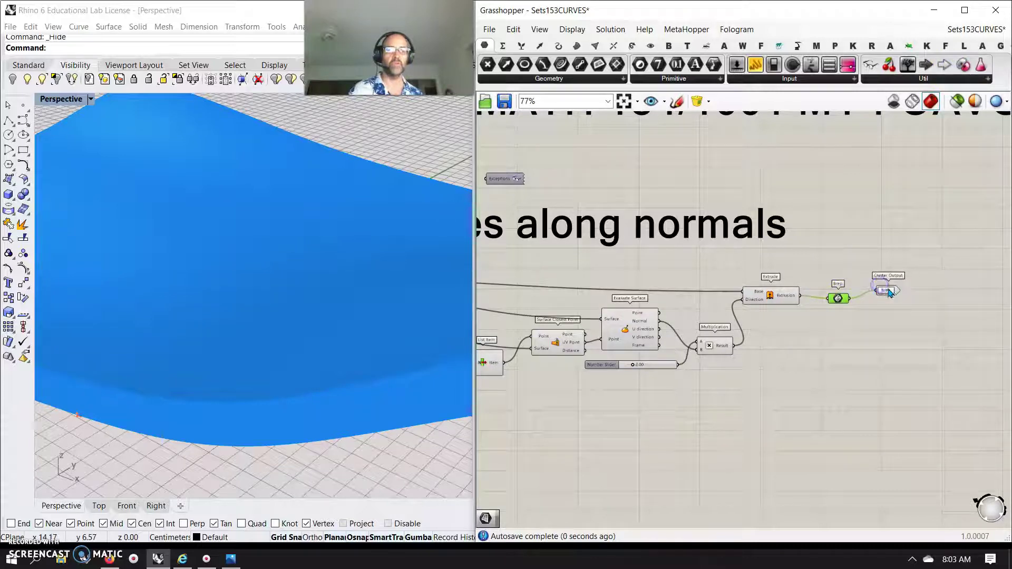
pyautogui.click(886, 298)
pyautogui.click(837, 298)
# - Move the source Surface parameter and the 0.5 slider further away from the components they feed
pyautogui.moveTo(723, 380); pyautogui.dragTo(845, 346, button='right')
pyautogui.scroll(-5, 856, 343)
pyautogui.moveTo(722, 358); pyautogui.dragTo(756, 355, button='right')
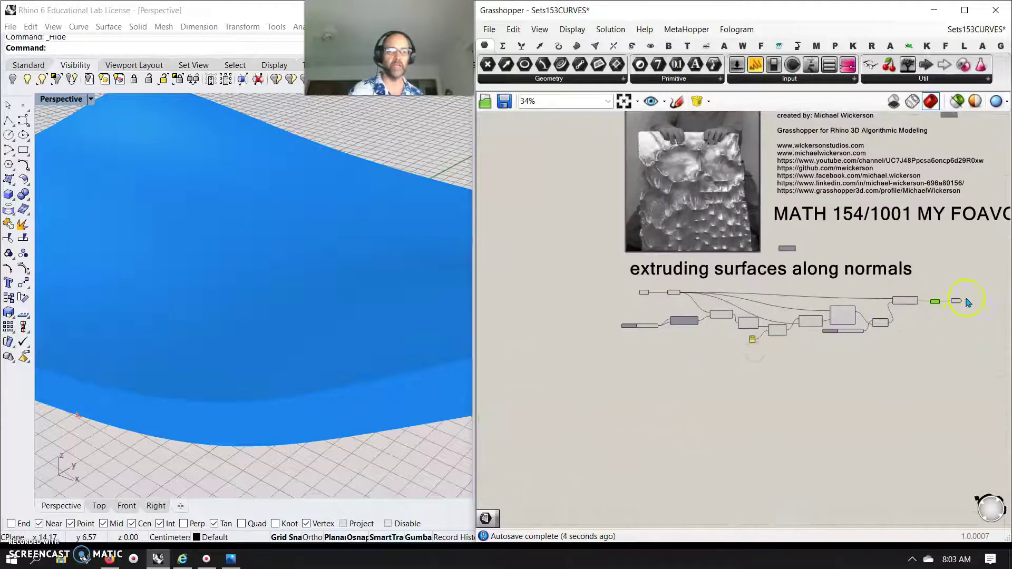
pyautogui.scroll(3, 915, 293)
pyautogui.scroll(-2, 919, 301)
pyautogui.scroll(6, 594, 330)
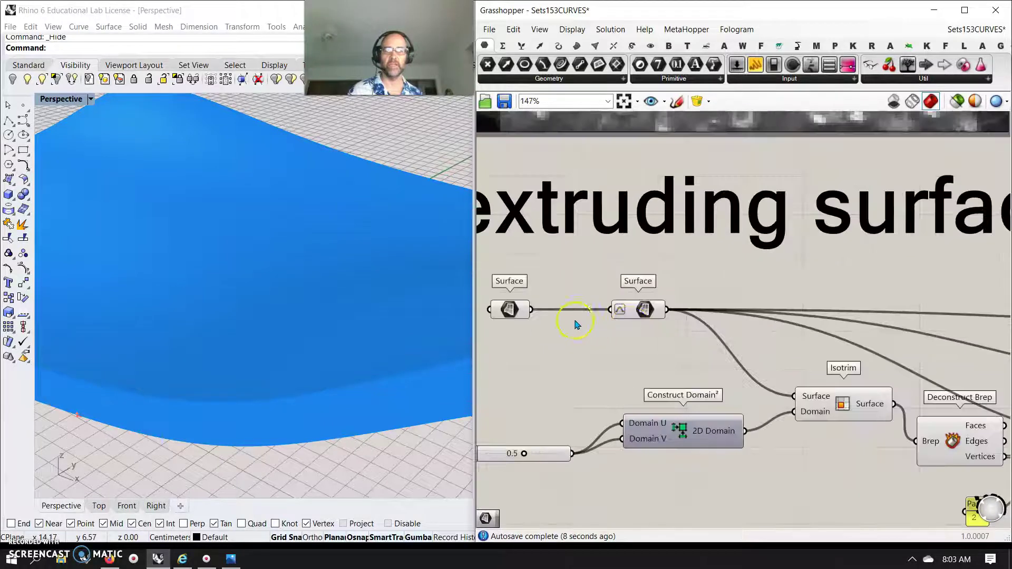
pyautogui.moveTo(515, 309); pyautogui.dragTo(503, 315)
pyautogui.click(544, 456)
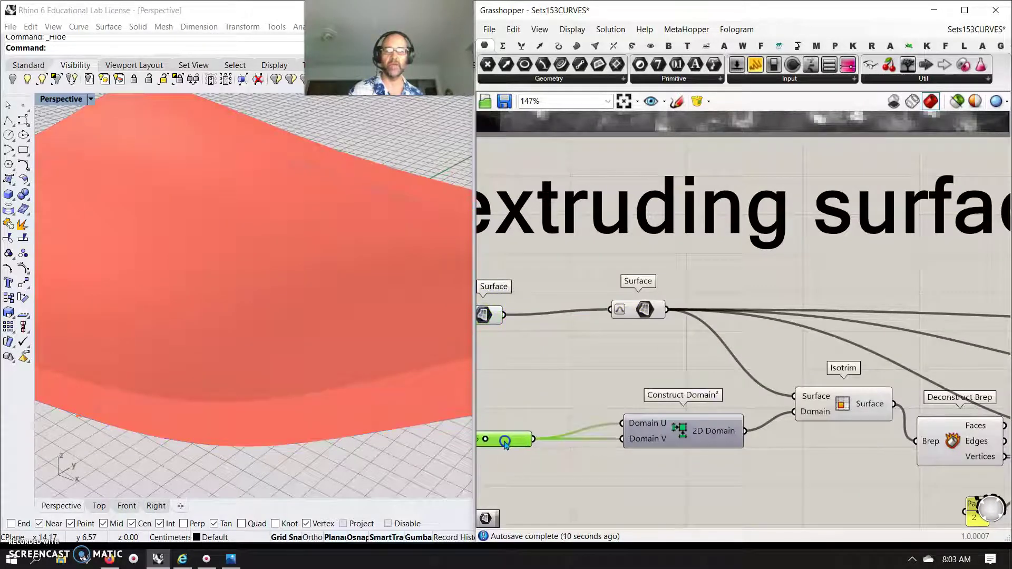
# - Examine the definition from Construct Domain² through Extrude and inspect the extruded surface from another angle
pyautogui.scroll(-5, 626, 461)
pyautogui.moveTo(698, 392); pyautogui.dragTo(628, 393, button='right')
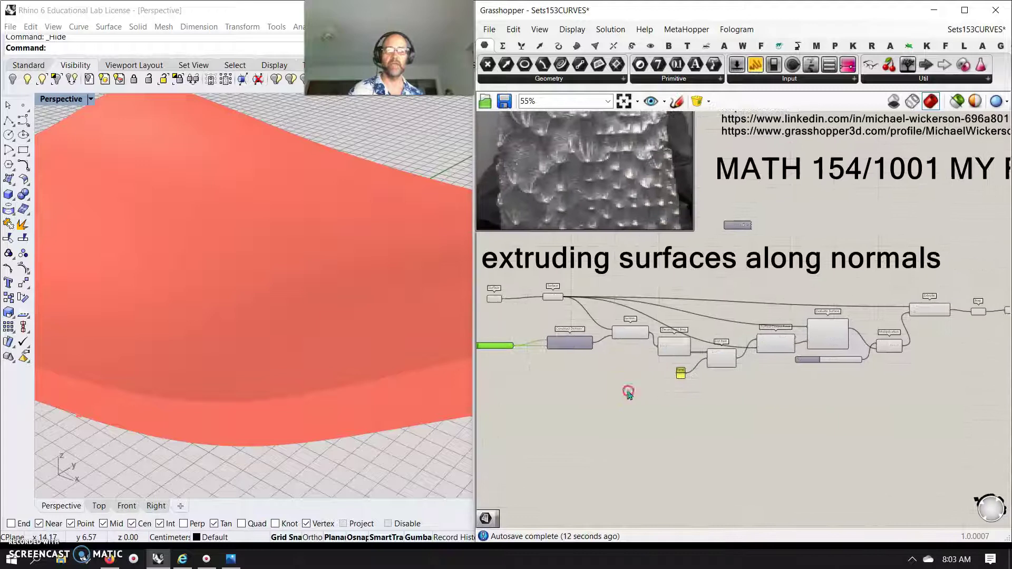
pyautogui.moveTo(818, 391); pyautogui.dragTo(763, 394, button='right')
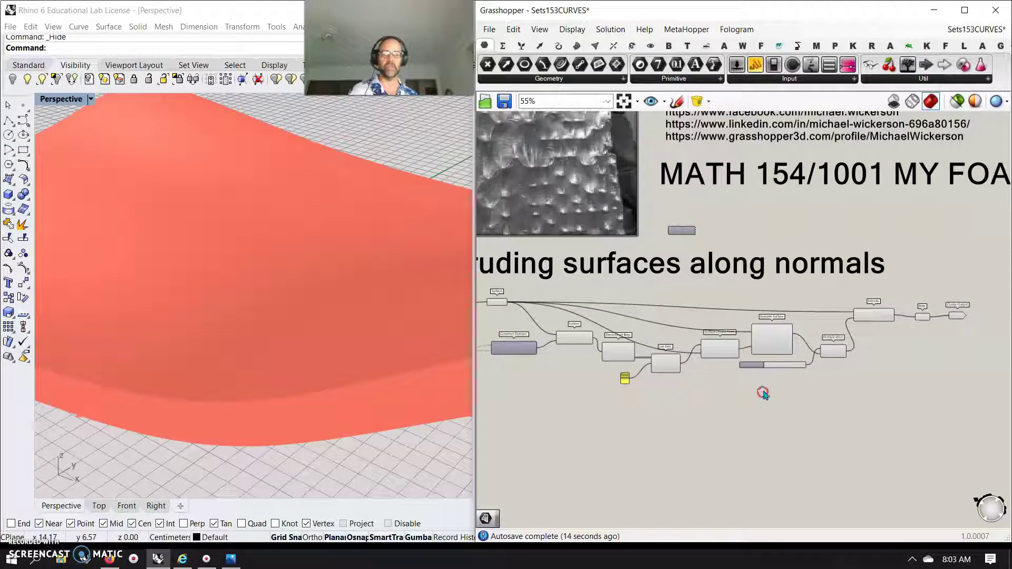
pyautogui.scroll(4, 651, 382)
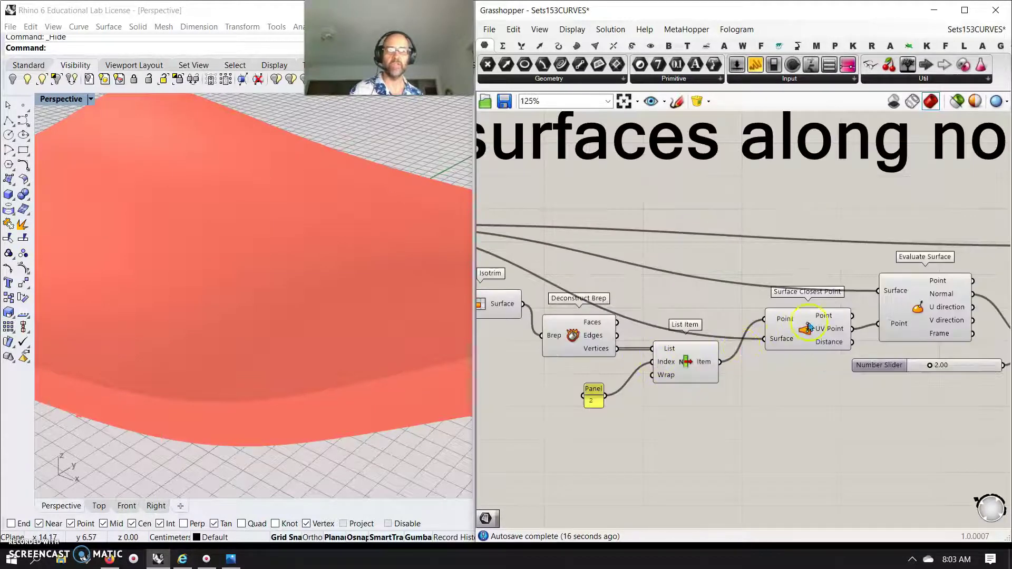
pyautogui.moveTo(280, 350); pyautogui.dragTo(341, 401, button='right')
pyautogui.moveTo(639, 423); pyautogui.dragTo(784, 420, button='right')
pyautogui.moveTo(574, 408); pyautogui.dragTo(780, 405, button='right')
pyautogui.moveTo(714, 332); pyautogui.dragTo(729, 352)
pyautogui.moveTo(403, 360); pyautogui.dragTo(394, 384, button='right')
pyautogui.scroll(-5, 319, 339)
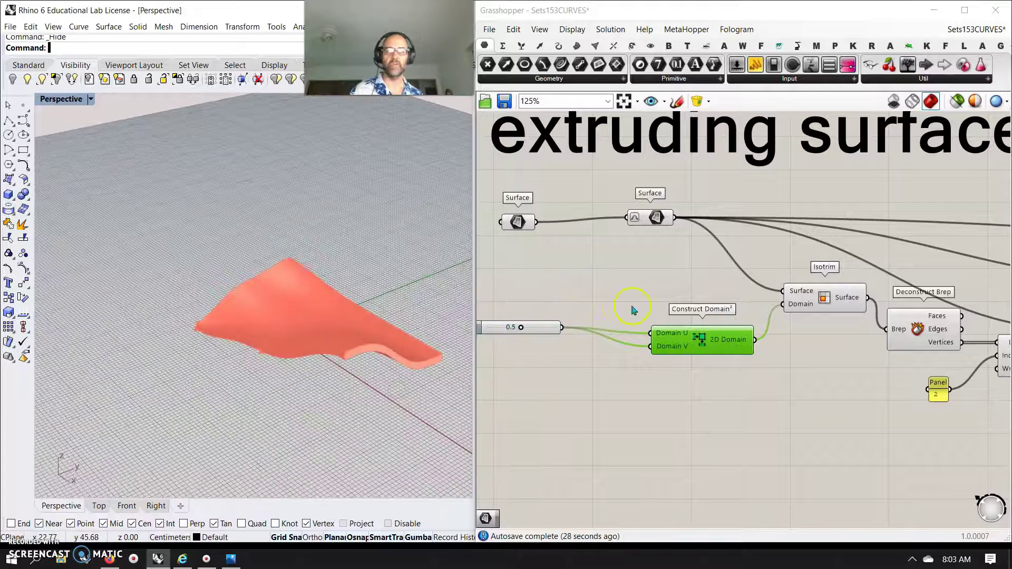
pyautogui.scroll(-4, 632, 316)
pyautogui.scroll(4, 876, 331)
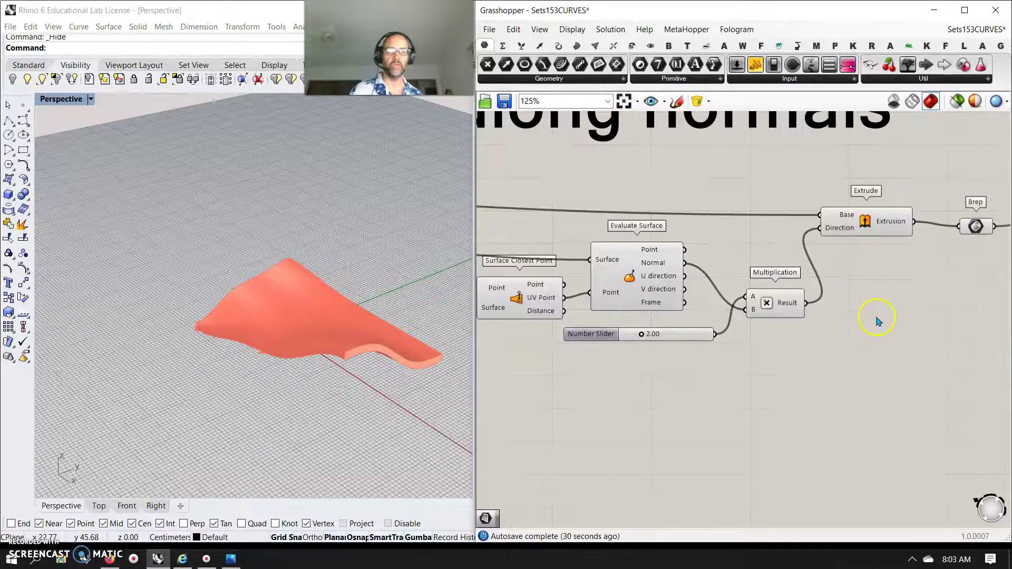
# - Move the slider feeding Multiplication above the Construct Domain² slider and set it to 10.00
pyautogui.moveTo(614, 334); pyautogui.dragTo(650, 248)
pyautogui.moveTo(327, 366)
pyautogui.mouseDown(button='right')
pyautogui.moveTo(305, 372)
pyautogui.moveTo(329, 381)
pyautogui.mouseUp(button='right')
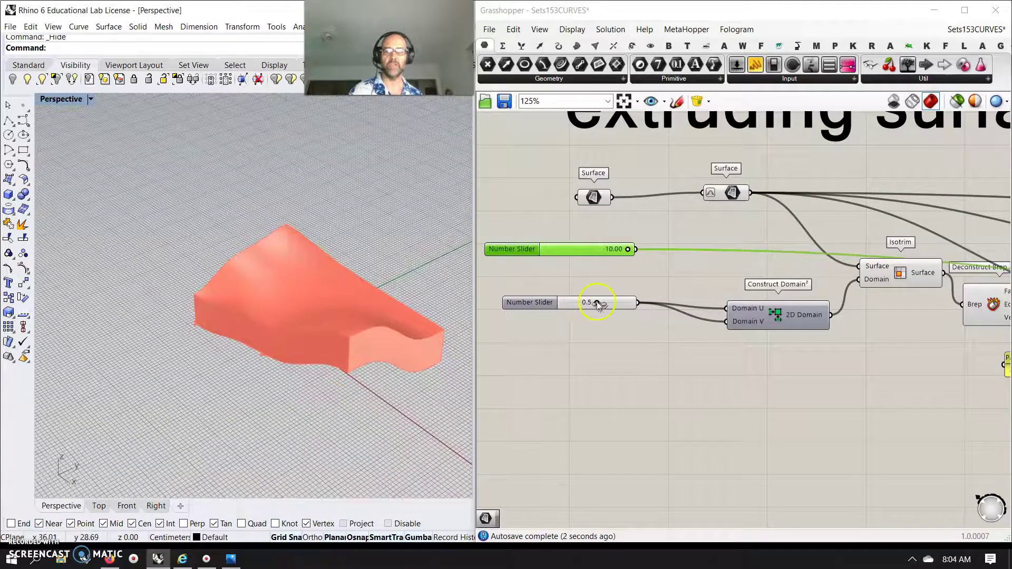
pyautogui.moveTo(597, 304)
pyautogui.mouseDown()
pyautogui.moveTo(642, 301)
pyautogui.moveTo(597, 302)
pyautogui.mouseUp()
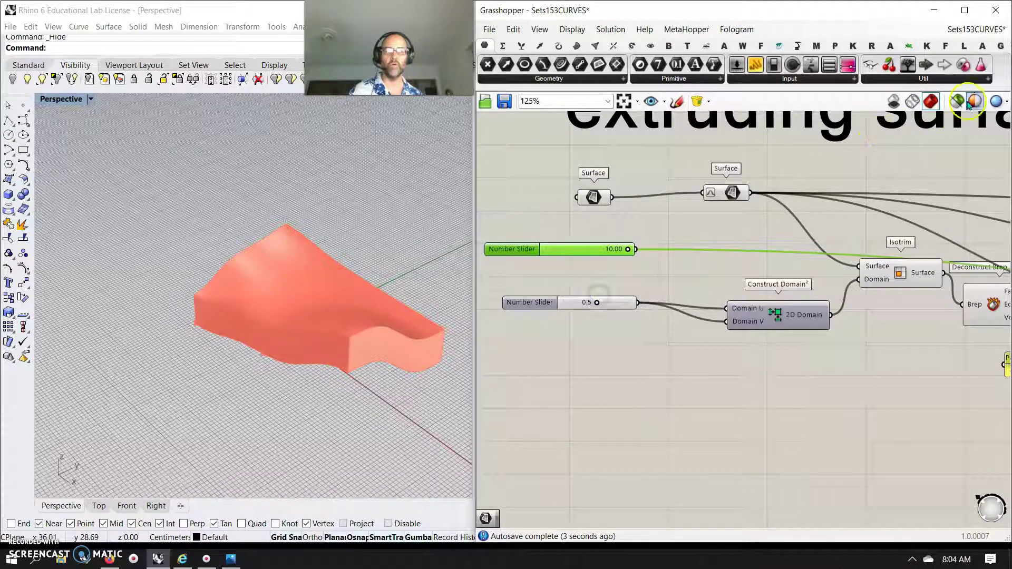
pyautogui.click(955, 108)
pyautogui.click(956, 104)
# - Add a Vector Display beside Multiplication, connecting Evaluate Surface's Point to Anchor and Multiplication's Result to Vector
pyautogui.scroll(-3, 785, 407)
pyautogui.scroll(5, 829, 384)
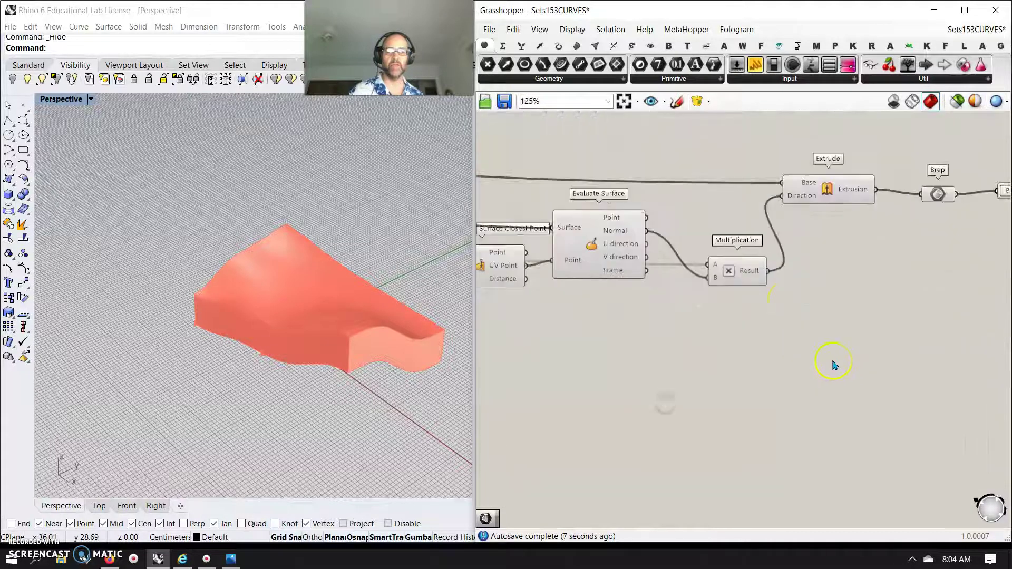
pyautogui.click(750, 270)
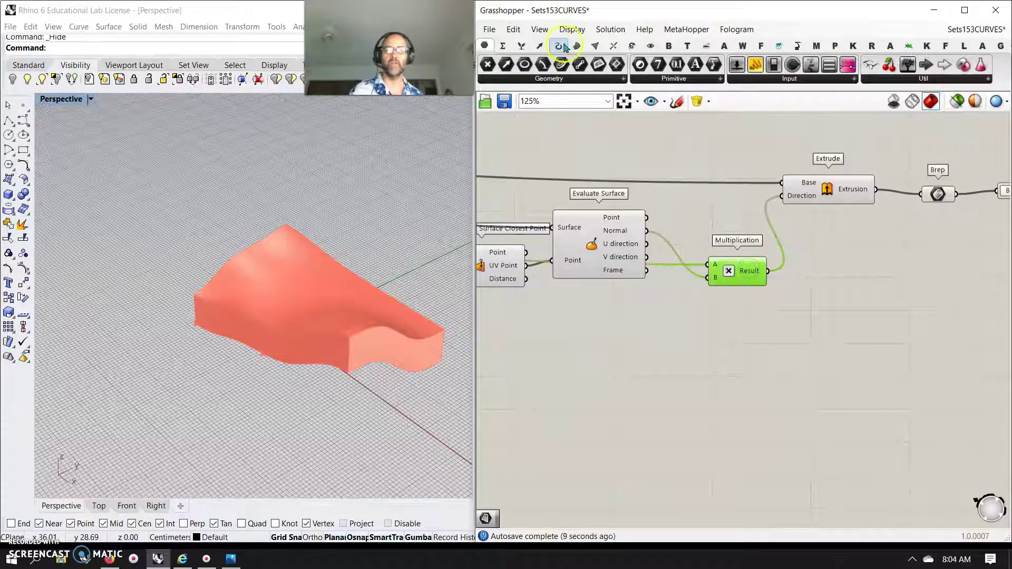
pyautogui.click(650, 46)
pyautogui.moveTo(972, 64); pyautogui.dragTo(862, 236)
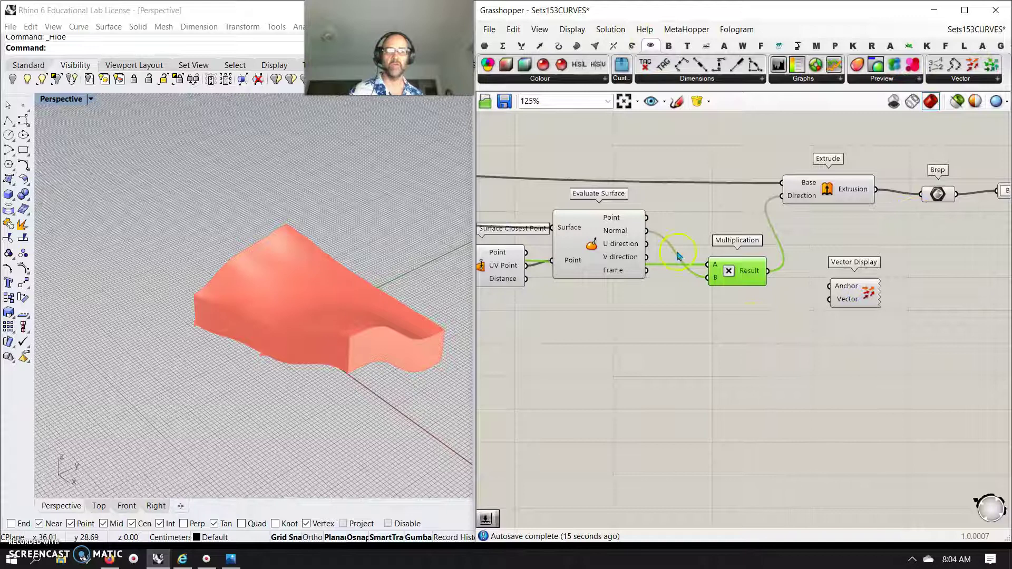
pyautogui.moveTo(846, 292); pyautogui.dragTo(890, 294)
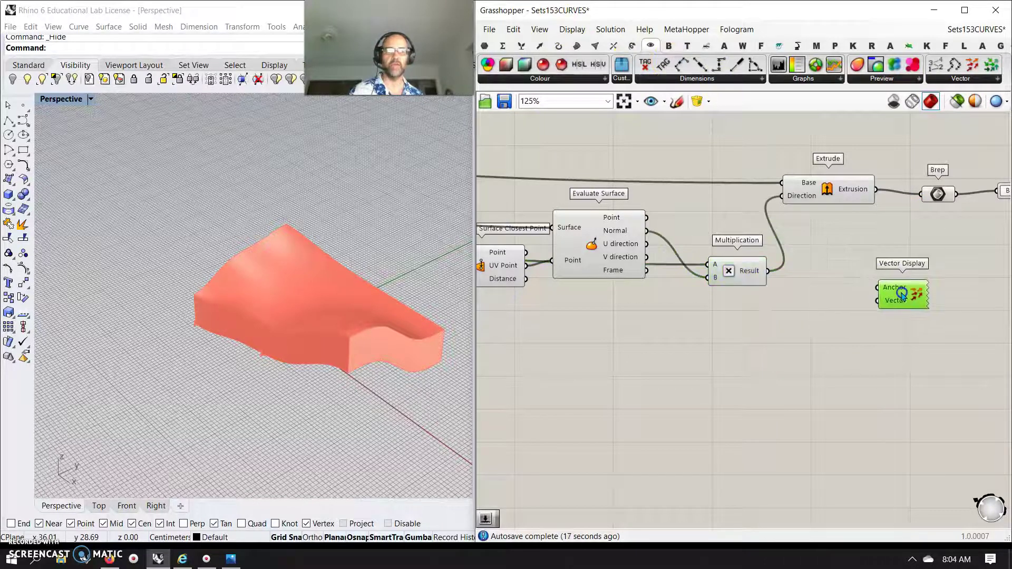
pyautogui.moveTo(646, 217); pyautogui.dragTo(873, 287)
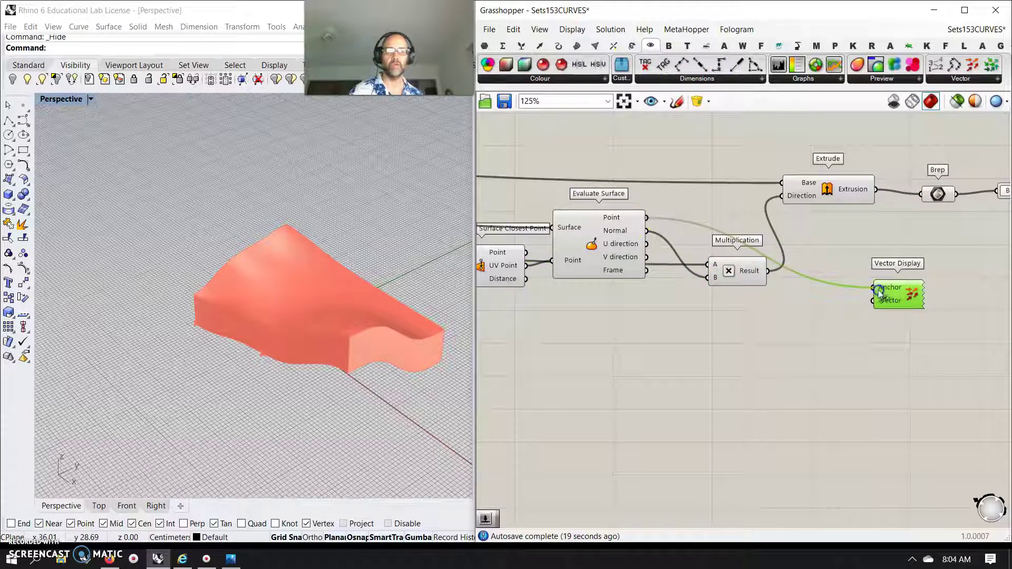
pyautogui.moveTo(768, 271); pyautogui.dragTo(904, 282)
# - Restrict the viewport preview to selected components so only the Vector Display arrow is drawn
pyautogui.moveTo(269, 332); pyautogui.dragTo(306, 307, button='right')
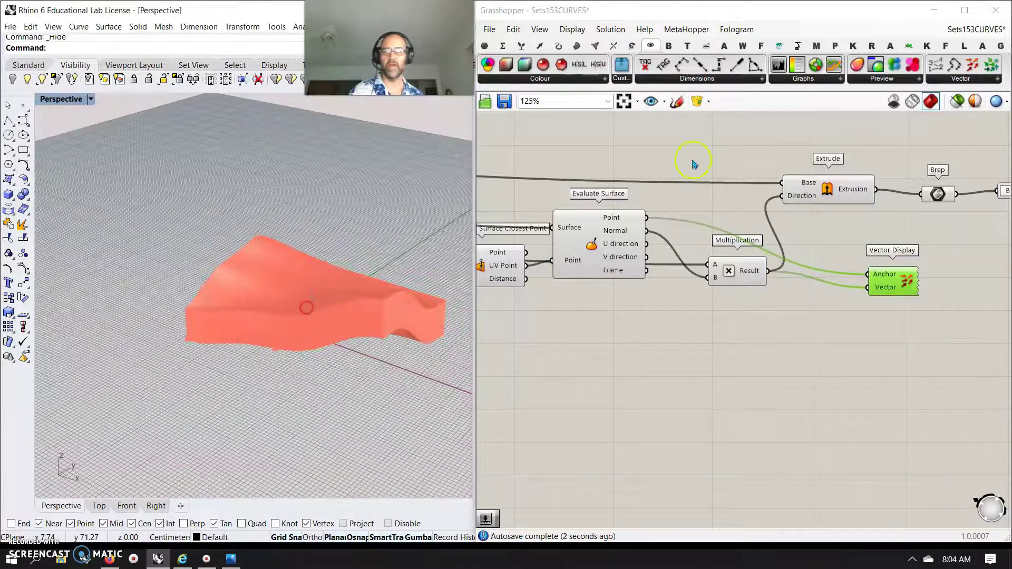
pyautogui.click(957, 102)
pyautogui.moveTo(416, 339); pyautogui.dragTo(377, 352, button='right')
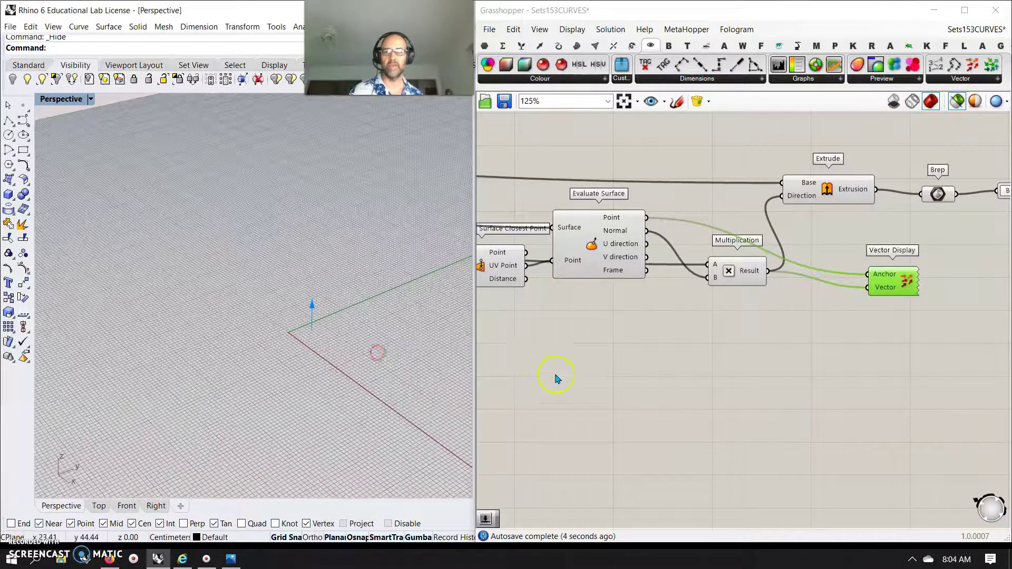
# - Vary the Construct Domain² slider up to 0.7 and examine how the vector shifts in a maximized Front view
pyautogui.scroll(-5, 758, 431)
pyautogui.scroll(4, 615, 420)
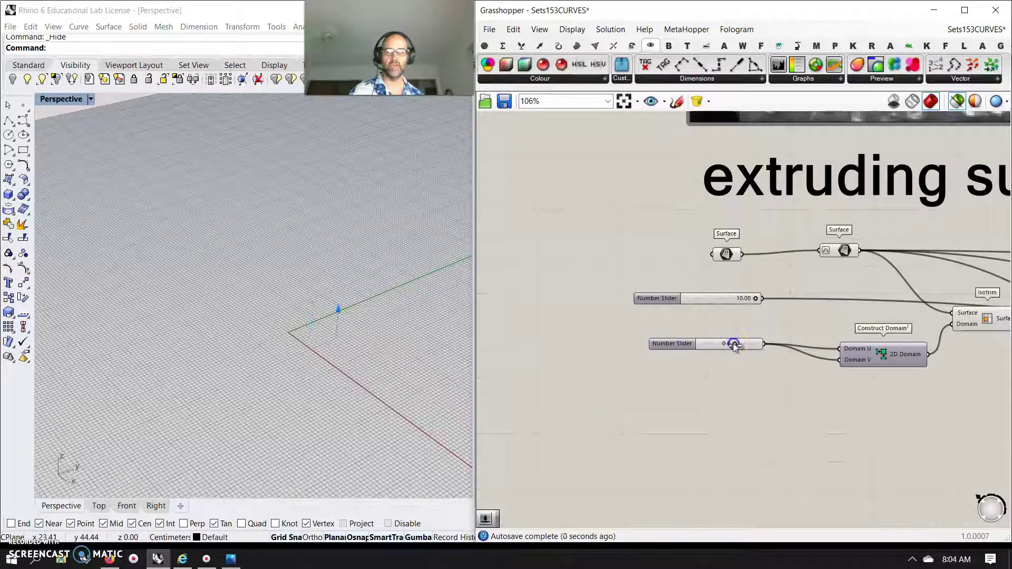
pyautogui.moveTo(744, 346)
pyautogui.mouseDown()
pyautogui.moveTo(693, 347)
pyautogui.moveTo(728, 344)
pyautogui.mouseUp()
pyautogui.click(62, 100)
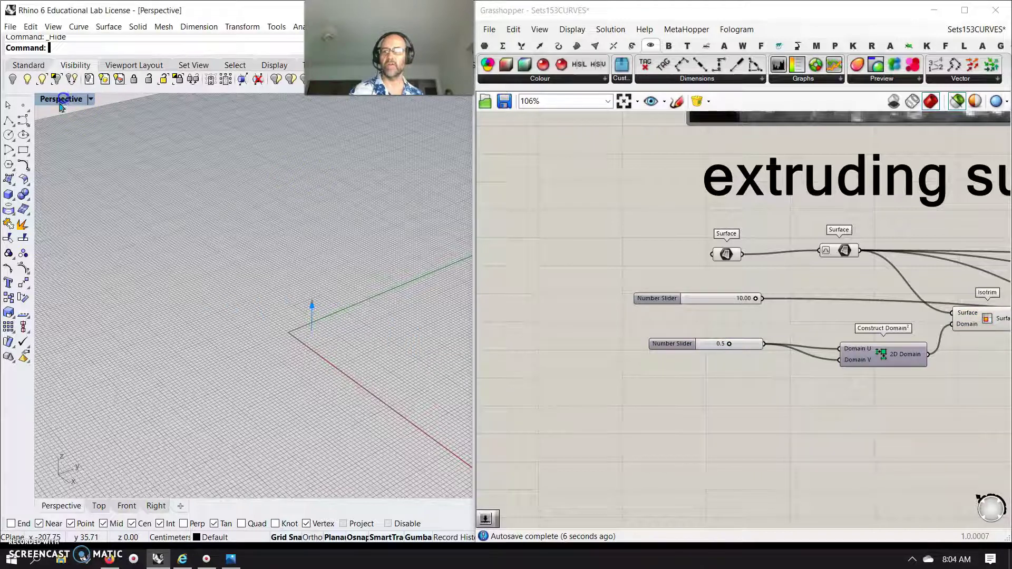
pyautogui.doubleClick(66, 101)
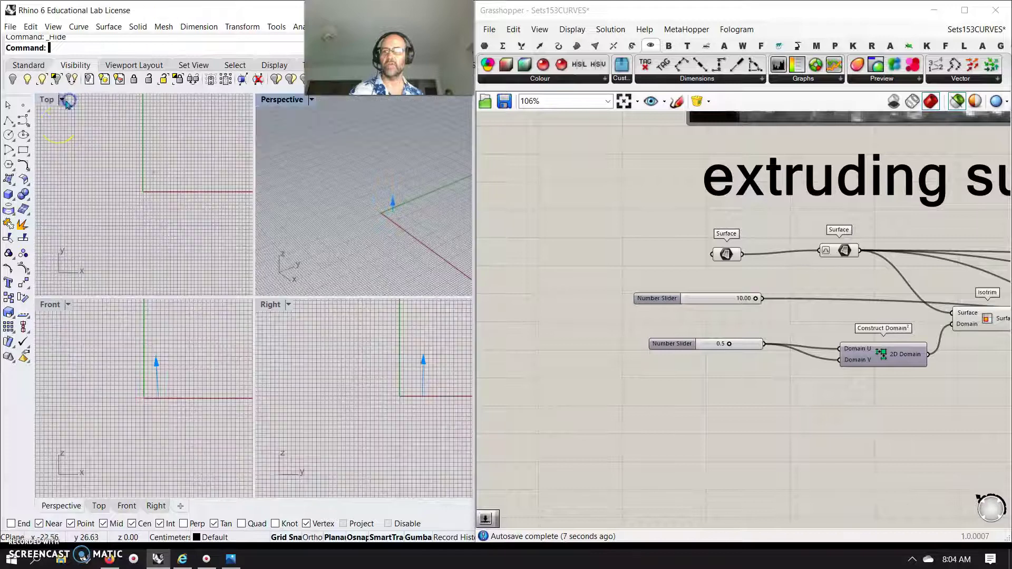
pyautogui.doubleClick(53, 305)
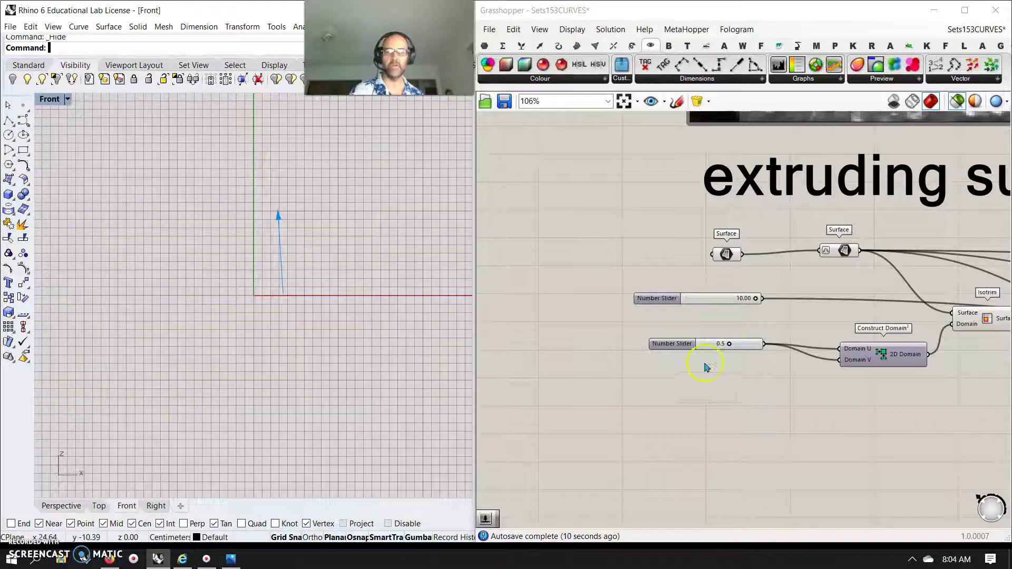
pyautogui.moveTo(730, 346); pyautogui.dragTo(720, 345)
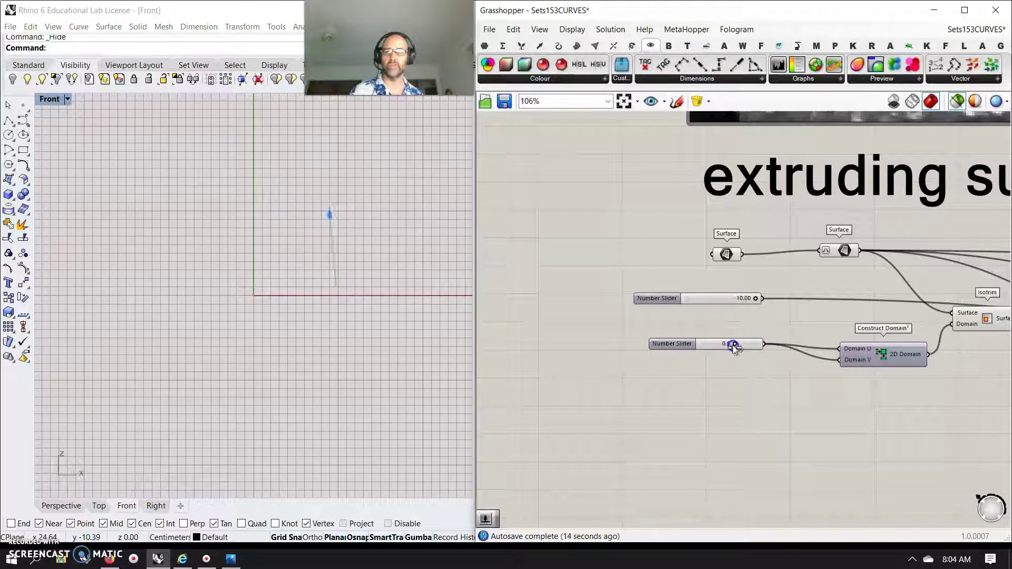
pyautogui.moveTo(740, 347); pyautogui.dragTo(740, 347)
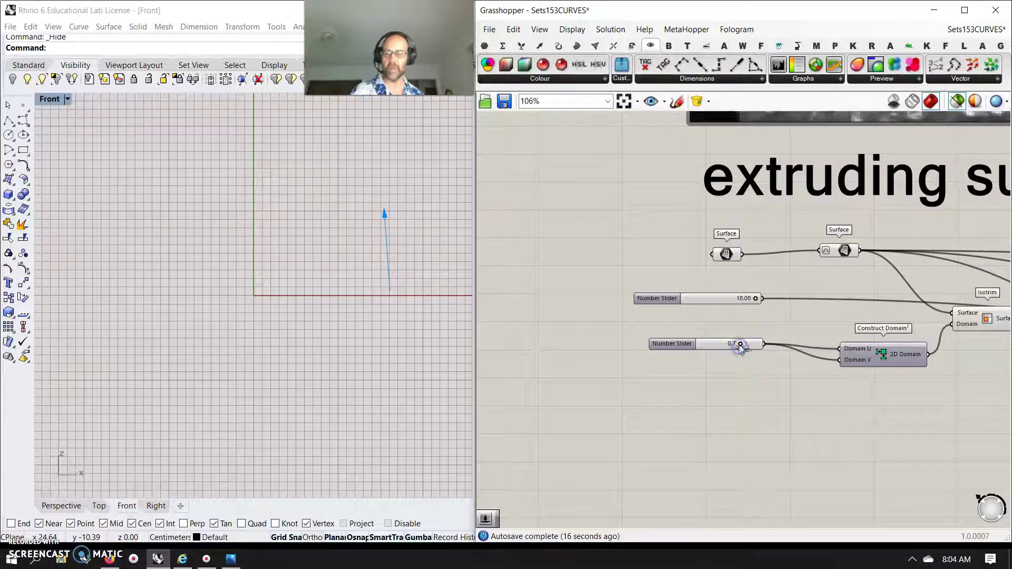
# - Preview the reparameterized Surface with the vector in a maximized Perspective view and set the Construct Domain² slider to 0.3
pyautogui.click(832, 251)
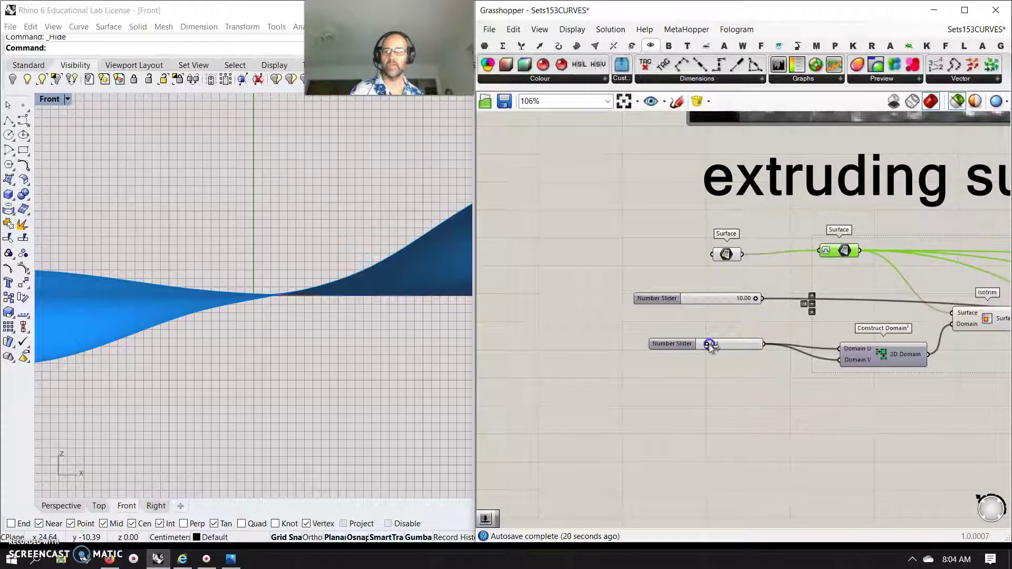
pyautogui.doubleClick(52, 99)
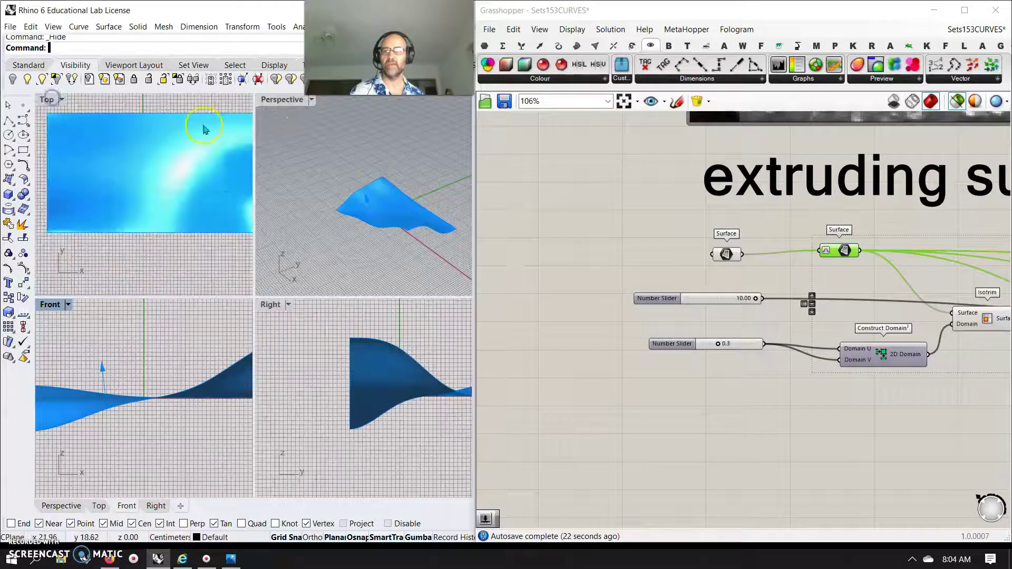
pyautogui.doubleClick(282, 100)
pyautogui.moveTo(324, 330); pyautogui.dragTo(331, 370, button='right')
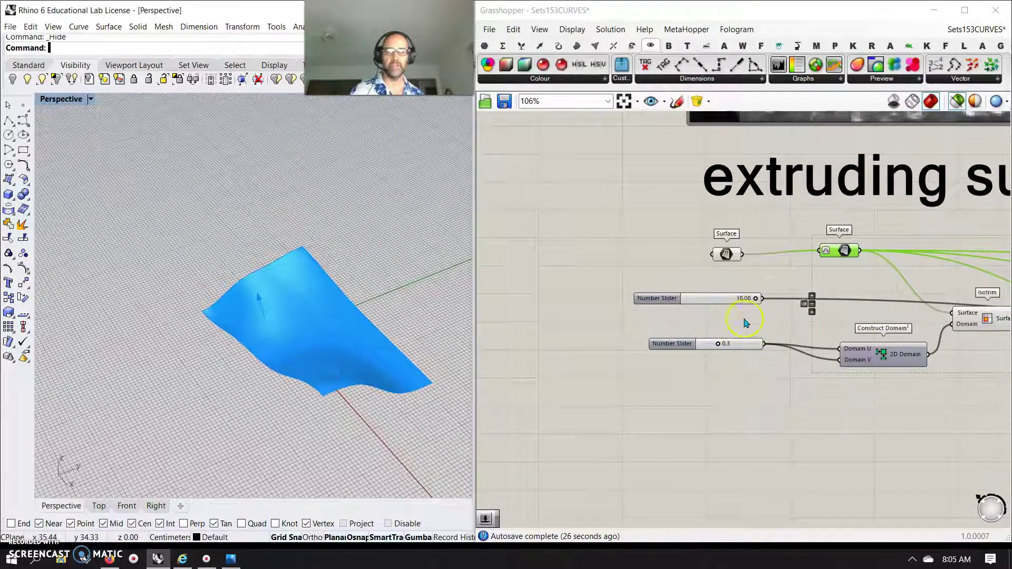
pyautogui.moveTo(719, 345); pyautogui.dragTo(740, 347)
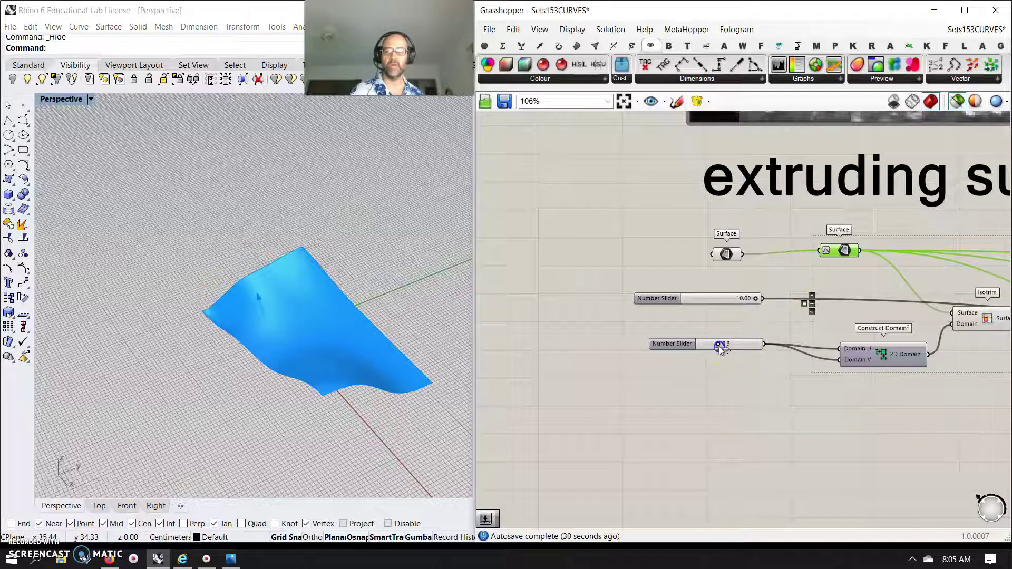
# - Add an MD Slider below the Construct Domain² Number Slider and connect its output to the Domain U and Domain V inputs
pyautogui.moveTo(804, 398); pyautogui.dragTo(764, 395, button='right')
pyautogui.doubleClick(702, 414)
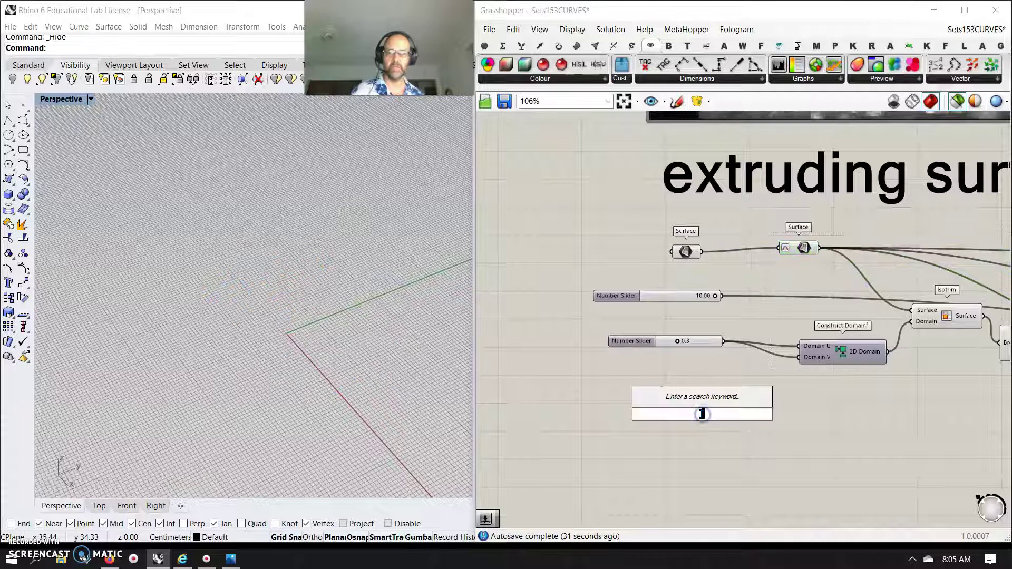
pyautogui.write('md')
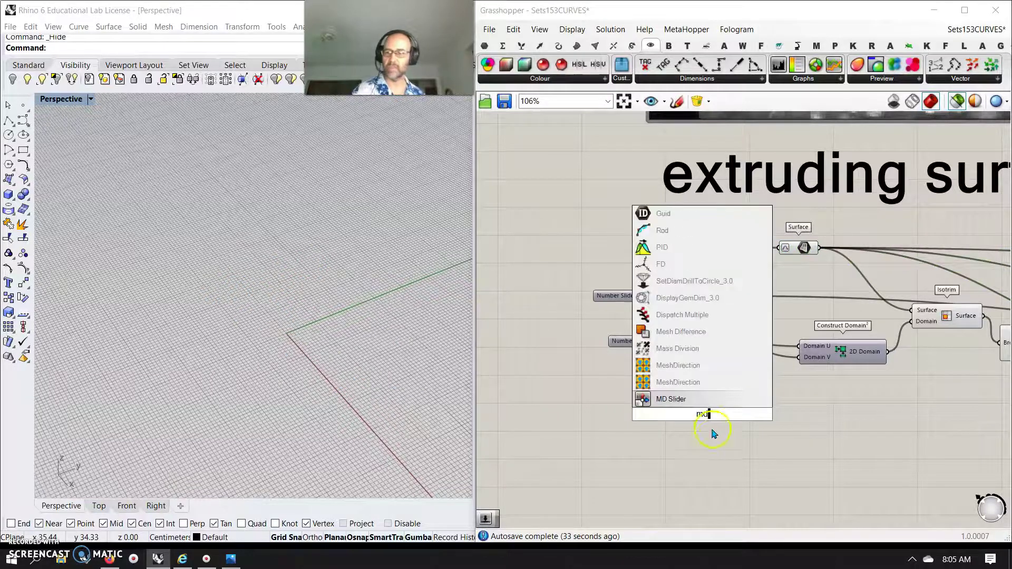
pyautogui.press('Return')
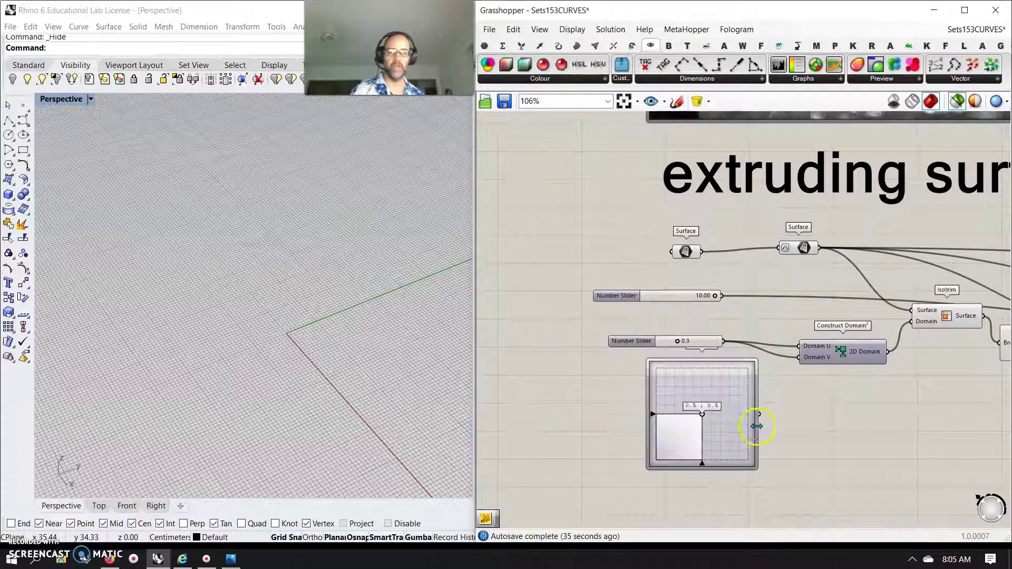
pyautogui.moveTo(759, 413); pyautogui.dragTo(797, 346)
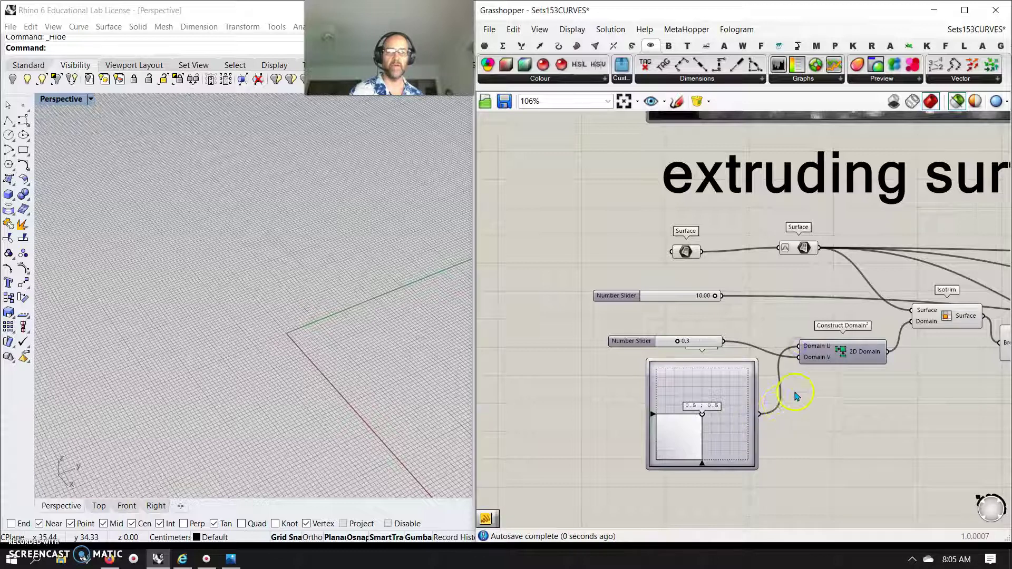
pyautogui.moveTo(765, 415); pyautogui.dragTo(800, 360)
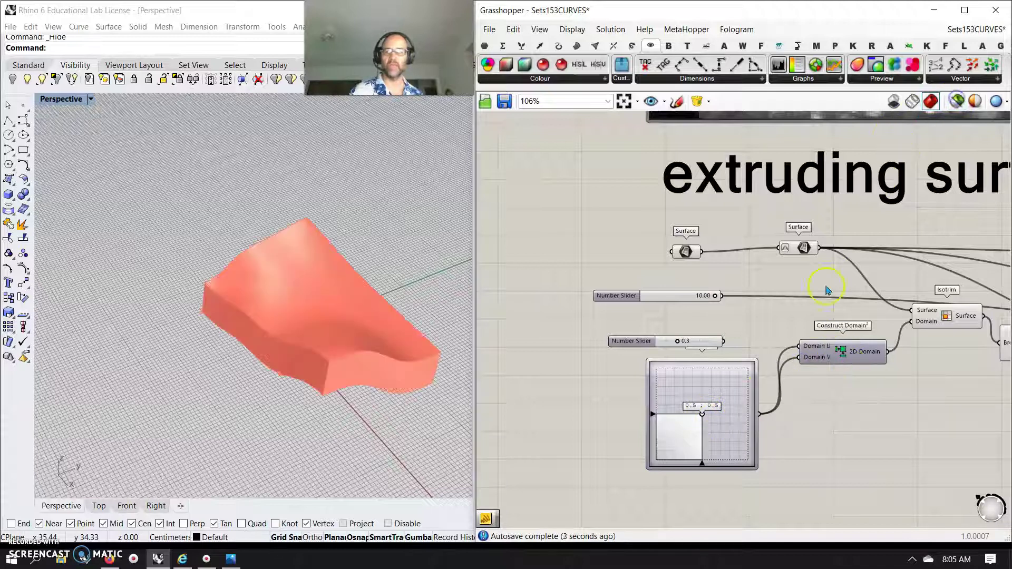
# - Vary the MD Slider's point, including about 0.37 and 0.72, and examine how the extrusion direction responds in Perspective
pyautogui.moveTo(701, 418); pyautogui.dragTo(690, 393)
pyautogui.moveTo(334, 407); pyautogui.dragTo(402, 357, button='right')
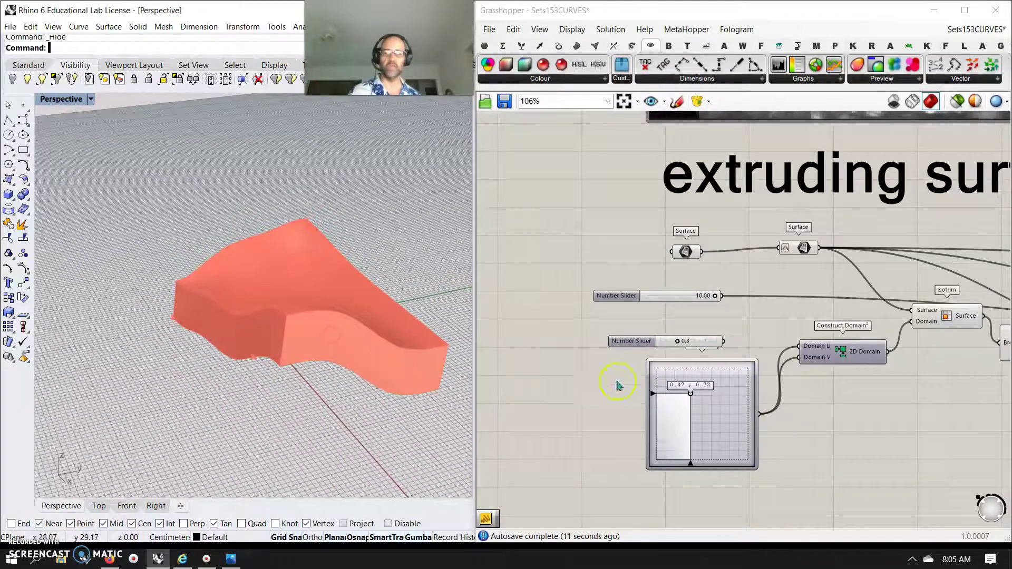
pyautogui.moveTo(692, 402); pyautogui.dragTo(718, 404)
# - Reconnect the Number Slider to Construct Domain²'s Domain U and Domain V inputs and delete the MD Slider
pyautogui.scroll(-3, 719, 405)
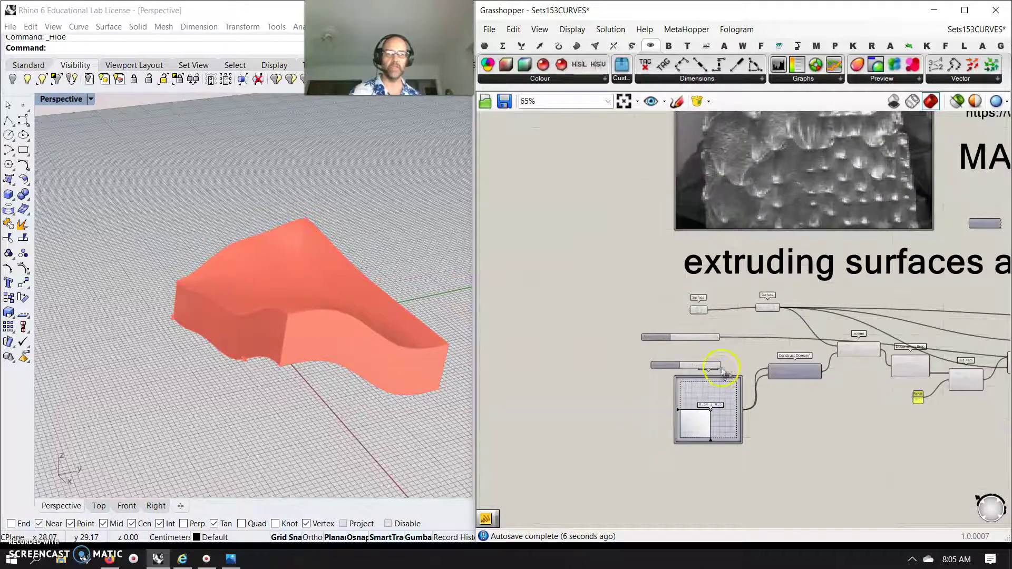
pyautogui.click(729, 432)
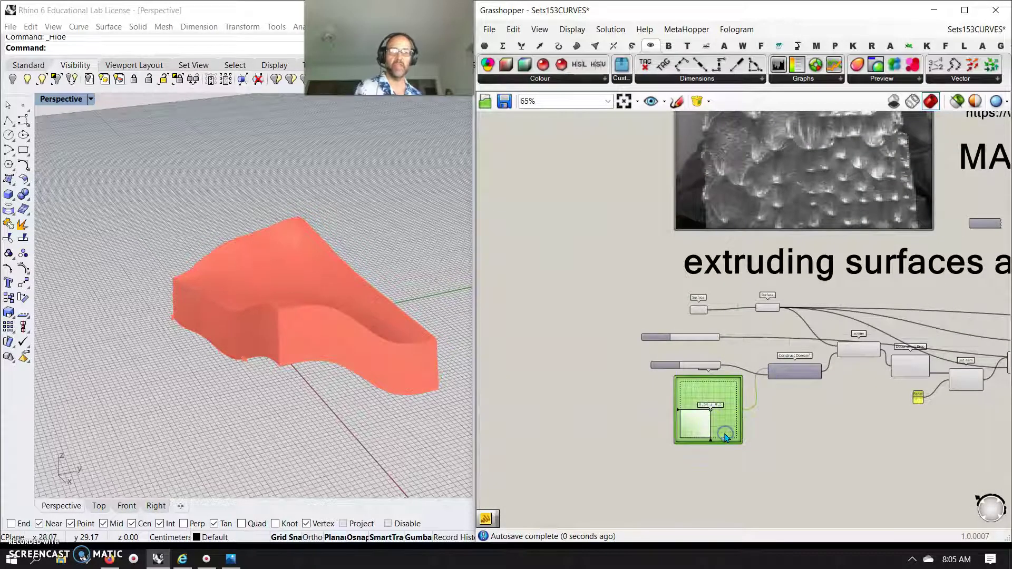
pyautogui.press('Delete')
pyautogui.scroll(-3, 864, 456)
pyautogui.moveTo(898, 500); pyautogui.dragTo(679, 467, button='right')
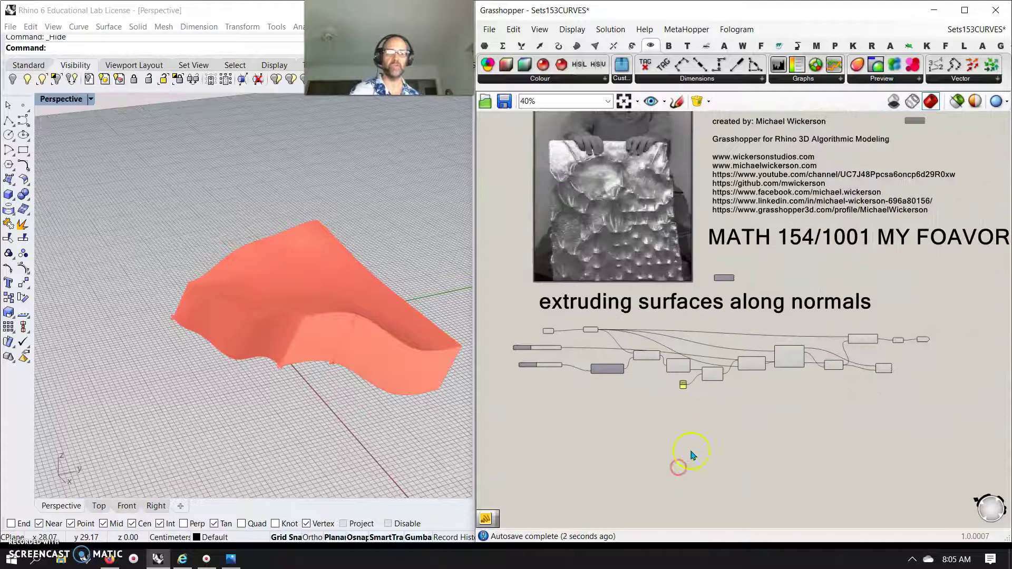
# - Vary the Number Slider feeding Construct Domain² and examine the extruded surface's changing direction in the Perspective view
pyautogui.scroll(2, 796, 409)
pyautogui.scroll(-2, 808, 403)
pyautogui.scroll(1, 729, 432)
pyautogui.scroll(3, 622, 369)
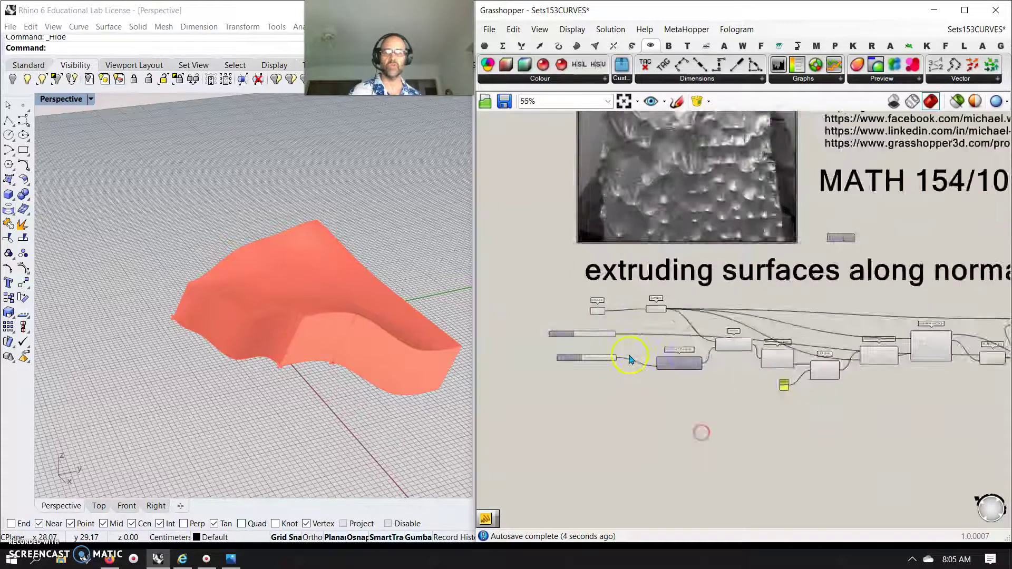
pyautogui.moveTo(572, 357); pyautogui.dragTo(579, 355)
pyautogui.moveTo(389, 356)
pyautogui.mouseDown(button='right')
pyautogui.moveTo(329, 369)
pyautogui.moveTo(355, 348)
pyautogui.moveTo(390, 352)
pyautogui.mouseUp(button='right')
pyautogui.click(595, 357)
pyautogui.moveTo(594, 357); pyautogui.dragTo(669, 358)
pyautogui.moveTo(322, 340); pyautogui.dragTo(339, 361, button='right')
# - Turn off the preview of all components downstream of the reparameterized Surface, leaving only the base surface drawn
pyautogui.scroll(-6, 775, 411)
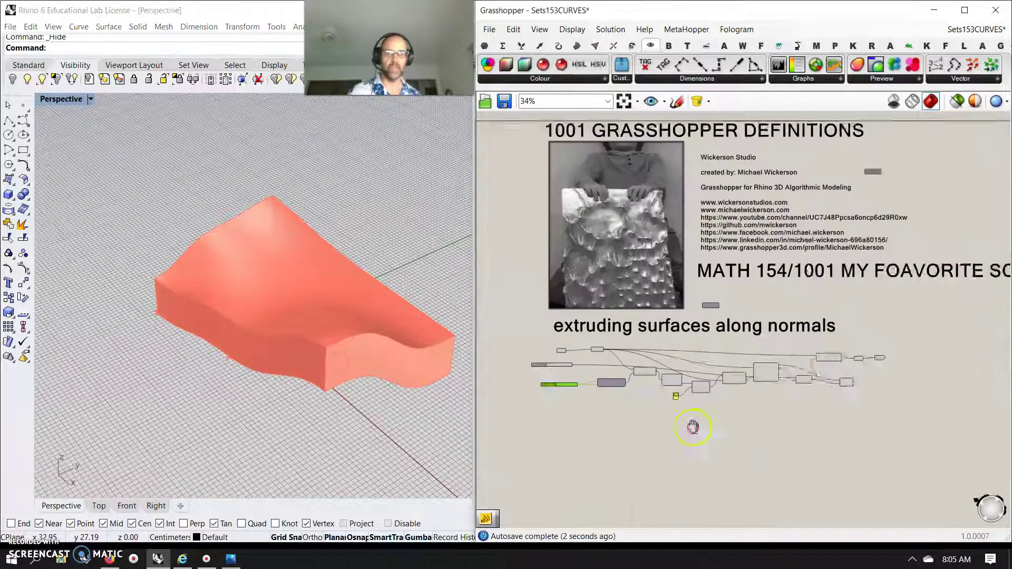
pyautogui.moveTo(822, 412); pyautogui.dragTo(523, 309)
pyautogui.rightClick(574, 358)
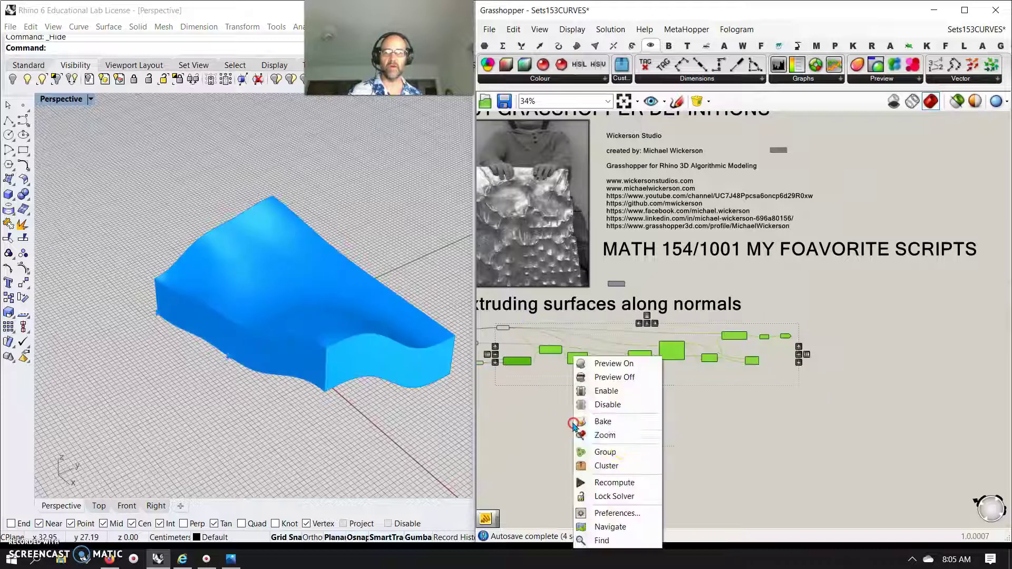
pyautogui.click(609, 390)
# - Add a Divide Surface component below the existing definition and connect the reparameterized Surface to its Surface input
pyautogui.scroll(3, 709, 436)
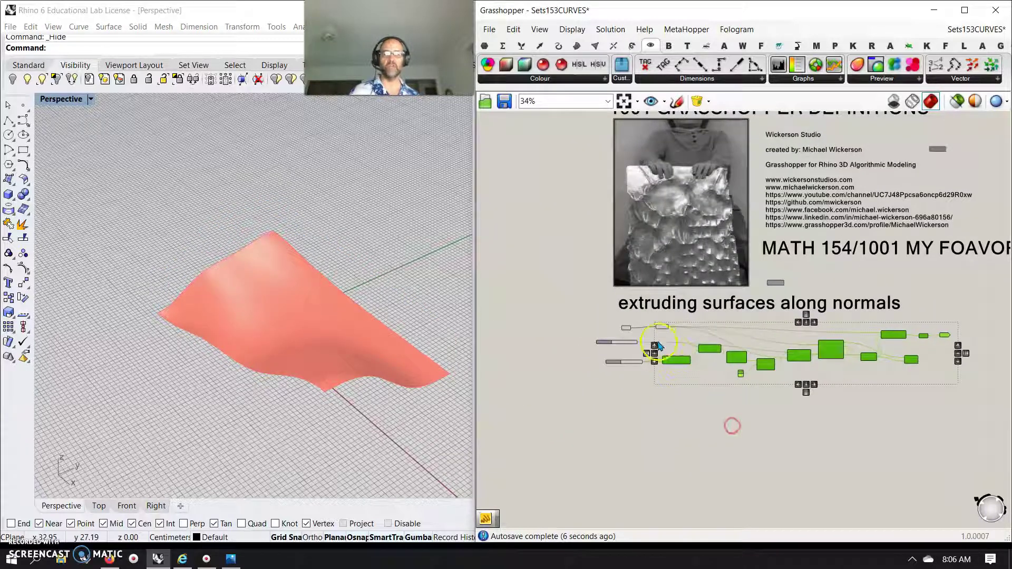
pyautogui.scroll(-3, 685, 441)
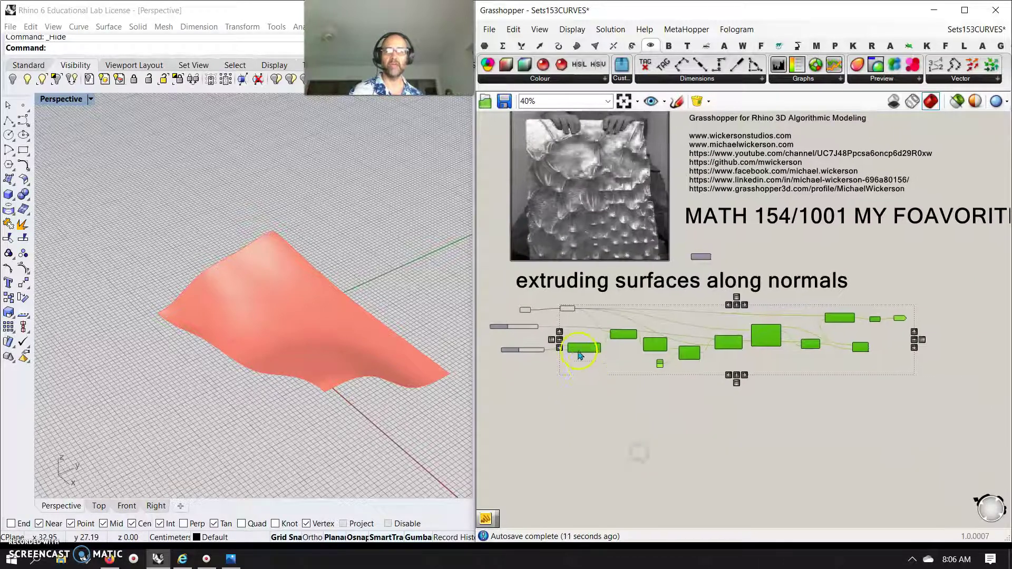
pyautogui.scroll(2, 579, 355)
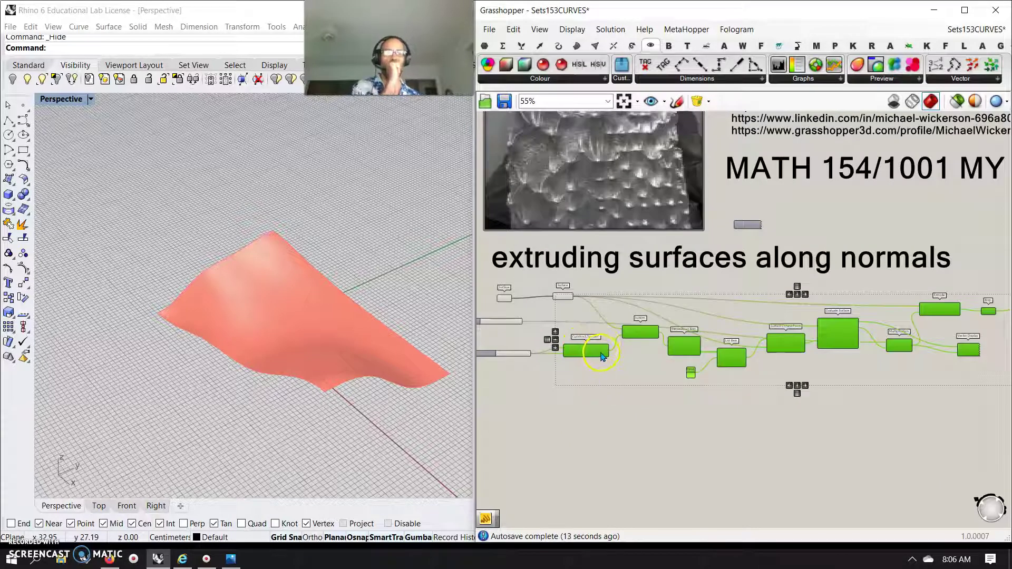
pyautogui.click(576, 45)
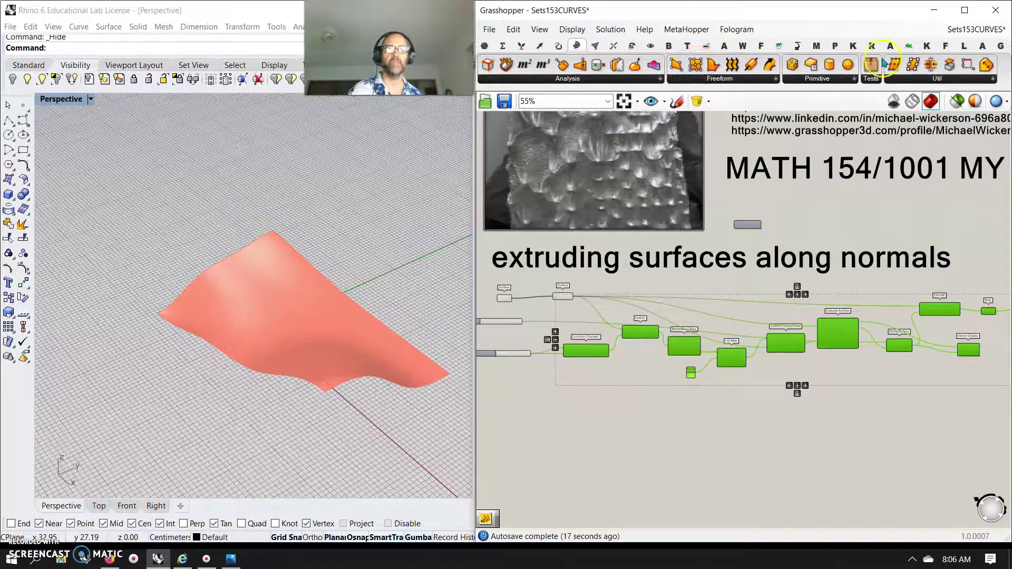
pyautogui.moveTo(893, 64); pyautogui.dragTo(615, 440)
pyautogui.moveTo(631, 405); pyautogui.dragTo(632, 401)
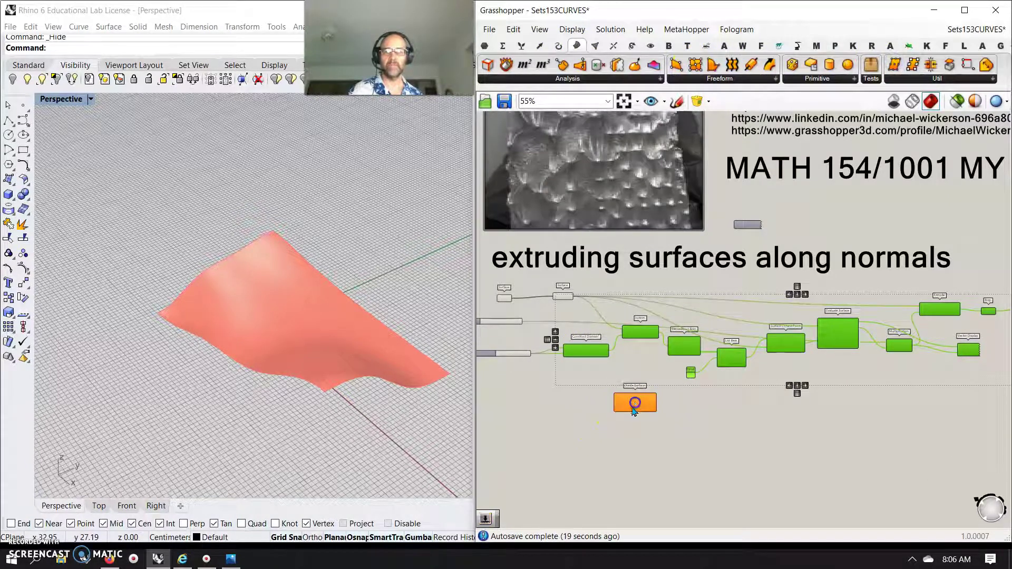
pyautogui.scroll(5, 583, 361)
pyautogui.moveTo(561, 216); pyautogui.dragTo(747, 459)
pyautogui.moveTo(690, 478); pyautogui.dragTo(751, 467, button='right')
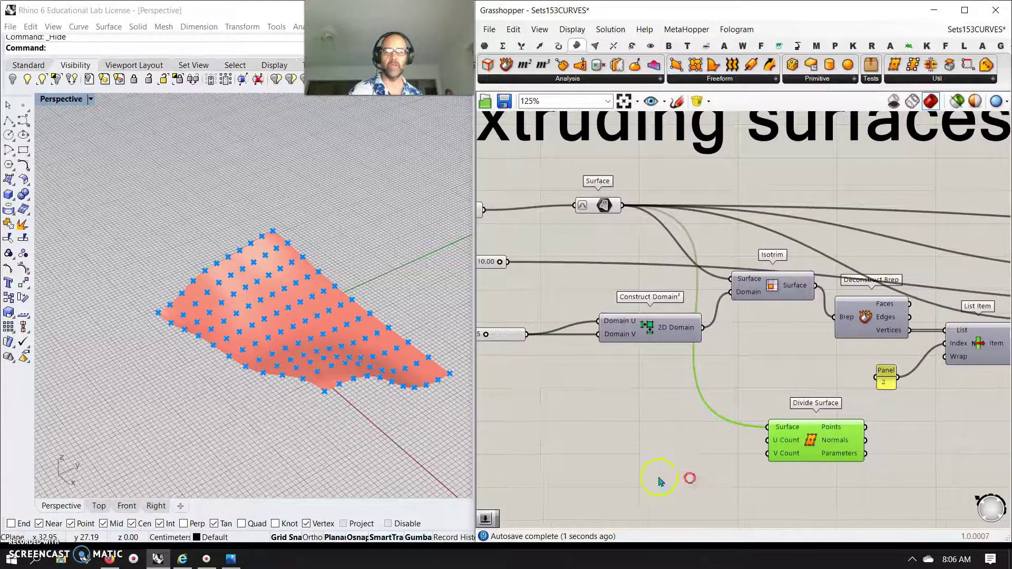
# - Add a Number Slider set to 12 and connect it to both U Count and V Count of Divide Surface
pyautogui.doubleClick(618, 457)
pyautogui.write('12')
pyautogui.press('Return')
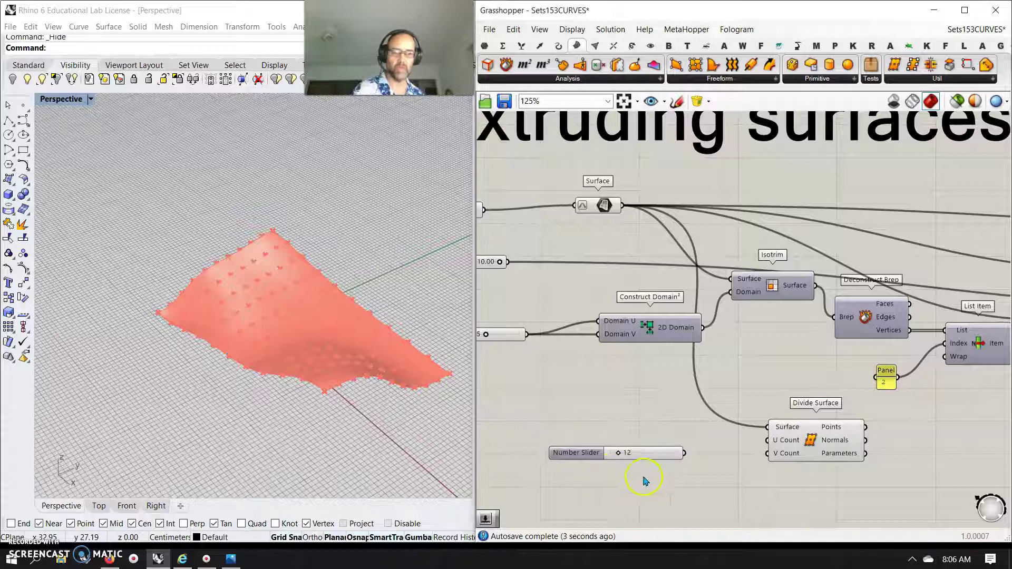
pyautogui.moveTo(685, 453); pyautogui.dragTo(769, 455)
pyautogui.moveTo(827, 445); pyautogui.dragTo(800, 458)
# - Add an Amplitude vector component beside Divide Surface
pyautogui.moveTo(792, 493); pyautogui.dragTo(670, 476, button='right')
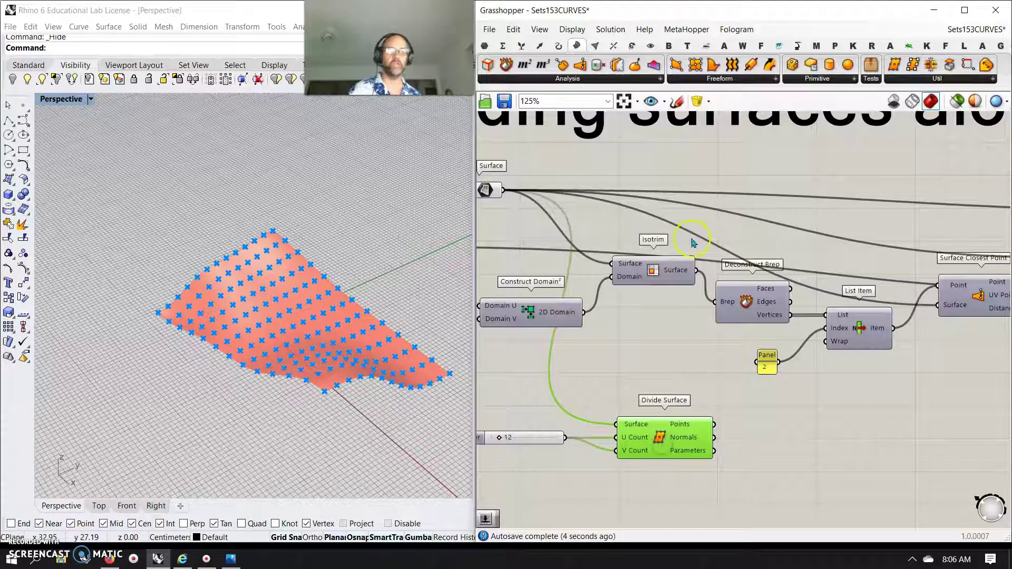
pyautogui.click(537, 47)
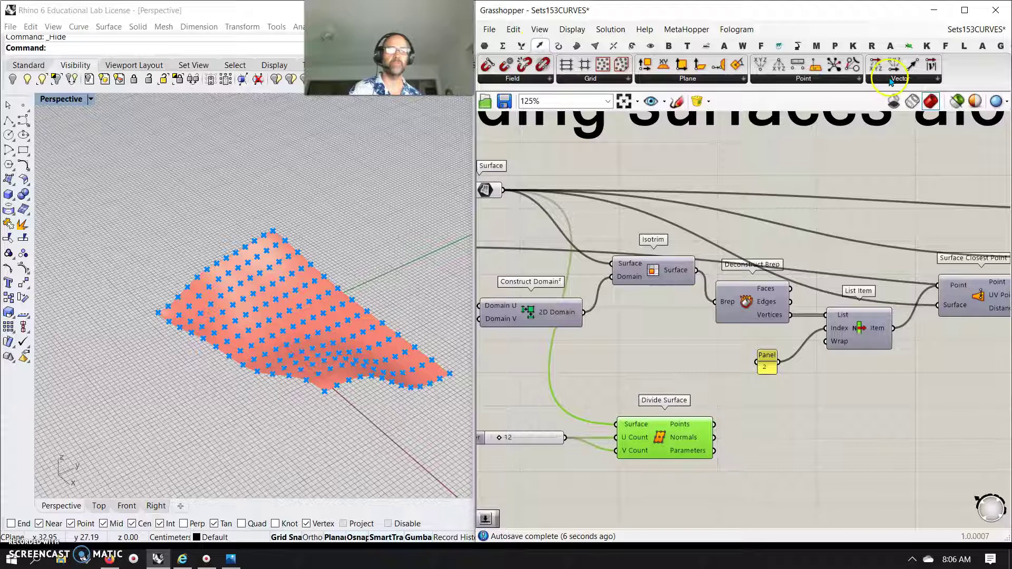
pyautogui.click(896, 78)
pyautogui.moveTo(898, 234); pyautogui.dragTo(795, 466)
# - Feed Amplitude with a new Number Slider set to 10.00 and connect Divide Surface's Normals to its Vector input
pyautogui.doubleClick(649, 494)
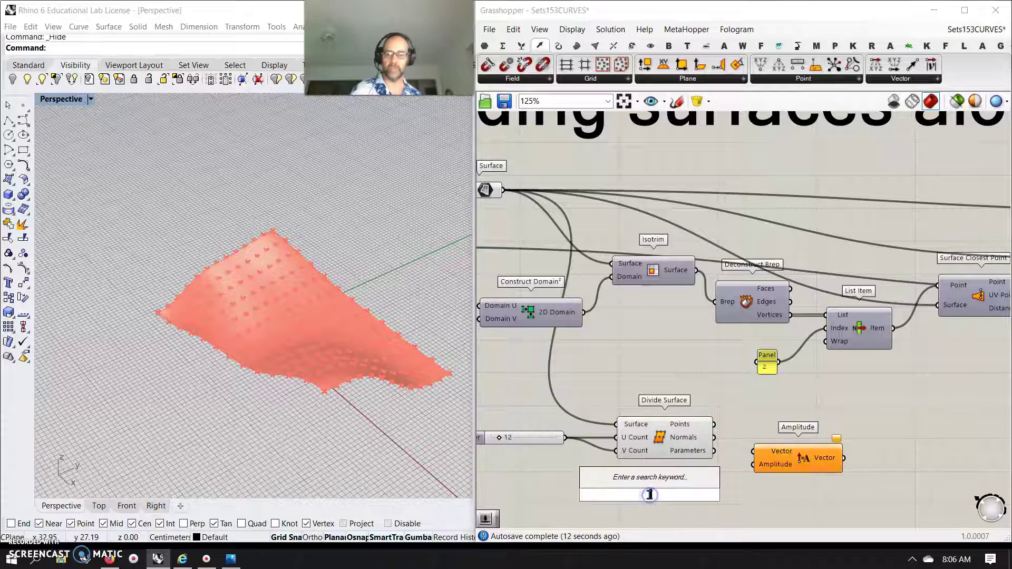
pyautogui.write('2.00')
pyautogui.press('Return')
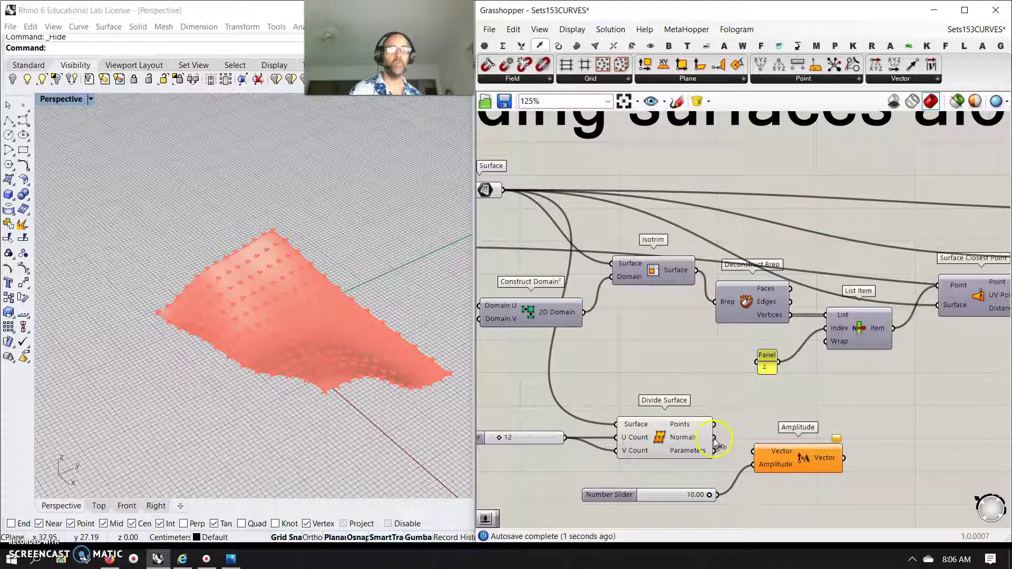
pyautogui.moveTo(753, 457); pyautogui.dragTo(794, 460)
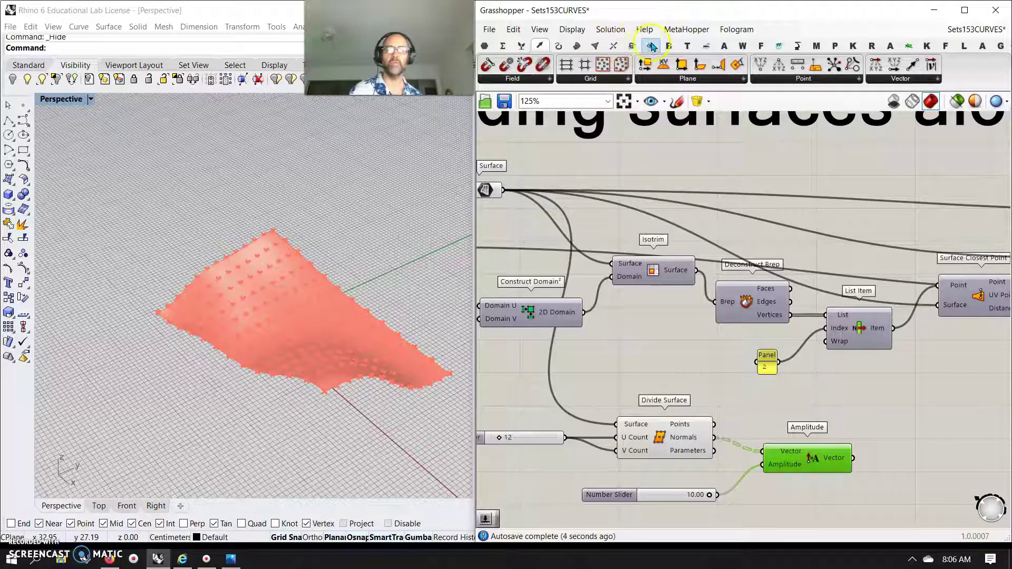
# - Add a Move component, connecting Divide Surface's Points to Geometry and Amplitude's Vector to Motion
pyautogui.click(631, 47)
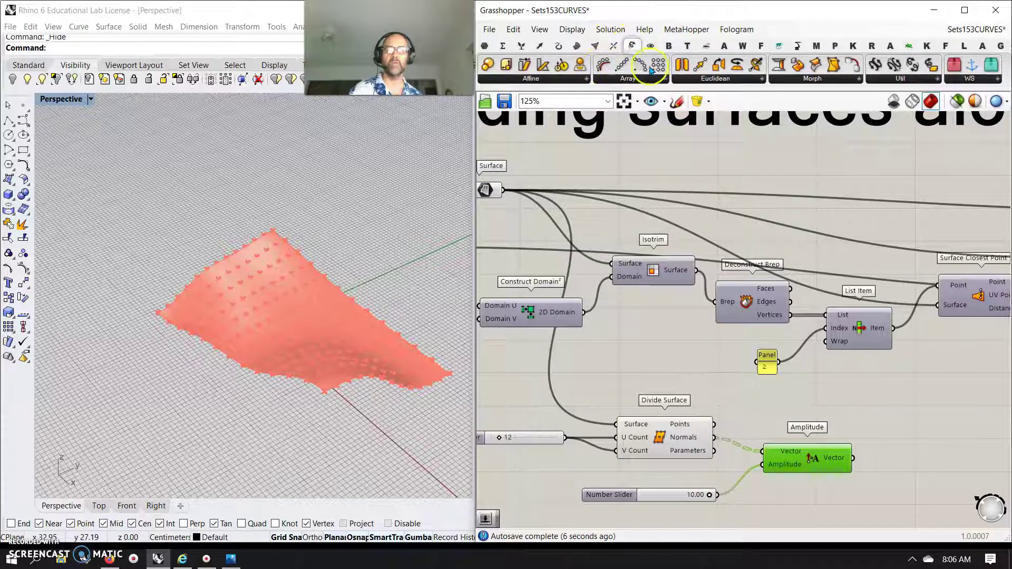
pyautogui.moveTo(700, 65); pyautogui.dragTo(899, 412)
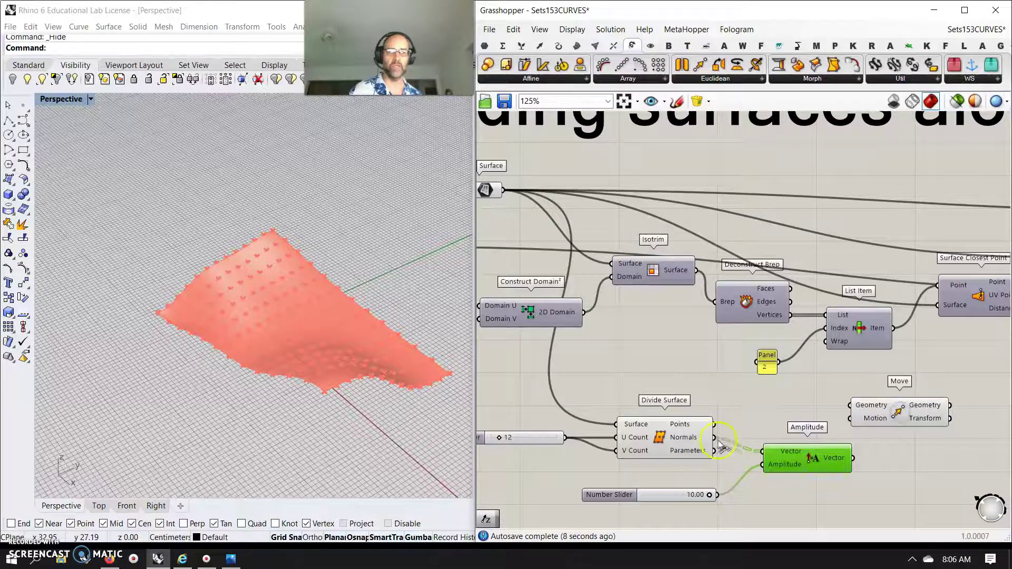
pyautogui.moveTo(857, 466); pyautogui.dragTo(852, 430)
pyautogui.moveTo(714, 424); pyautogui.dragTo(849, 405)
pyautogui.moveTo(920, 468); pyautogui.dragTo(779, 442, button='right')
pyautogui.moveTo(771, 397); pyautogui.dragTo(791, 407)
# - Add Surface From Points after Move, connecting Move's Geometry to Points and the 12 Number Slider to U Count
pyautogui.moveTo(823, 466); pyautogui.dragTo(710, 460, button='right')
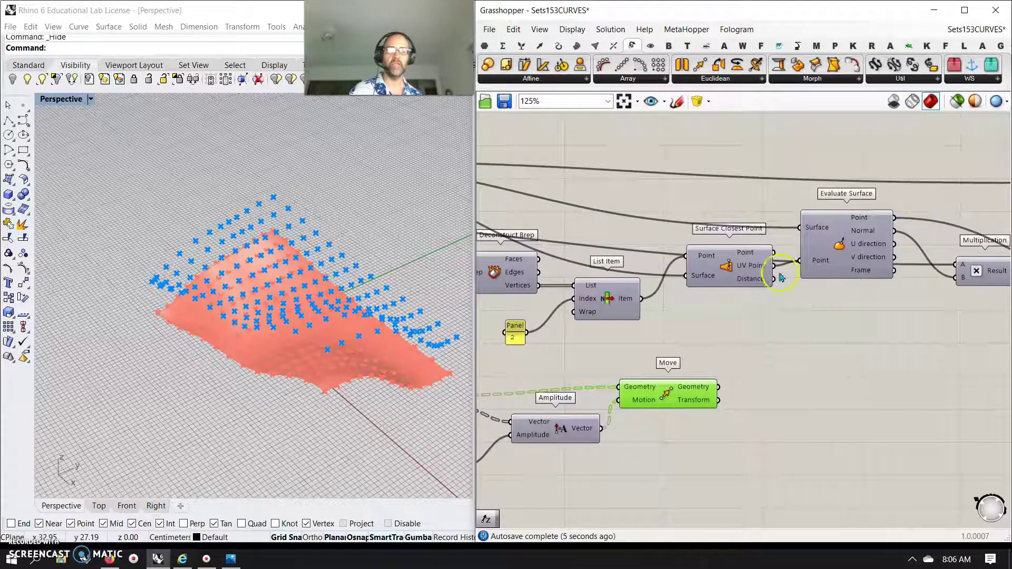
pyautogui.click(577, 45)
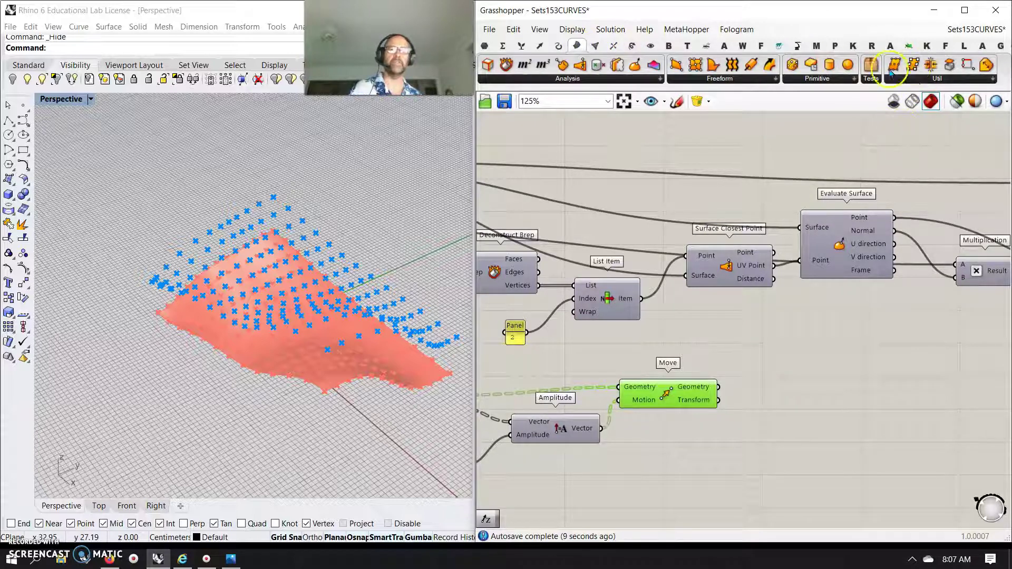
pyautogui.moveTo(695, 64); pyautogui.dragTo(789, 420)
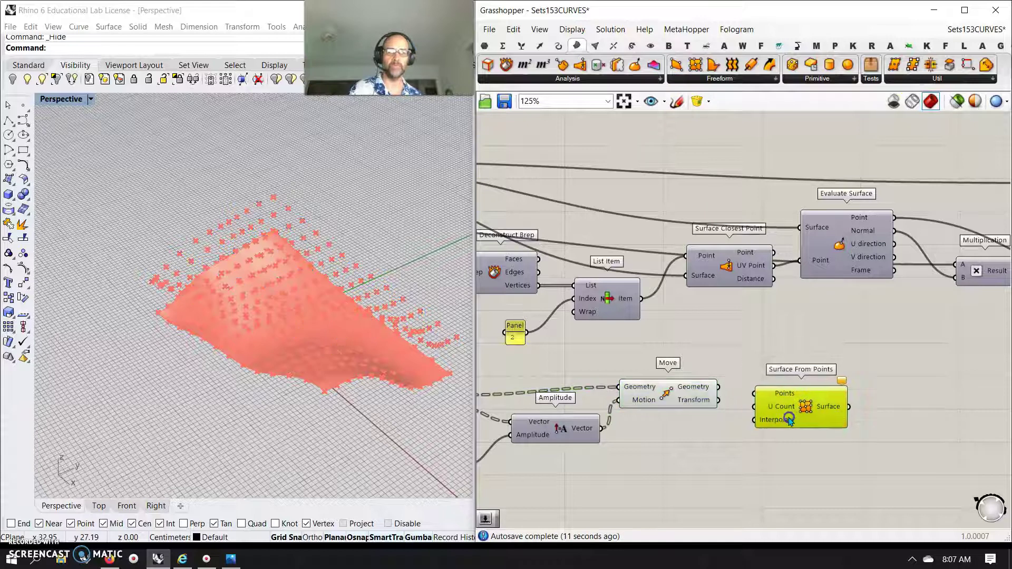
pyautogui.moveTo(721, 391); pyautogui.dragTo(813, 403)
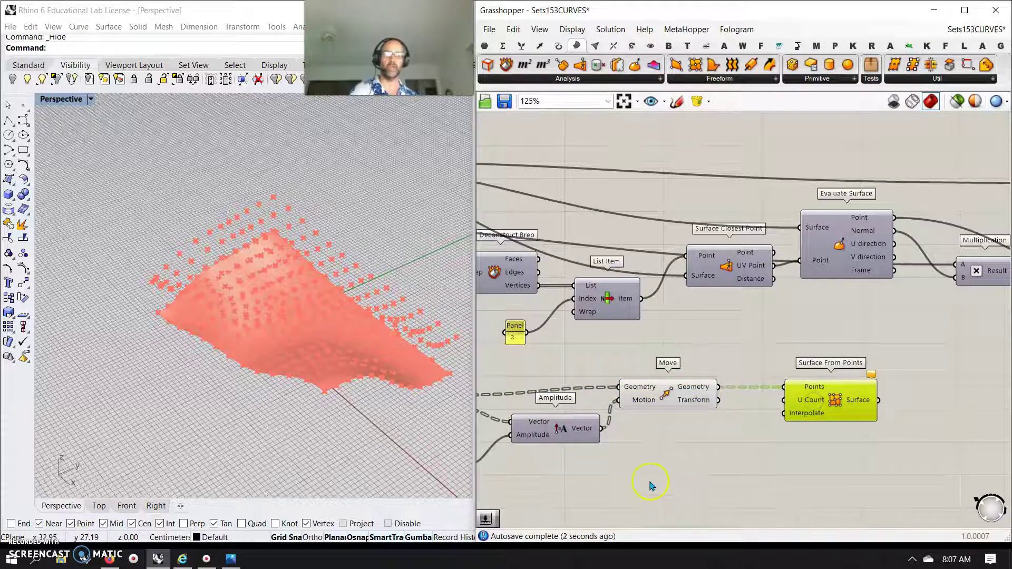
pyautogui.scroll(-5, 652, 484)
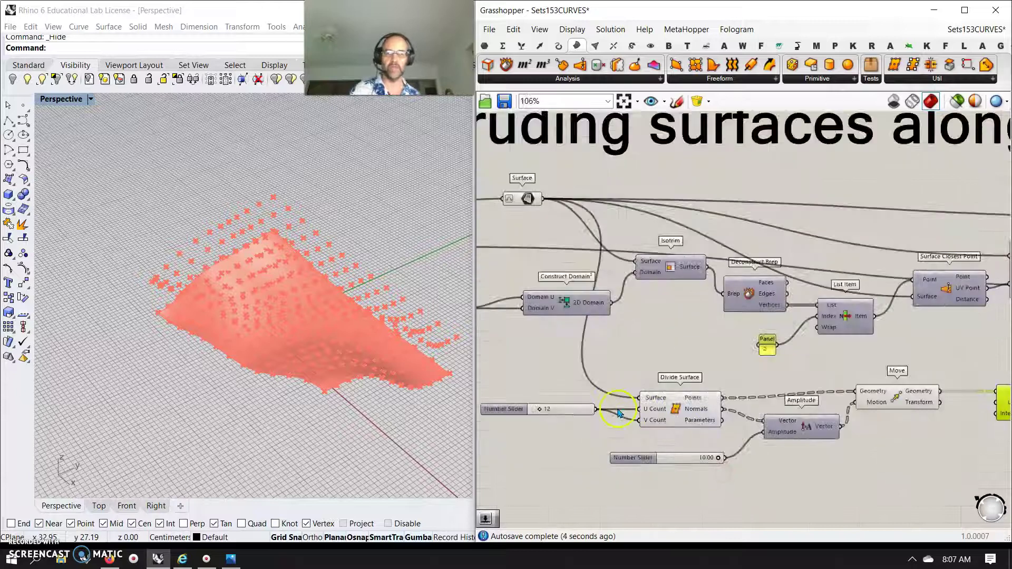
pyautogui.moveTo(596, 410); pyautogui.dragTo(920, 422)
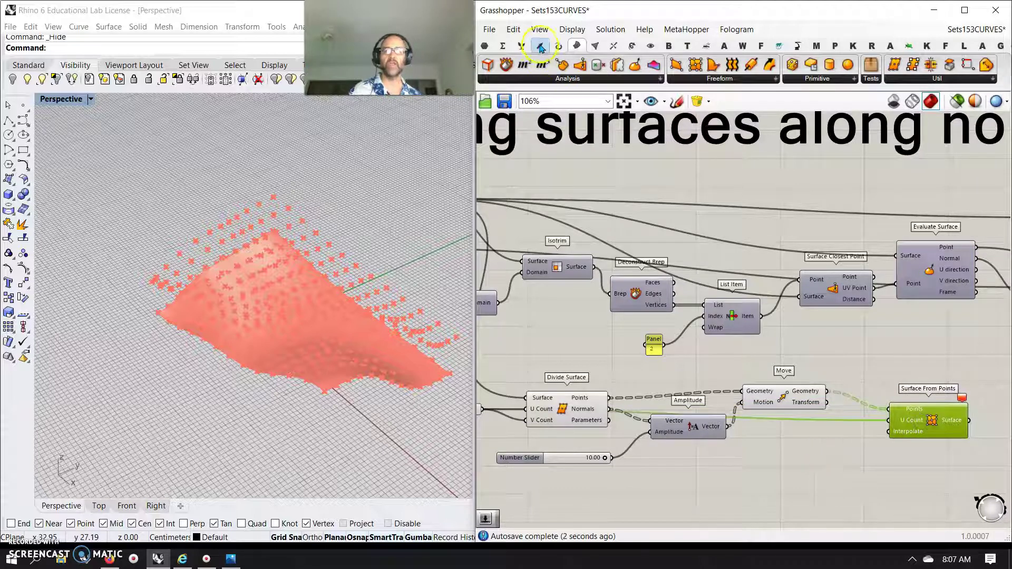
# - Add an Addition component beside Surface From Points
pyautogui.click(503, 47)
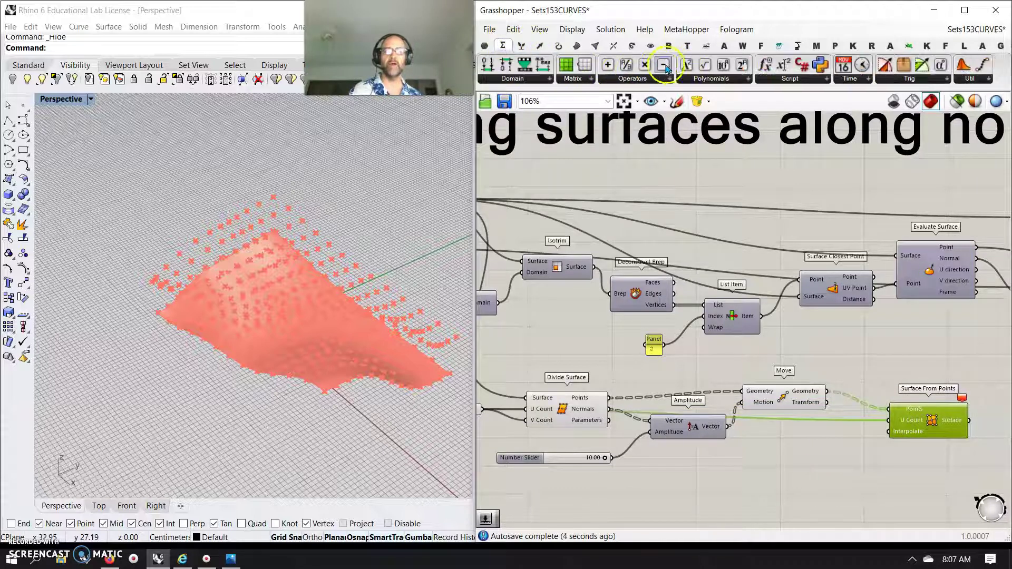
pyautogui.click(647, 79)
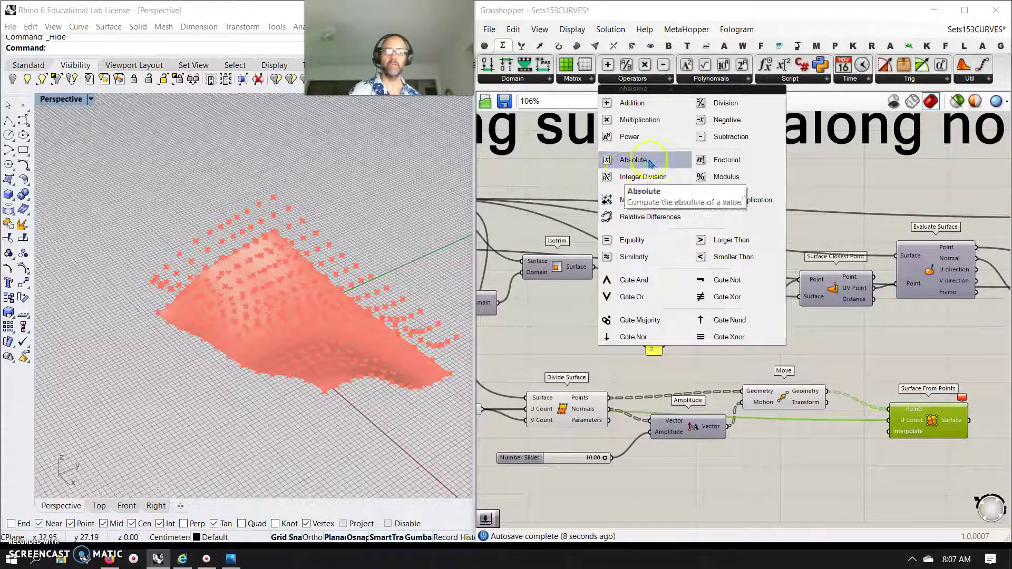
pyautogui.click(633, 118)
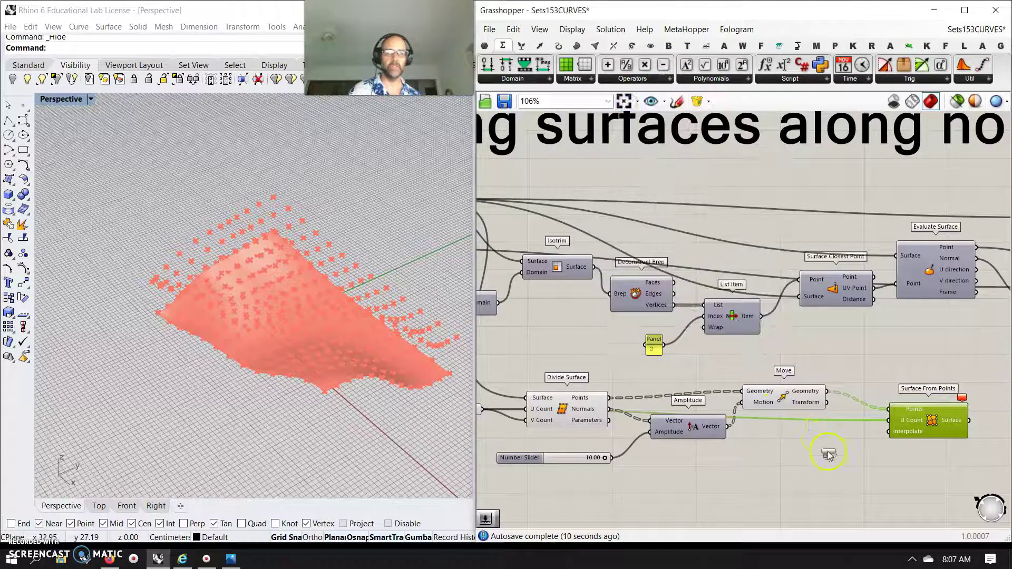
pyautogui.click(827, 454)
# - Add a panel holding 1, sum it with the 12 Number Slider in Addition, and connect Result to Surface From Points' U Count
pyautogui.doubleClick(743, 489)
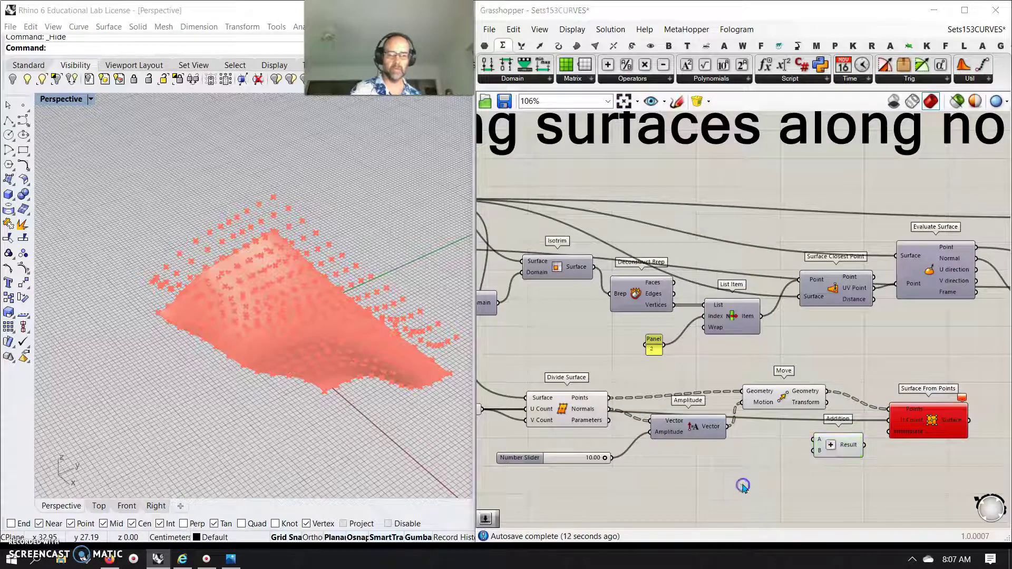
pyautogui.write('"1')
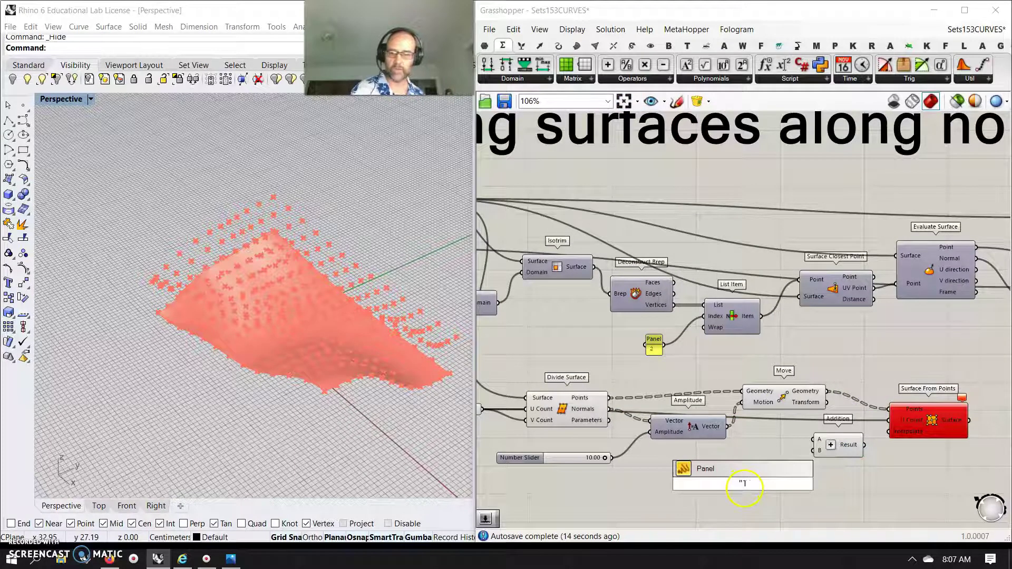
pyautogui.press('Return')
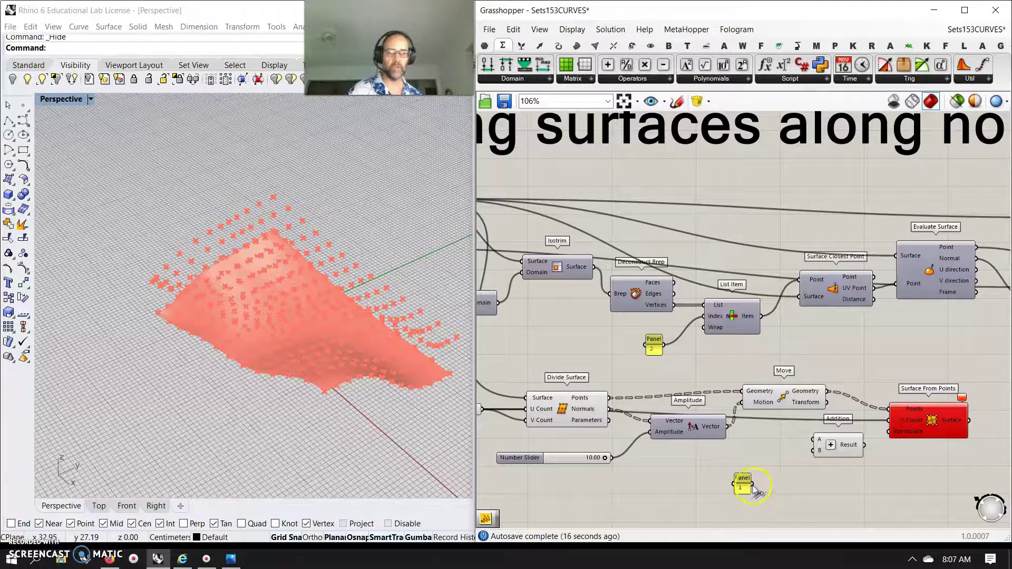
pyautogui.keyDown('ctrl'); pyautogui.keyDown('shift'); pyautogui.moveTo(887, 420); pyautogui.dragTo(812, 439); pyautogui.keyUp('shift'); pyautogui.keyUp('ctrl')
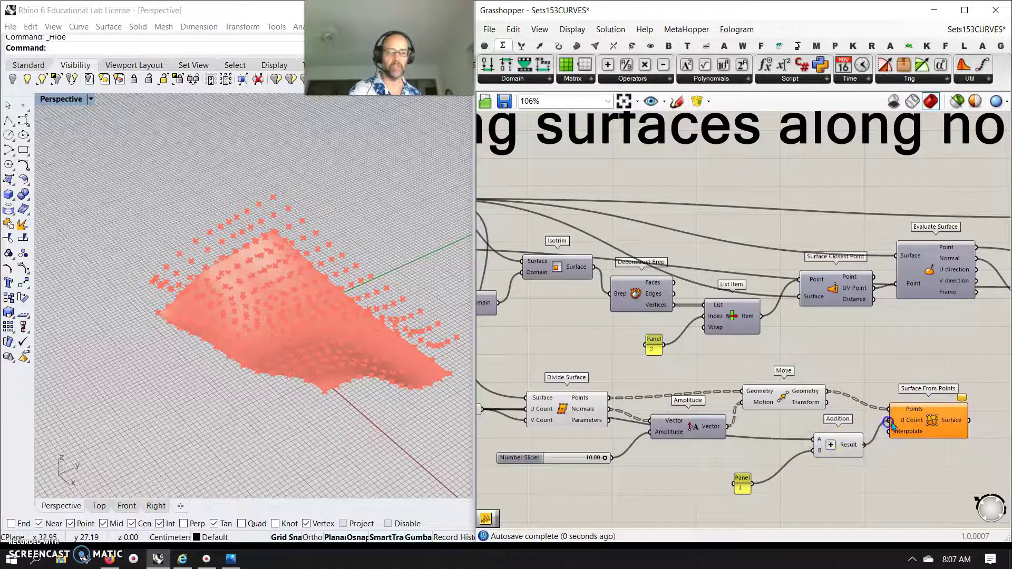
pyautogui.click(929, 421)
# - Flatten the Geometry output of the Move component that feeds Surface From Points
pyautogui.moveTo(923, 435)
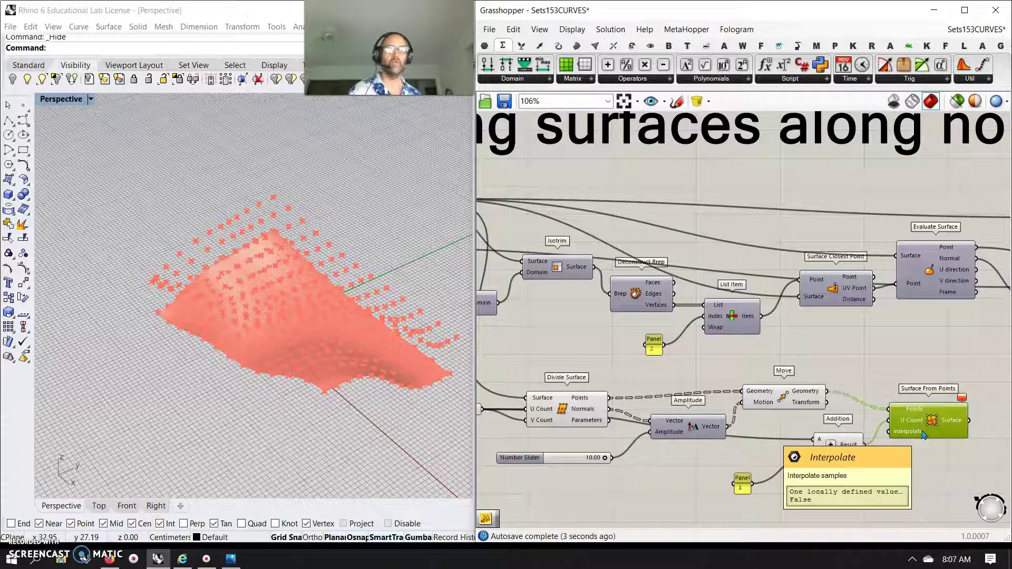
pyautogui.moveTo(688, 463); pyautogui.dragTo(727, 461, button='right')
pyautogui.click(841, 376)
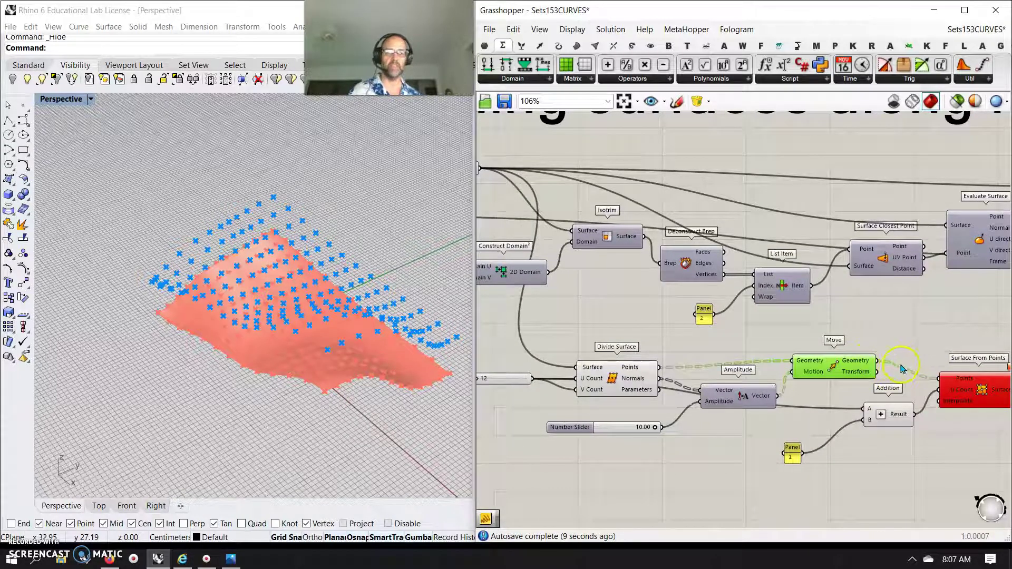
pyautogui.moveTo(936, 454); pyautogui.dragTo(778, 440, button='right')
pyautogui.click(845, 366)
pyautogui.moveTo(846, 367); pyautogui.dragTo(838, 362)
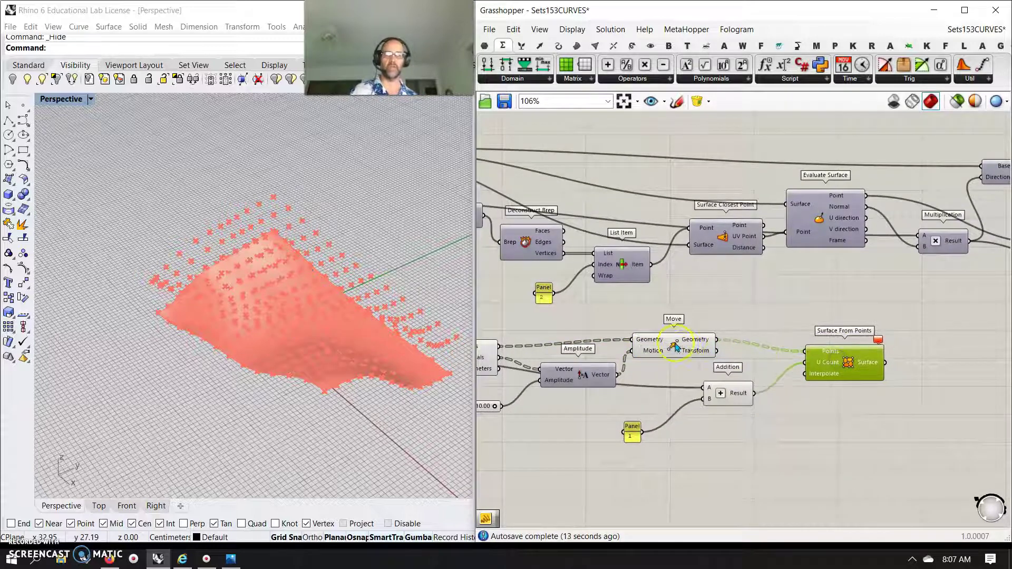
pyautogui.rightClick(695, 340)
pyautogui.click(720, 420)
pyautogui.moveTo(843, 363); pyautogui.dragTo(833, 369)
pyautogui.moveTo(835, 439); pyautogui.dragTo(716, 437, button='right')
pyautogui.moveTo(729, 380); pyautogui.dragTo(719, 381)
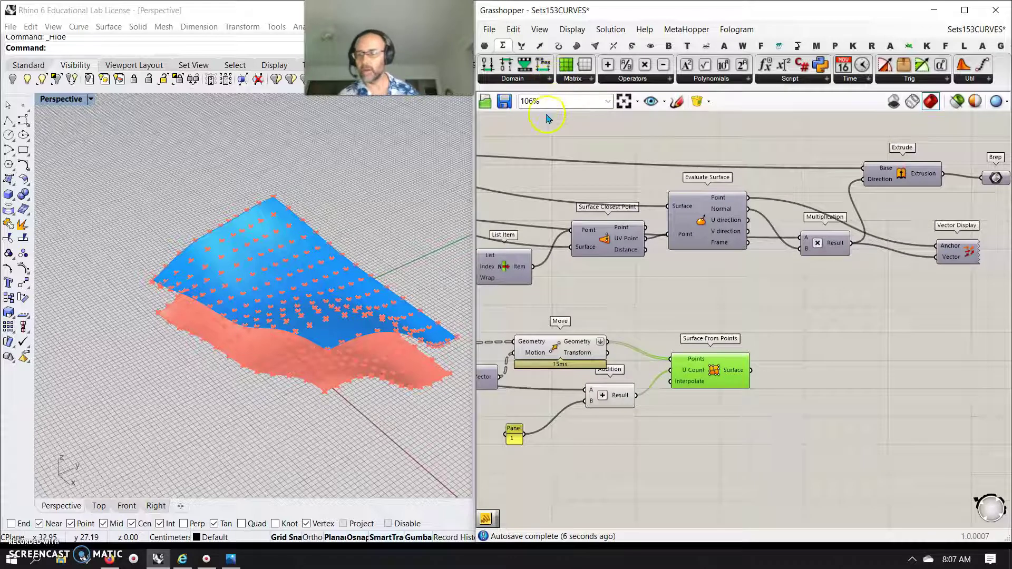
# - Add two Deconstruct Brep components, feeding one from Surface From Points and the other from the original Surface parameter
pyautogui.click(583, 48)
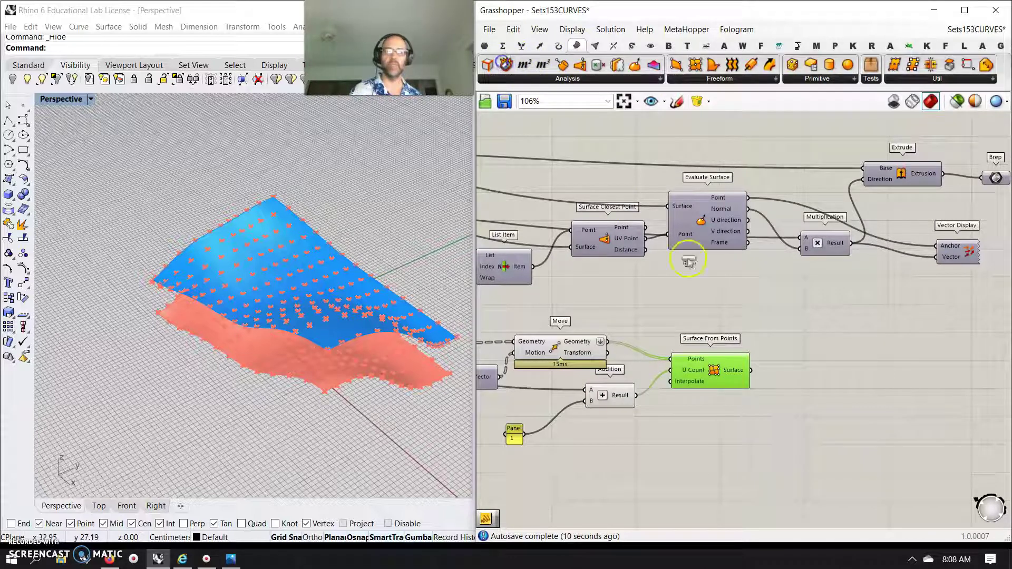
pyautogui.moveTo(821, 339); pyautogui.dragTo(798, 394)
pyautogui.moveTo(702, 444); pyautogui.dragTo(780, 467, button='right')
pyautogui.scroll(-4, 758, 463)
pyautogui.scroll(3, 661, 454)
pyautogui.moveTo(661, 453); pyautogui.dragTo(752, 467, button='right')
pyautogui.moveTo(607, 437); pyautogui.dragTo(623, 407, button='right')
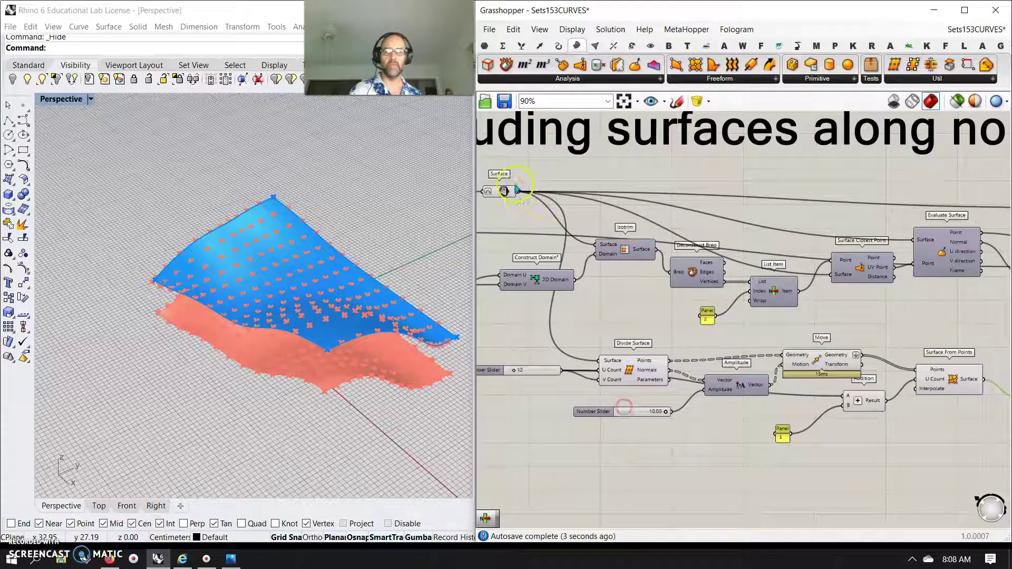
pyautogui.moveTo(585, 224); pyautogui.dragTo(743, 351)
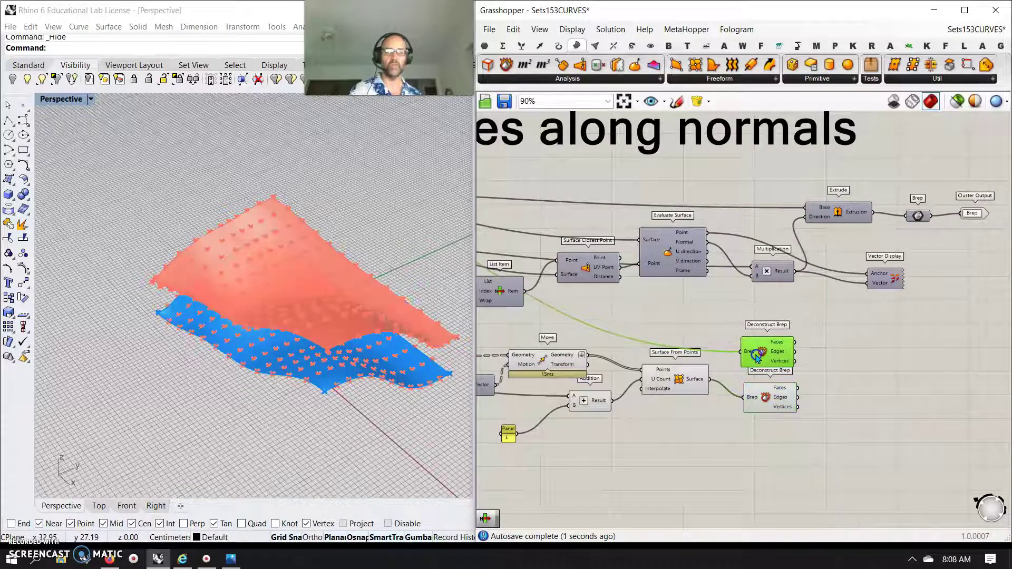
pyautogui.click(768, 398)
pyautogui.moveTo(768, 399); pyautogui.dragTo(766, 409)
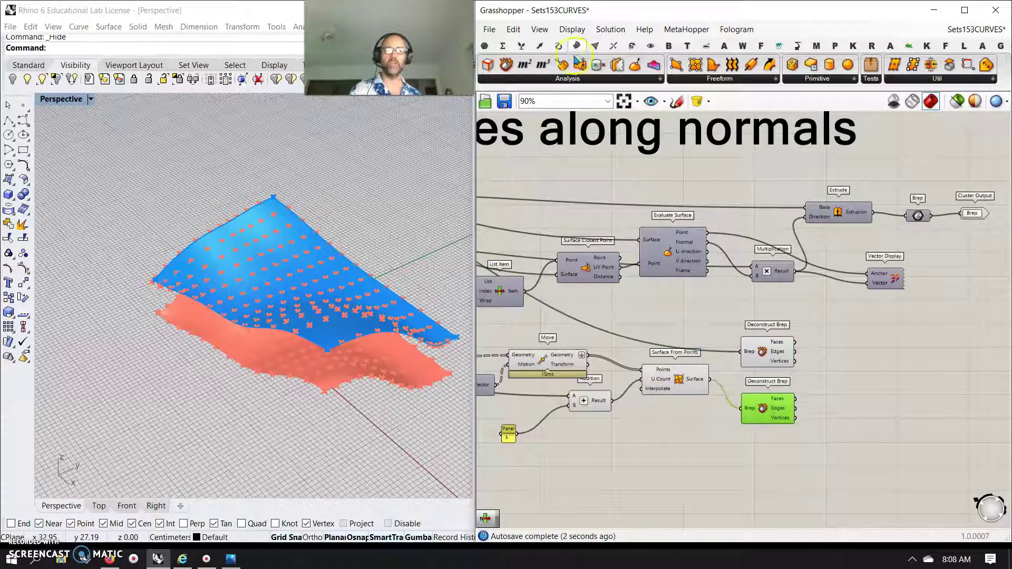
# - Add a Loft component and connect the Edges outputs of both Deconstruct Breps to its Curves input
pyautogui.moveTo(781, 196); pyautogui.dragTo(835, 391)
pyautogui.click(857, 390)
pyautogui.moveTo(408, 396); pyautogui.dragTo(416, 360, button='right')
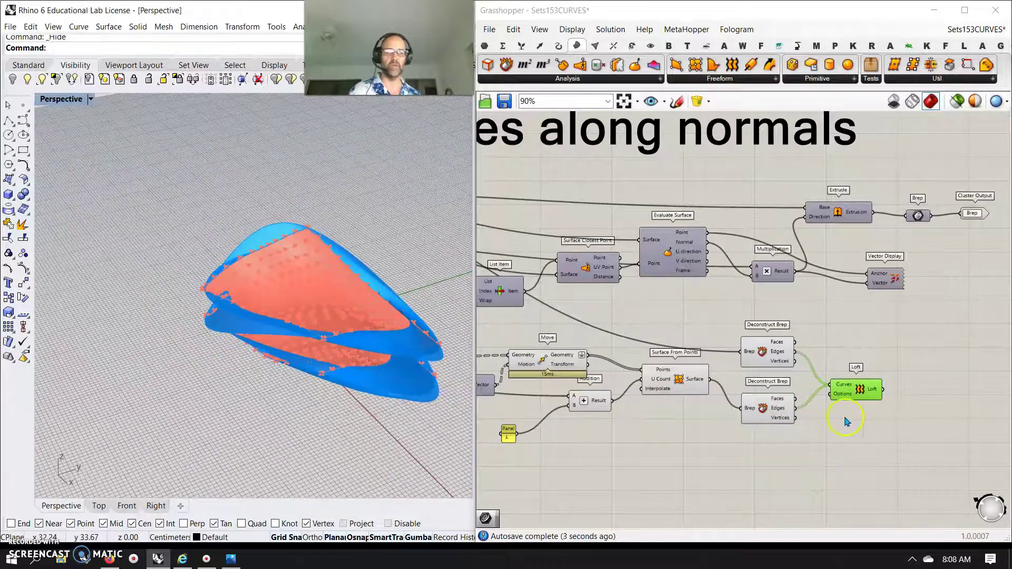
pyautogui.scroll(2, 846, 422)
pyautogui.moveTo(860, 374); pyautogui.dragTo(863, 377)
pyautogui.moveTo(870, 424); pyautogui.dragTo(676, 403, button='right')
# - Duplicate the Loft component three times and stack the four Lofts in a column
pyautogui.moveTo(687, 361); pyautogui.dragTo(782, 435)
pyautogui.hotkey('ctrl', 'c')
pyautogui.hotkey('ctrl', 'v')
pyautogui.hotkey('ctrl', 'v')
pyautogui.hotkey('ctrl', 'v')
pyautogui.moveTo(791, 304); pyautogui.dragTo(779, 347)
# - Add a List Item component and extend it to four outputs, i, +1, +2 and +3
pyautogui.click(521, 46)
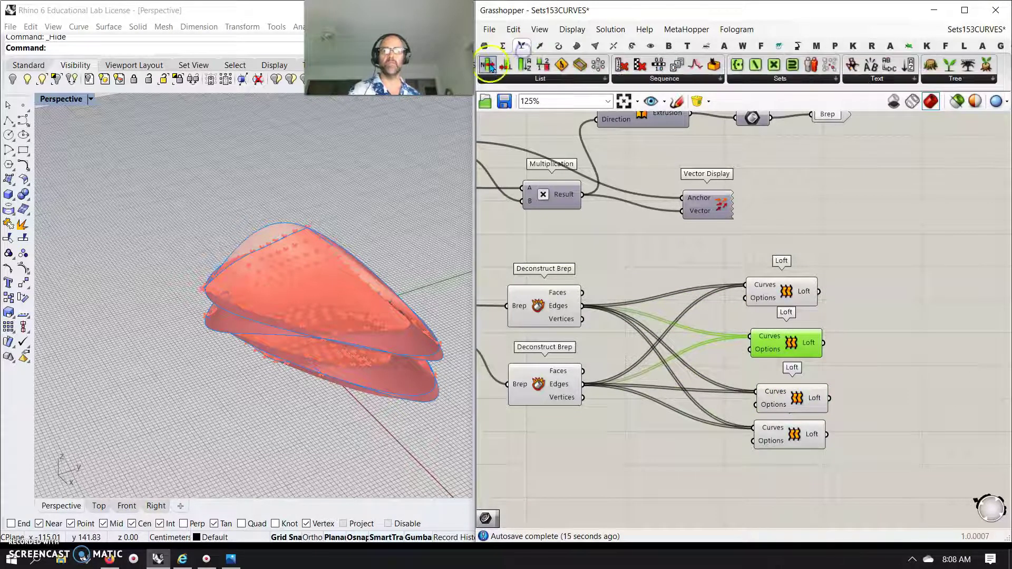
pyautogui.moveTo(589, 247); pyautogui.dragTo(643, 273)
pyautogui.scroll(5, 670, 267)
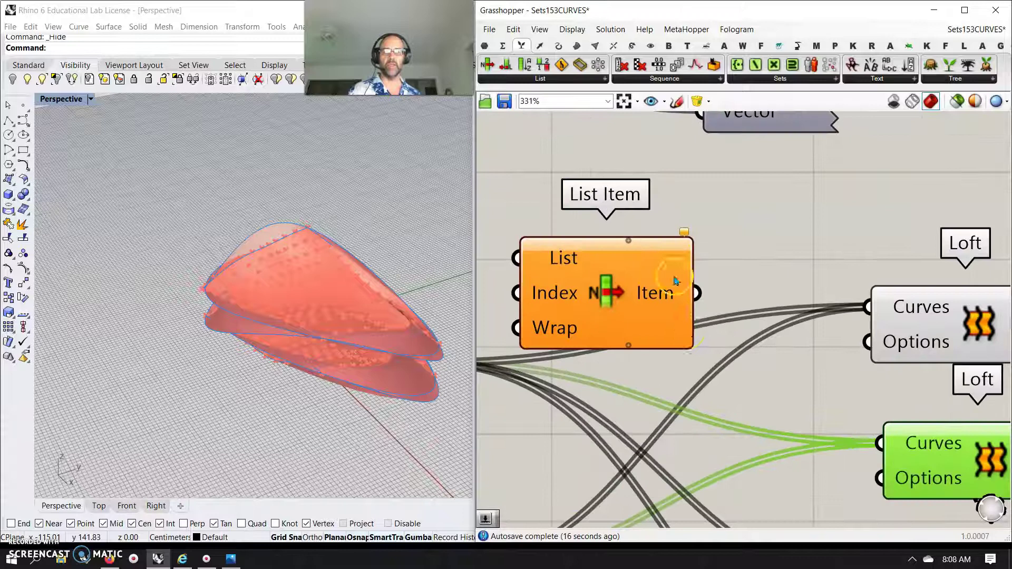
pyautogui.click(628, 346)
pyautogui.click(628, 345)
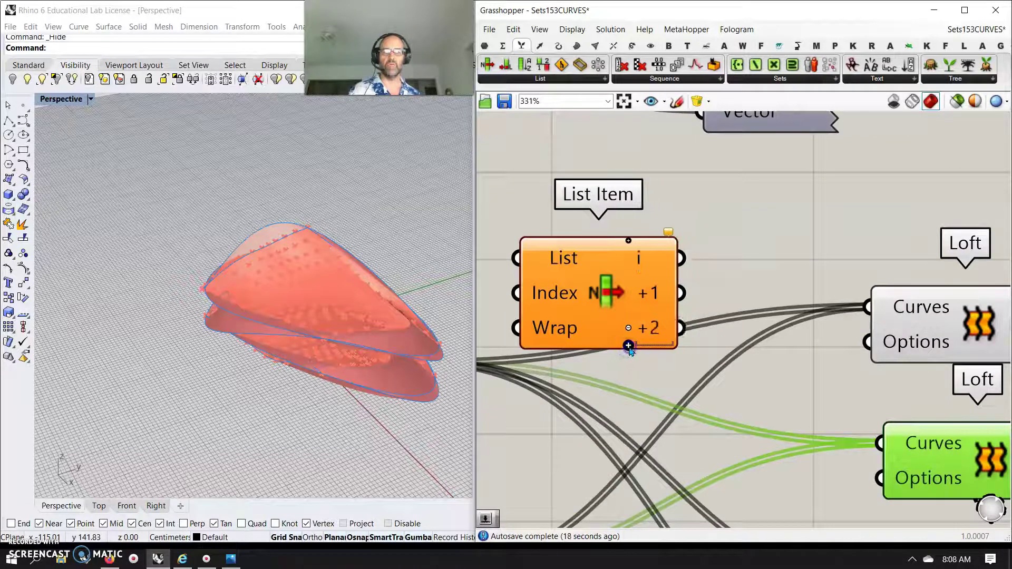
pyautogui.click(629, 352)
pyautogui.scroll(-2, 627, 348)
# - Duplicate List Item and connect each Deconstruct Brep's Edges to the List input of its own List Item
pyautogui.click(625, 346)
pyautogui.moveTo(626, 345); pyautogui.dragTo(630, 493)
pyautogui.hotkey('ctrl', 'c')
pyautogui.hotkey('ctrl', 'v')
pyautogui.moveTo(625, 503); pyautogui.dragTo(688, 363, button='right')
pyautogui.moveTo(556, 386); pyautogui.dragTo(631, 315)
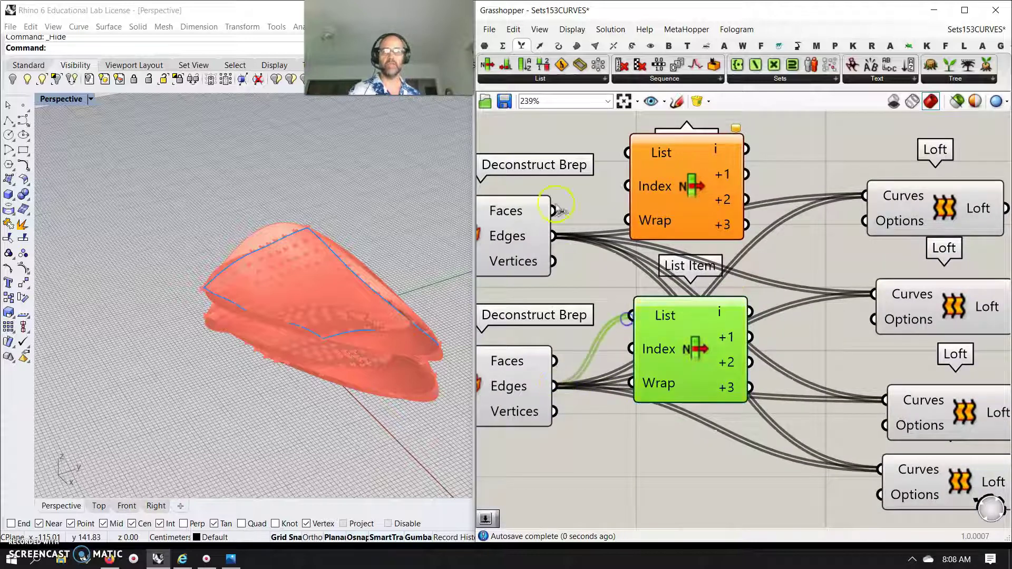
pyautogui.moveTo(552, 236); pyautogui.dragTo(627, 152)
pyautogui.moveTo(689, 186); pyautogui.dragTo(704, 213)
pyautogui.moveTo(696, 348); pyautogui.dragTo(728, 418)
pyautogui.moveTo(736, 196); pyautogui.dragTo(752, 216)
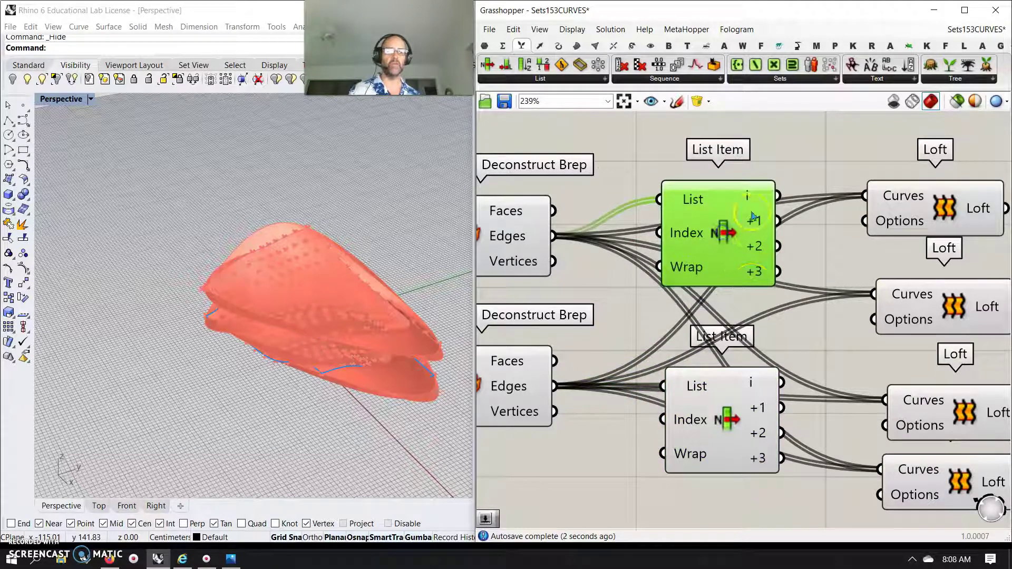
# - Connect the matching i, +1, +2 and +3 outputs of both List Items to the Curves inputs of the four Lofts
pyautogui.moveTo(827, 336); pyautogui.dragTo(749, 316, button='right')
pyautogui.moveTo(700, 177); pyautogui.dragTo(783, 180)
pyautogui.moveTo(704, 362); pyautogui.dragTo(794, 184)
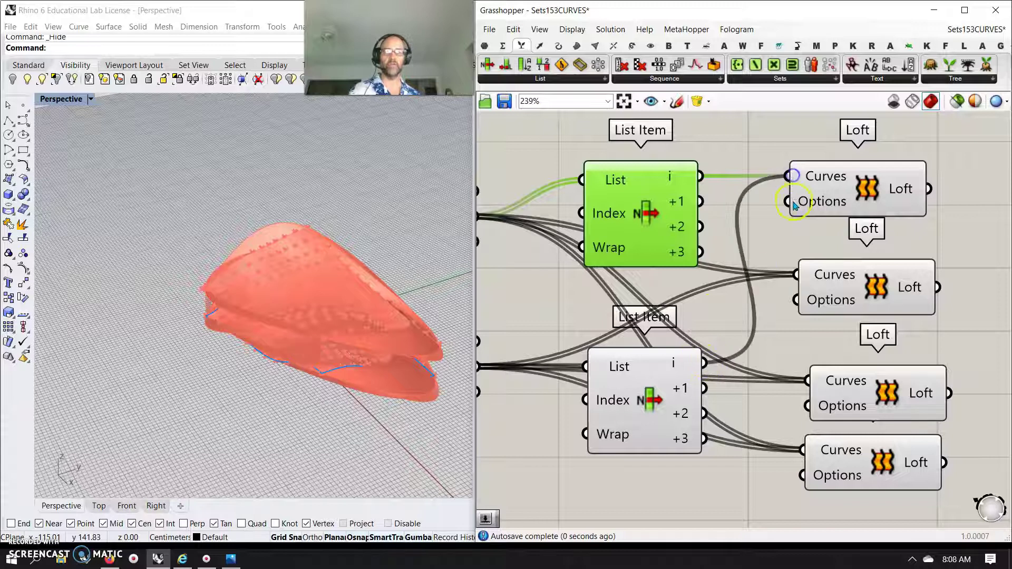
pyautogui.moveTo(695, 206); pyautogui.dragTo(794, 274)
pyautogui.moveTo(705, 388); pyautogui.dragTo(770, 316)
pyautogui.moveTo(701, 228); pyautogui.dragTo(810, 380)
pyautogui.moveTo(702, 413); pyautogui.dragTo(806, 387)
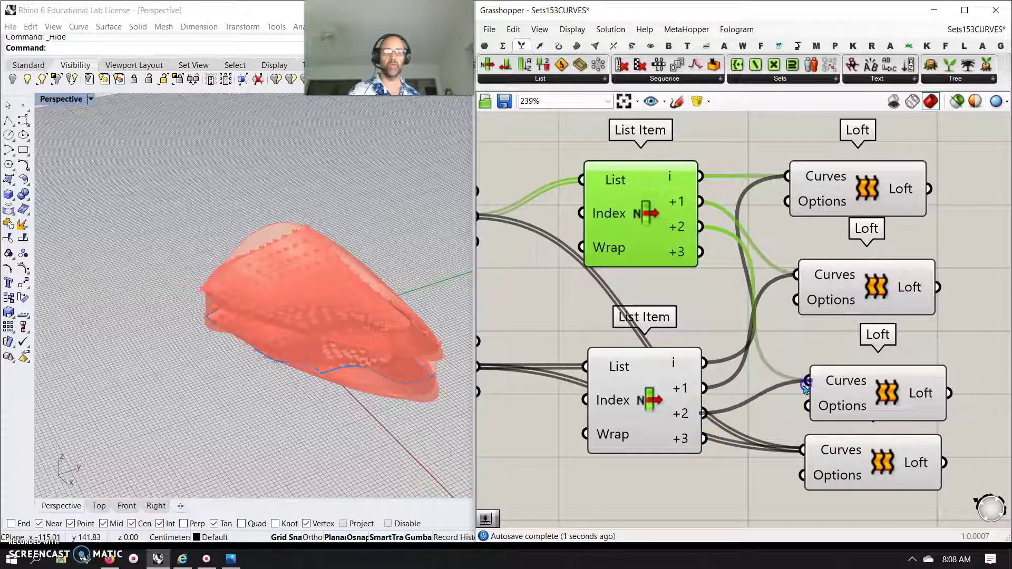
pyautogui.moveTo(700, 251); pyautogui.dragTo(802, 451)
pyautogui.moveTo(704, 438); pyautogui.dragTo(801, 451)
# - Select the four Lofts and inspect their side surfaces and the overall definition layout
pyautogui.scroll(-3, 738, 464)
pyautogui.moveTo(762, 480); pyautogui.dragTo(664, 253)
pyautogui.moveTo(607, 461); pyautogui.dragTo(647, 453, button='right')
pyautogui.scroll(3, 443, 354)
pyautogui.scroll(-10, 684, 296)
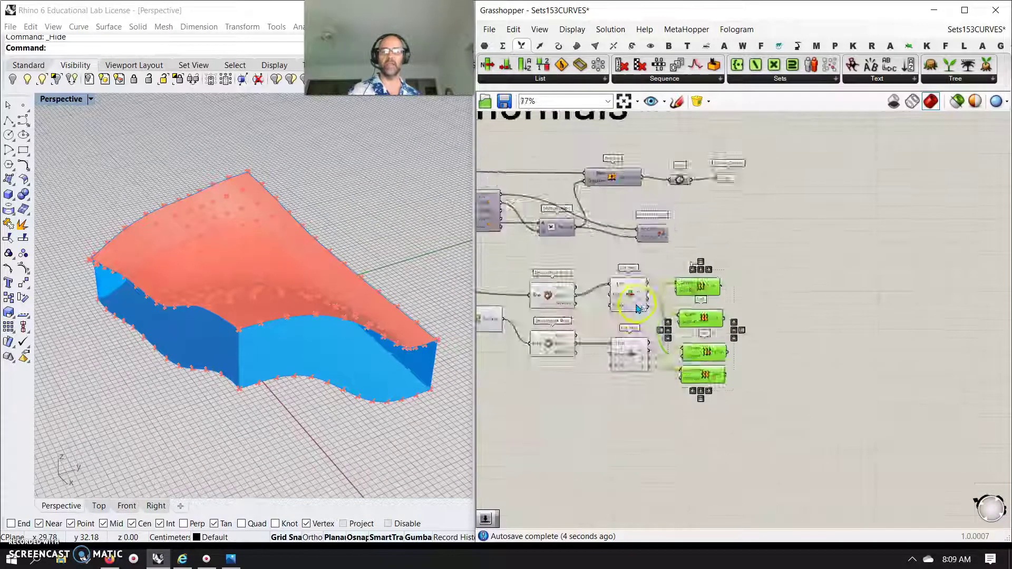
pyautogui.scroll(5, 679, 321)
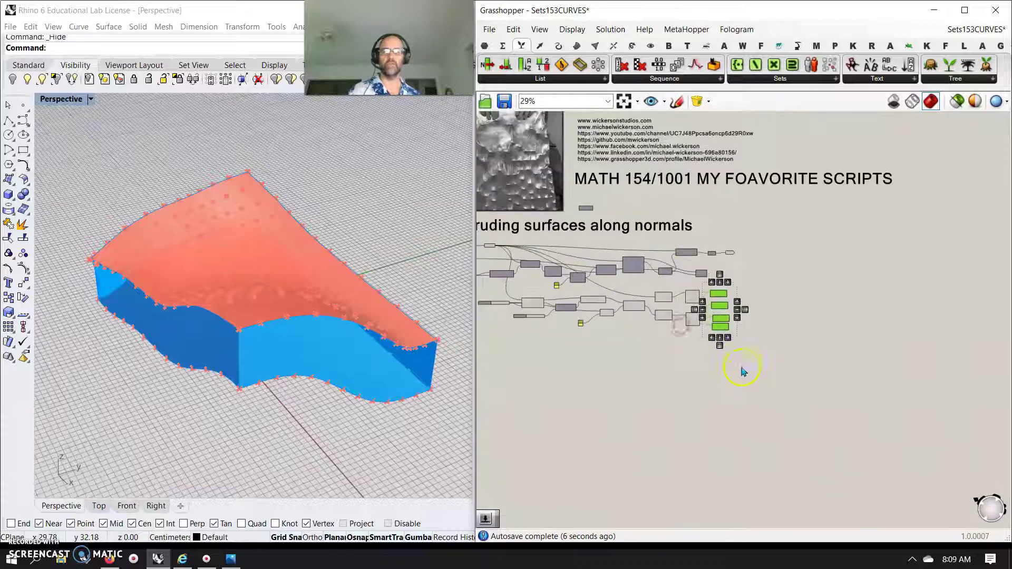
pyautogui.scroll(-4, 726, 471)
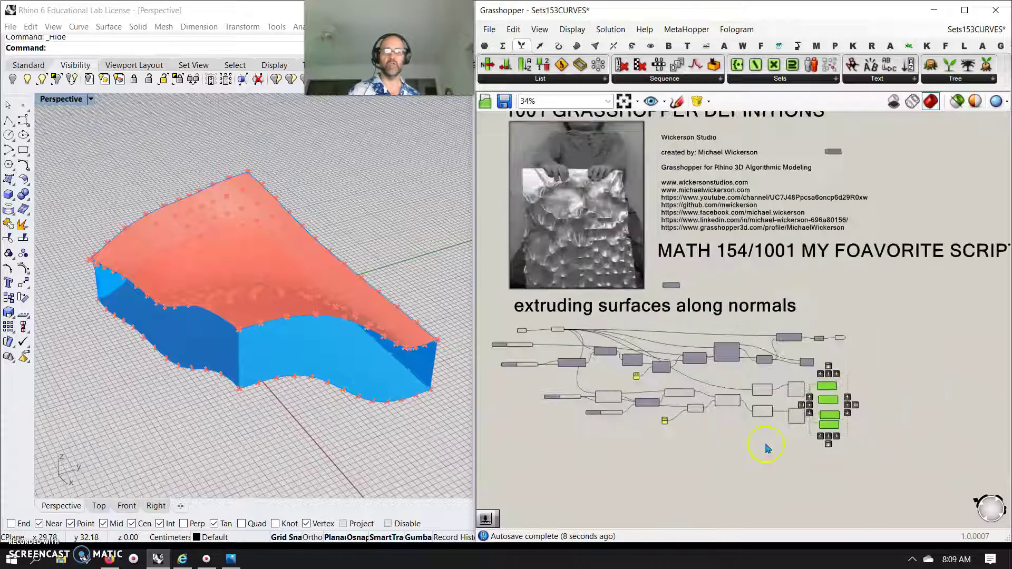
pyautogui.scroll(5, 672, 417)
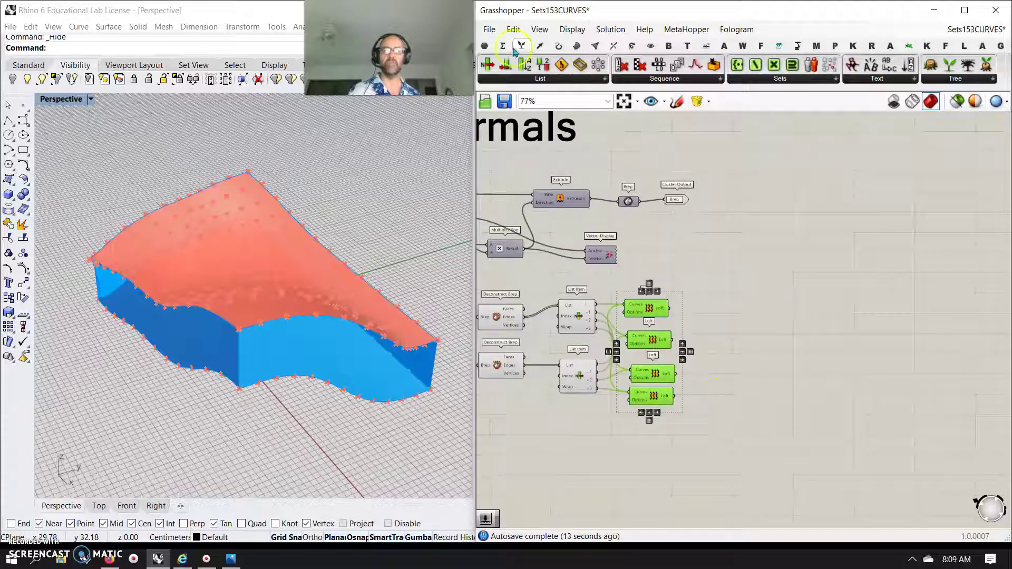
# - Add a Merge component and connect the four Loft outputs to its inputs D1 to D4
pyautogui.click(955, 78)
pyautogui.moveTo(954, 186); pyautogui.dragTo(769, 322)
pyautogui.scroll(3, 714, 390)
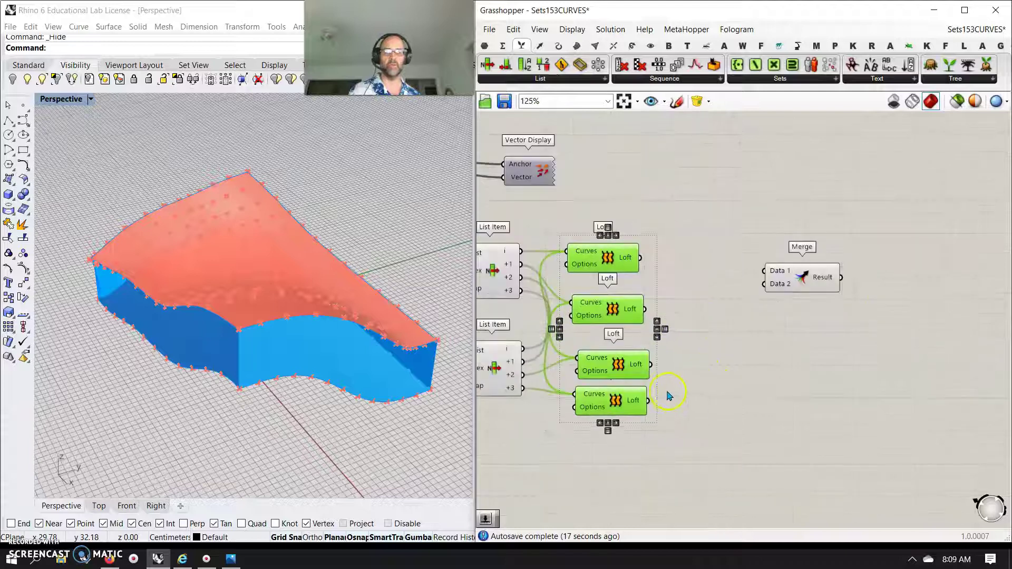
pyautogui.moveTo(652, 408); pyautogui.dragTo(828, 447, button='right')
pyautogui.moveTo(802, 288); pyautogui.dragTo(926, 302)
pyautogui.moveTo(889, 342); pyautogui.dragTo(941, 314)
pyautogui.moveTo(811, 431); pyautogui.dragTo(941, 328)
pyautogui.scroll(-3, 941, 328)
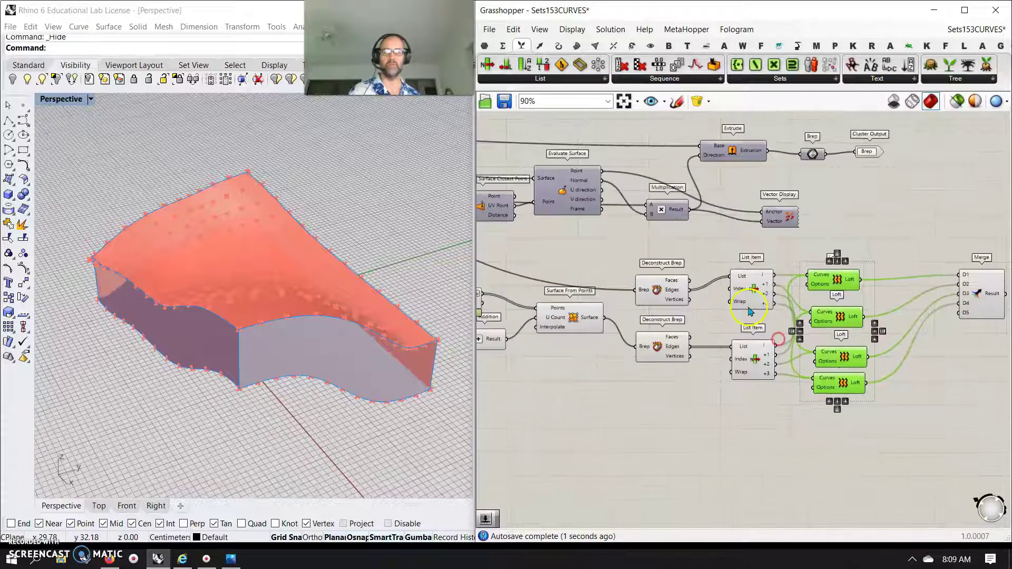
# - Connect Surface From Points' Surface and the original Surface parameter to the next free Merge inputs
pyautogui.moveTo(605, 321); pyautogui.dragTo(959, 313)
pyautogui.scroll(-3, 635, 322)
pyautogui.moveTo(549, 354); pyautogui.dragTo(677, 390, button='right')
pyautogui.moveTo(591, 360); pyautogui.dragTo(661, 372, button='right')
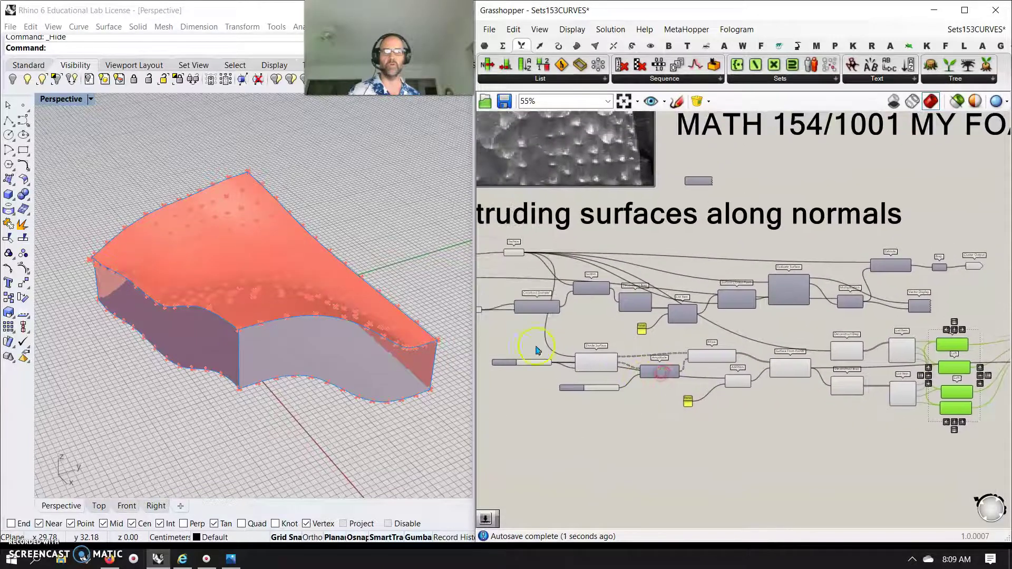
pyautogui.moveTo(525, 254); pyautogui.dragTo(946, 368)
pyautogui.click(950, 361)
# - Turn off the preview of every component in the definition except Merge
pyautogui.click(867, 407)
pyautogui.scroll(-3, 866, 401)
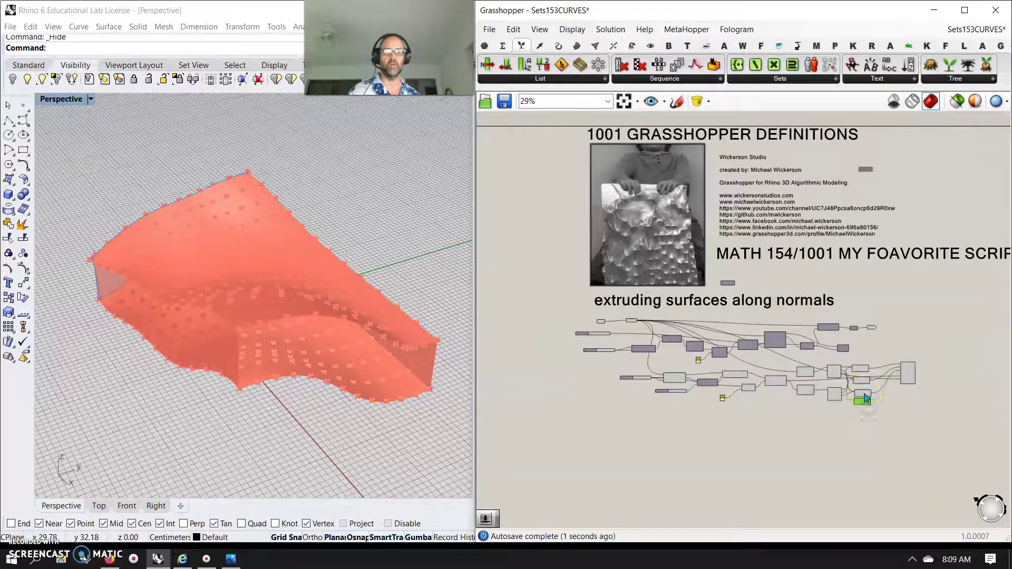
pyautogui.moveTo(896, 438); pyautogui.dragTo(564, 299)
pyautogui.rightClick(525, 322)
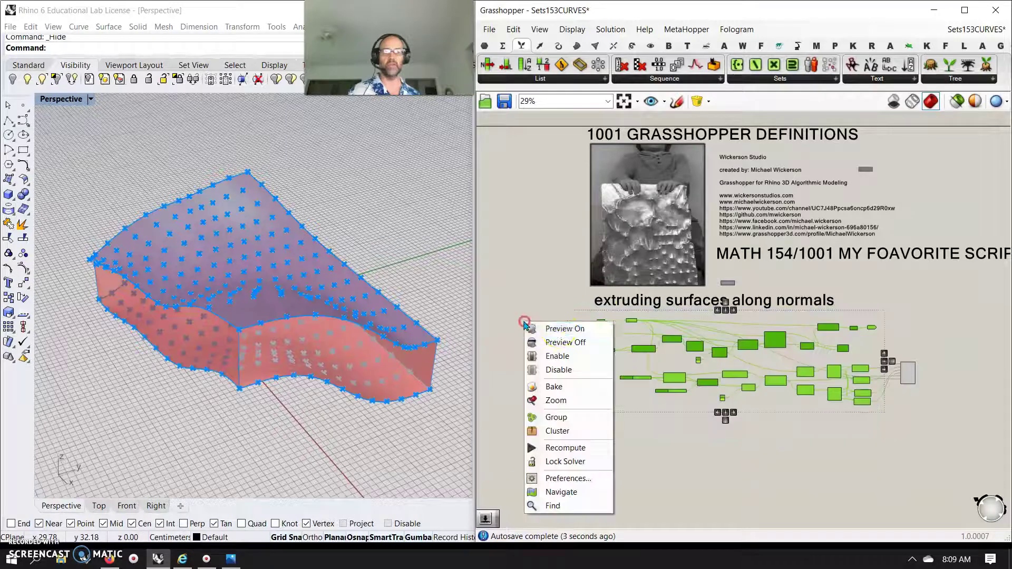
pyautogui.click(567, 342)
pyautogui.moveTo(869, 469); pyautogui.dragTo(774, 436, button='right')
# - Select the Merge component and inspect the combined top, bottom and side surfaces in the perspective view
pyautogui.click(836, 338)
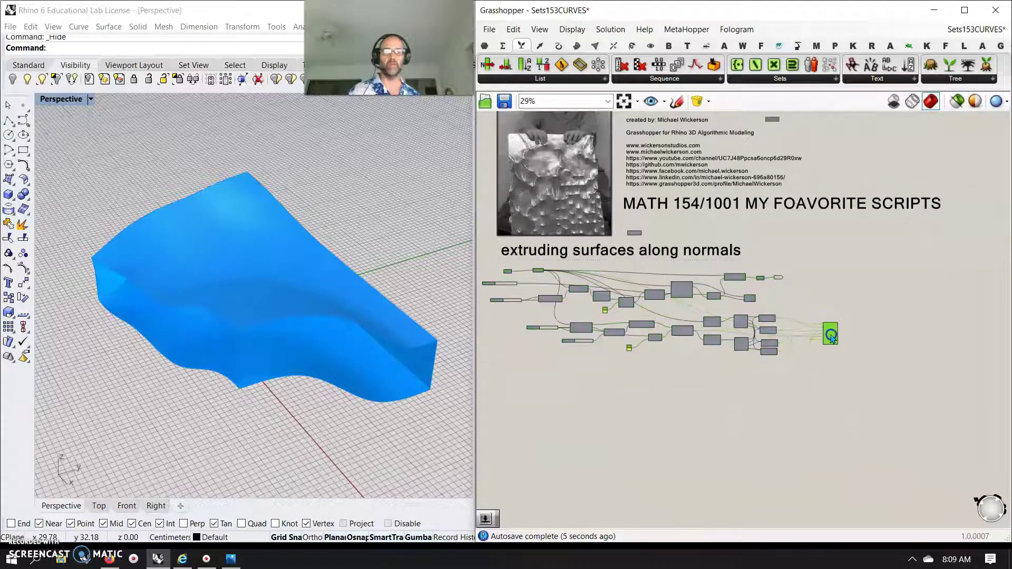
pyautogui.moveTo(277, 338)
pyautogui.mouseDown(button='right')
pyautogui.moveTo(279, 328)
pyautogui.moveTo(292, 341)
pyautogui.moveTo(319, 322)
pyautogui.moveTo(294, 347)
pyautogui.mouseUp(button='right')
pyautogui.scroll(5, 293, 343)
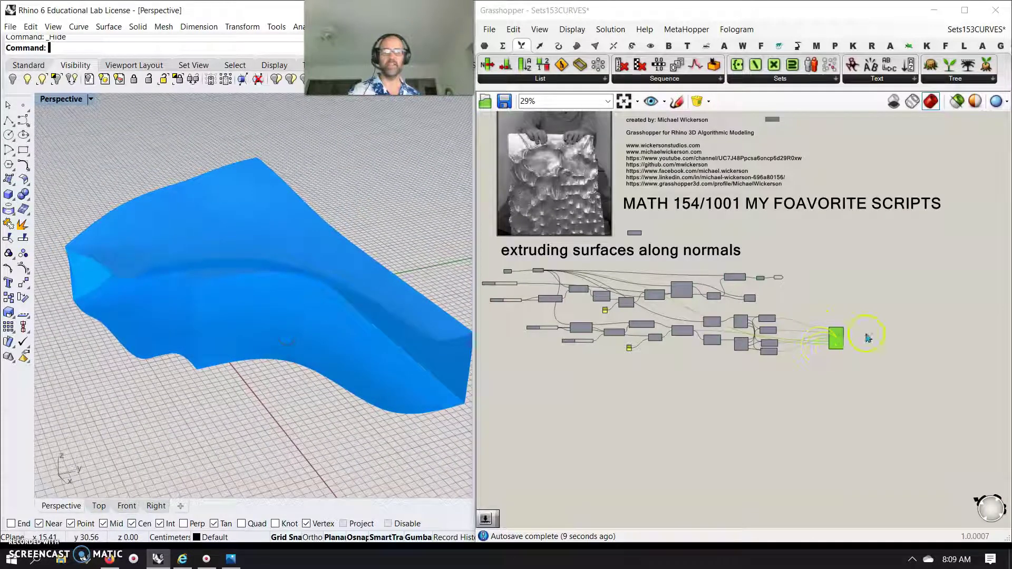
pyautogui.scroll(2, 833, 349)
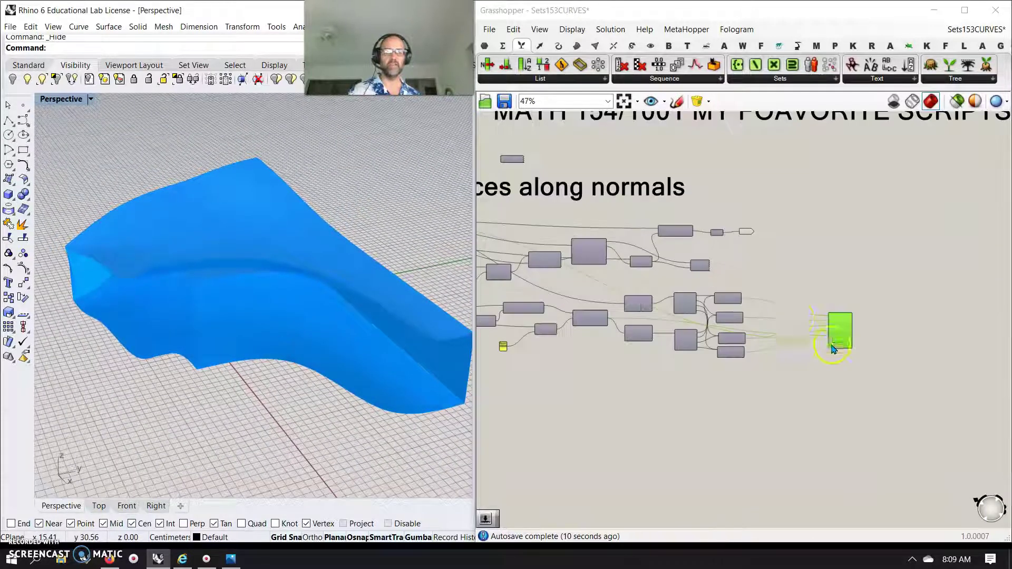
# - Turn on the preview of the upper branch's end parameter and move it with its output above the Merge component
pyautogui.click(717, 232)
pyautogui.rightClick(728, 253)
pyautogui.click(767, 274)
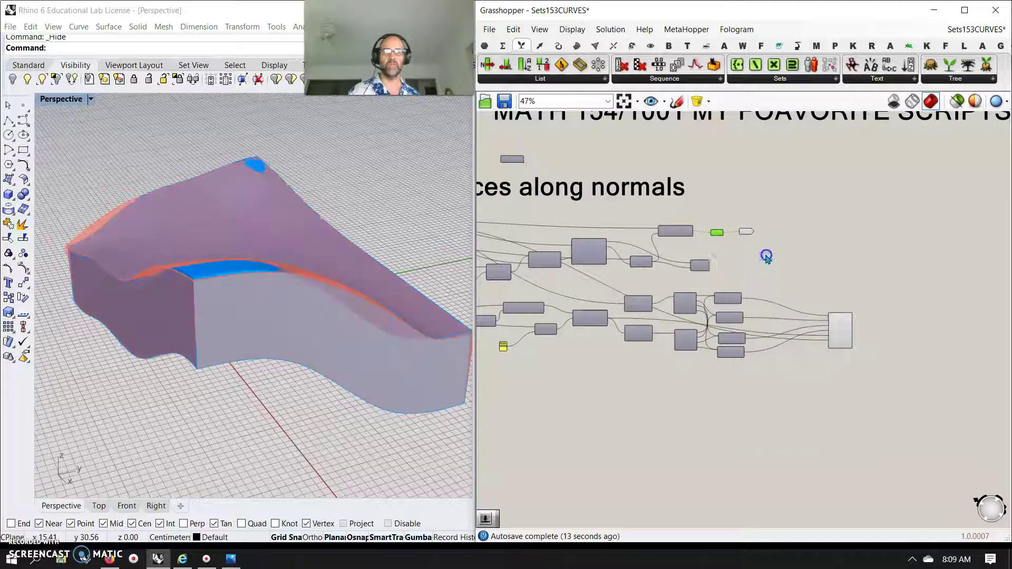
pyautogui.moveTo(775, 251); pyautogui.dragTo(841, 253)
pyautogui.click(899, 413)
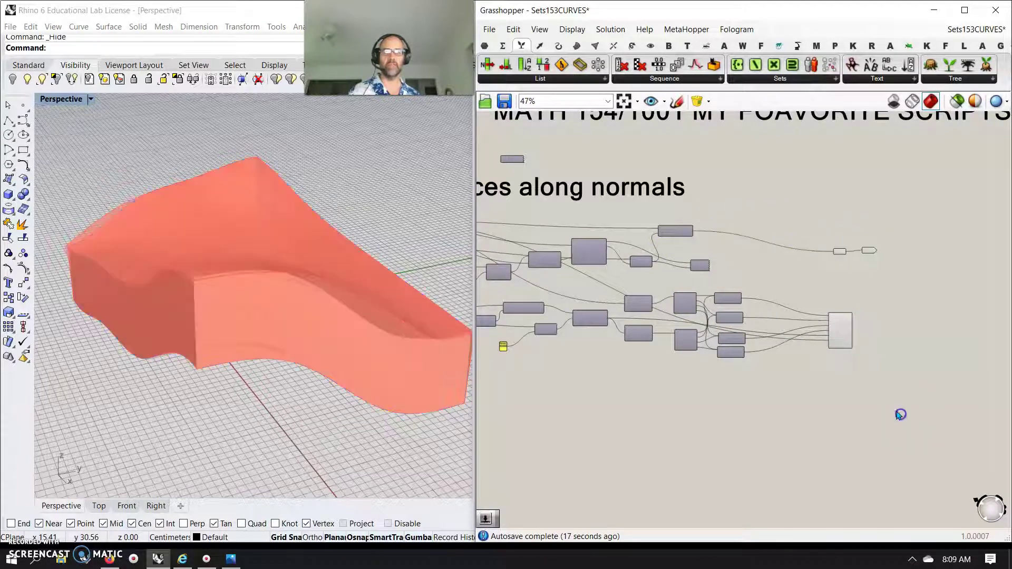
# - Limit the preview to selected objects and compare the Merge result with the upper branch's end parameter, singly and together
pyautogui.click(848, 341)
pyautogui.click(956, 102)
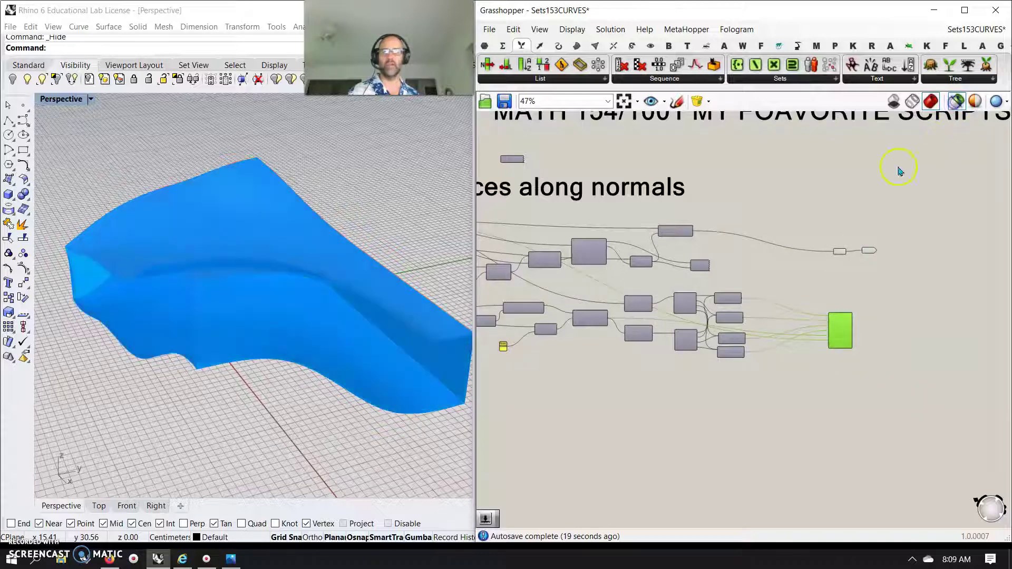
pyautogui.moveTo(406, 363)
pyautogui.mouseDown(button='right')
pyautogui.moveTo(397, 378)
pyautogui.moveTo(365, 355)
pyautogui.moveTo(414, 362)
pyautogui.moveTo(400, 382)
pyautogui.mouseUp(button='right')
pyautogui.click(855, 306)
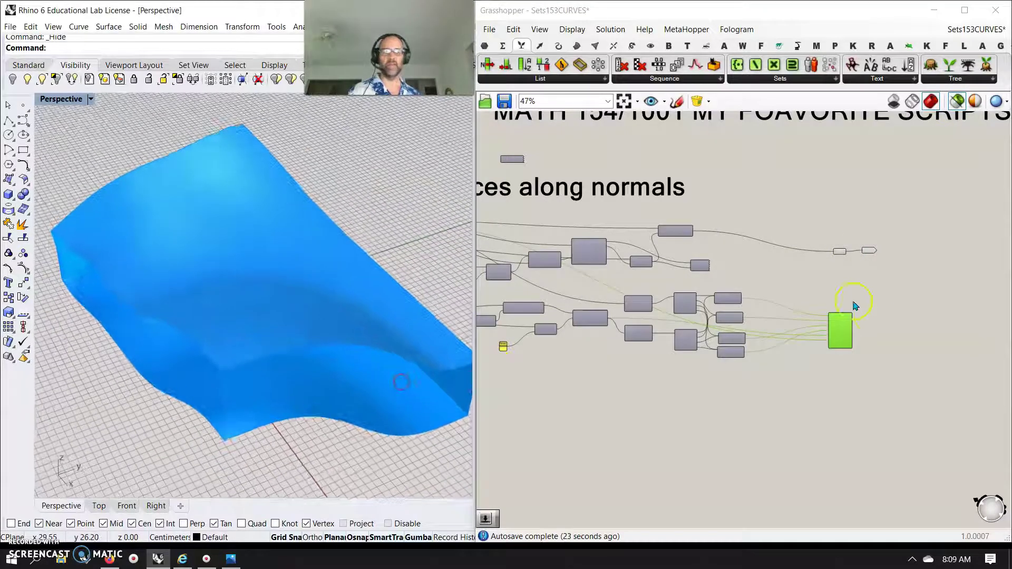
pyautogui.click(839, 253)
pyautogui.moveTo(869, 389); pyautogui.dragTo(827, 244)
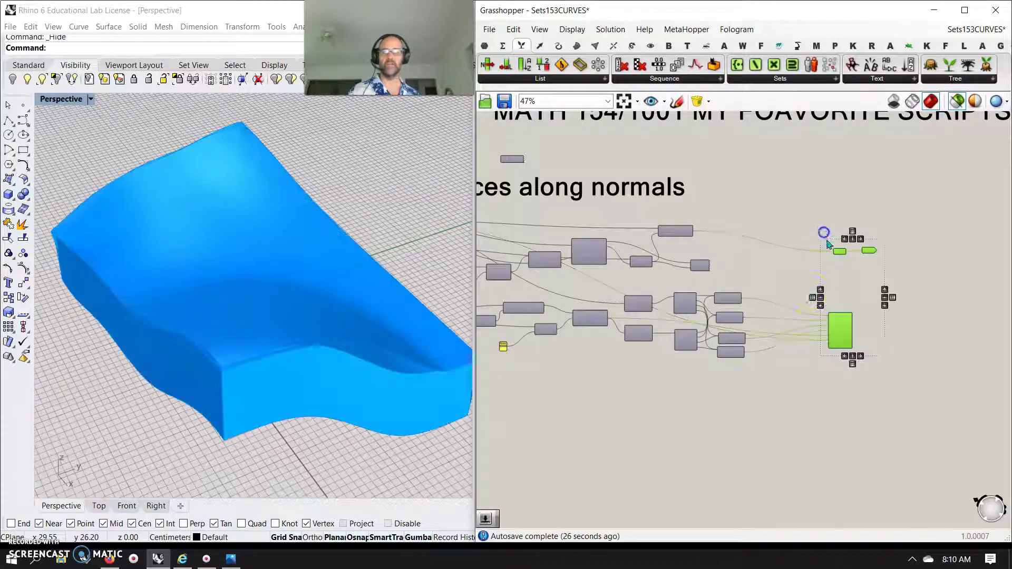
pyautogui.click(817, 406)
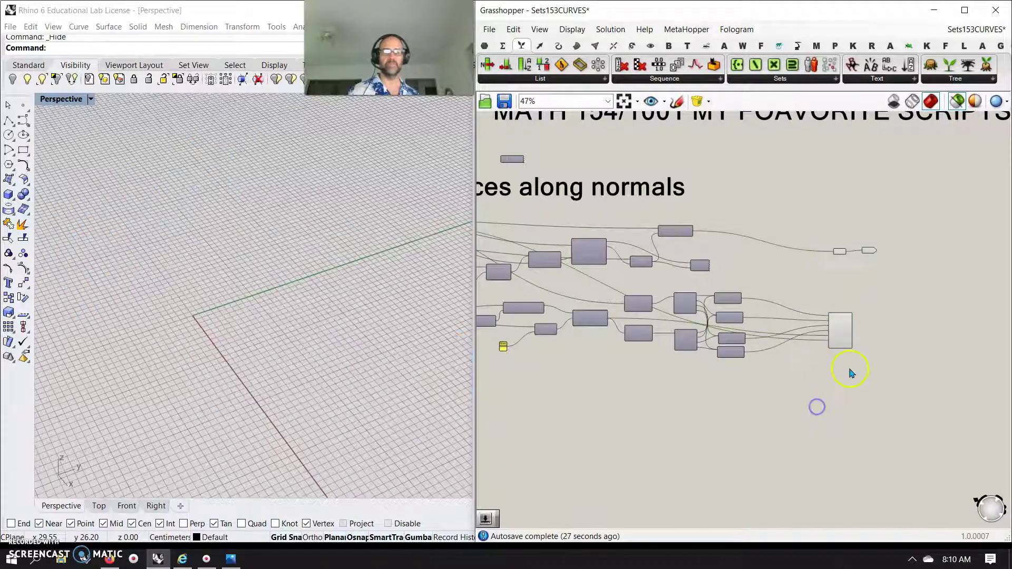
# - Restore the preview of unselected objects and examine where the Merge surfaces and the upper branch's solid overlap
pyautogui.click(932, 110)
pyautogui.click(834, 328)
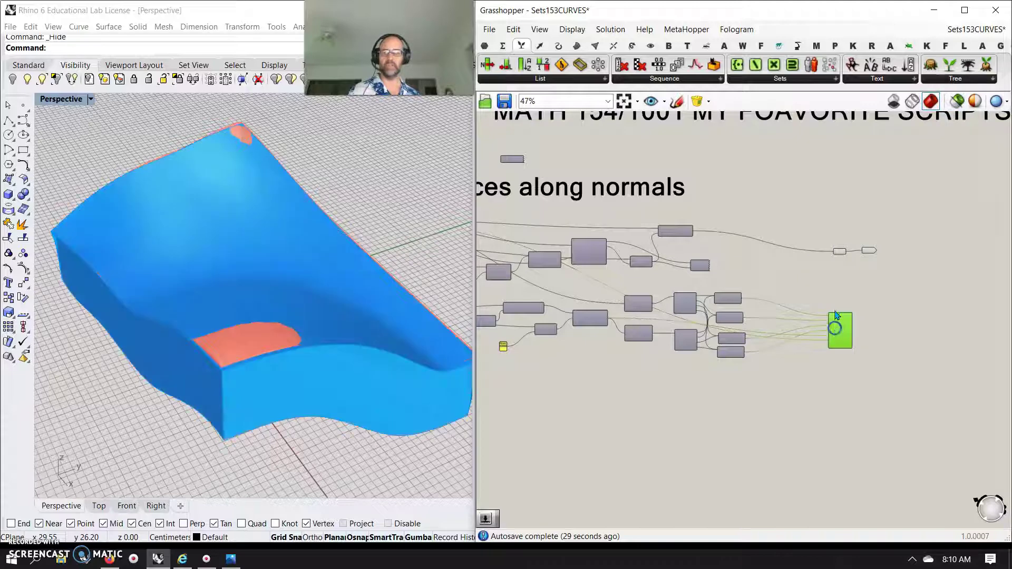
pyautogui.click(839, 250)
pyautogui.moveTo(295, 327); pyautogui.dragTo(316, 333, button='right')
pyautogui.scroll(-5, 311, 349)
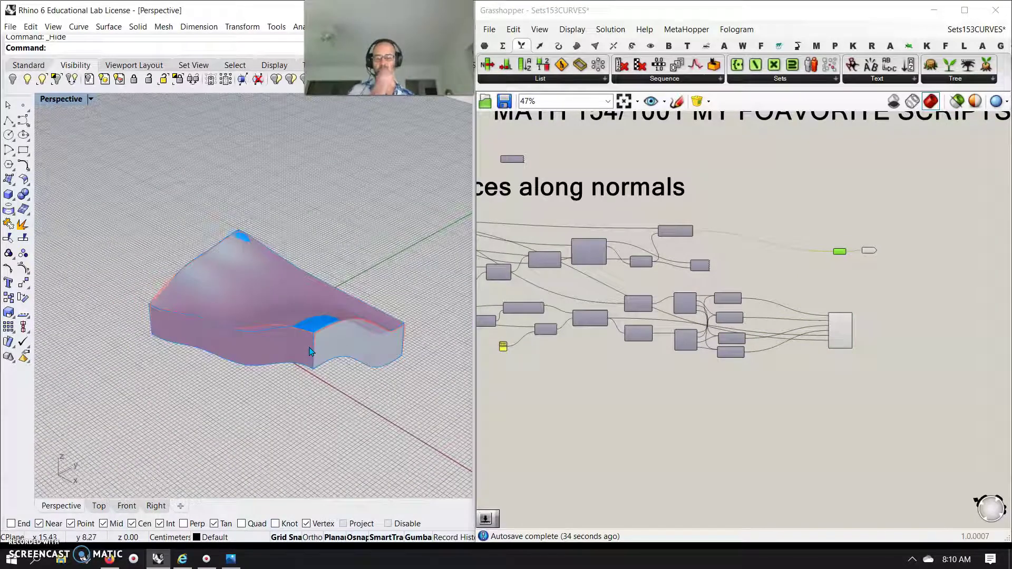
# - Move the whole lower branch ending in Merge further down and shift the upper branch slightly to separate the two groups
pyautogui.moveTo(535, 418); pyautogui.dragTo(729, 458, button='right')
pyautogui.scroll(-1, 732, 409)
pyautogui.scroll(2, 732, 409)
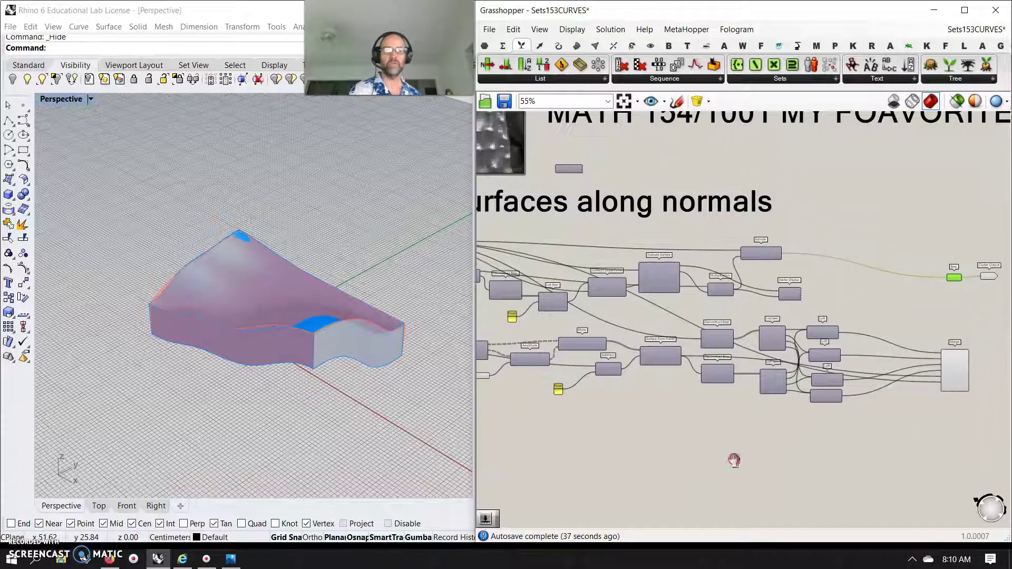
pyautogui.scroll(5, 314, 380)
pyautogui.moveTo(601, 409); pyautogui.dragTo(716, 496, button='right')
pyautogui.scroll(-5, 717, 495)
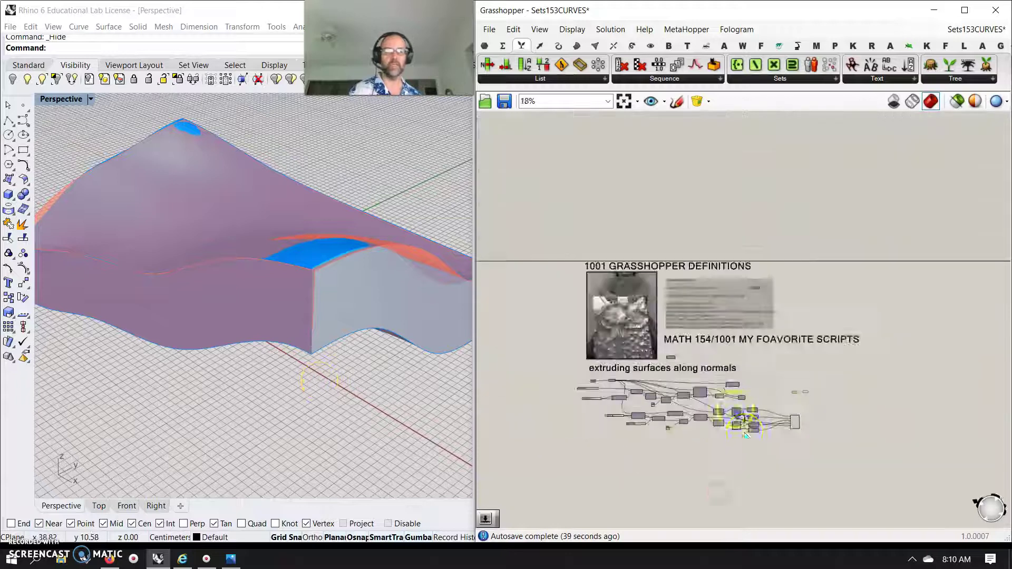
pyautogui.moveTo(812, 452); pyautogui.dragTo(577, 409)
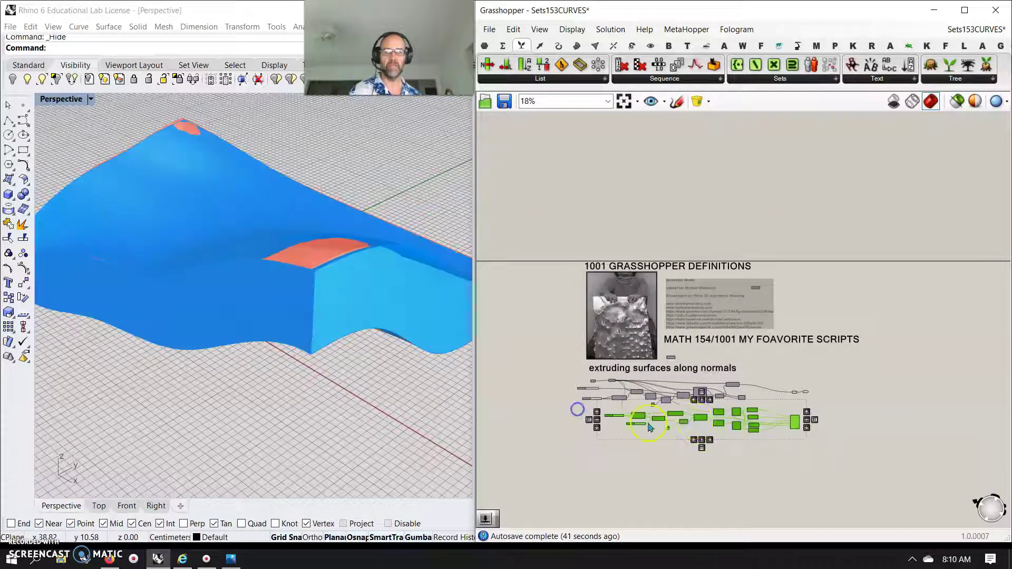
pyautogui.moveTo(699, 419); pyautogui.dragTo(700, 464)
pyautogui.moveTo(817, 410); pyautogui.dragTo(675, 407)
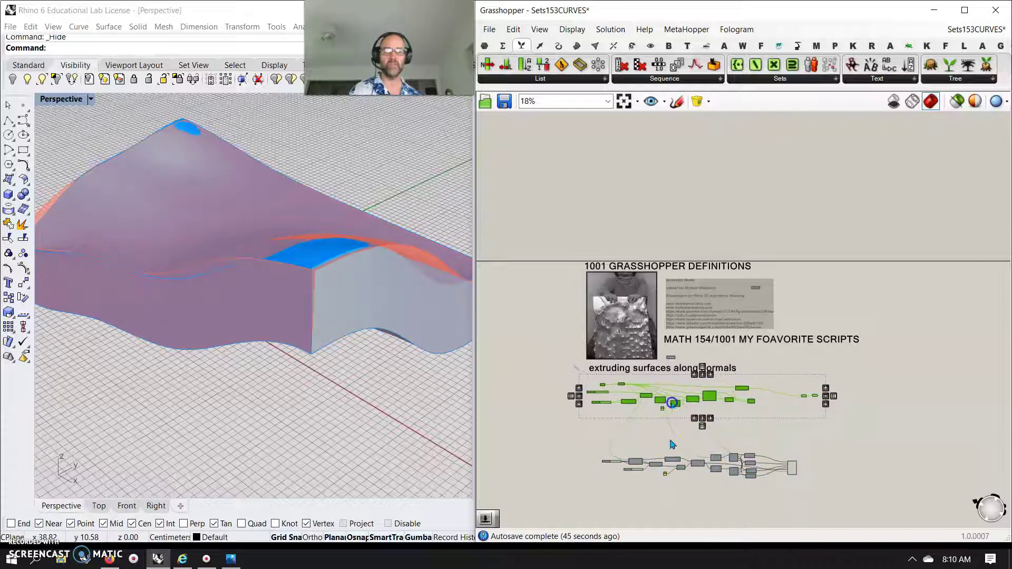
pyautogui.click(660, 443)
# - Browse the saved definitions in the ExtrudeSrfAlongNormals category and view the solid alongside both script branches
pyautogui.click(706, 106)
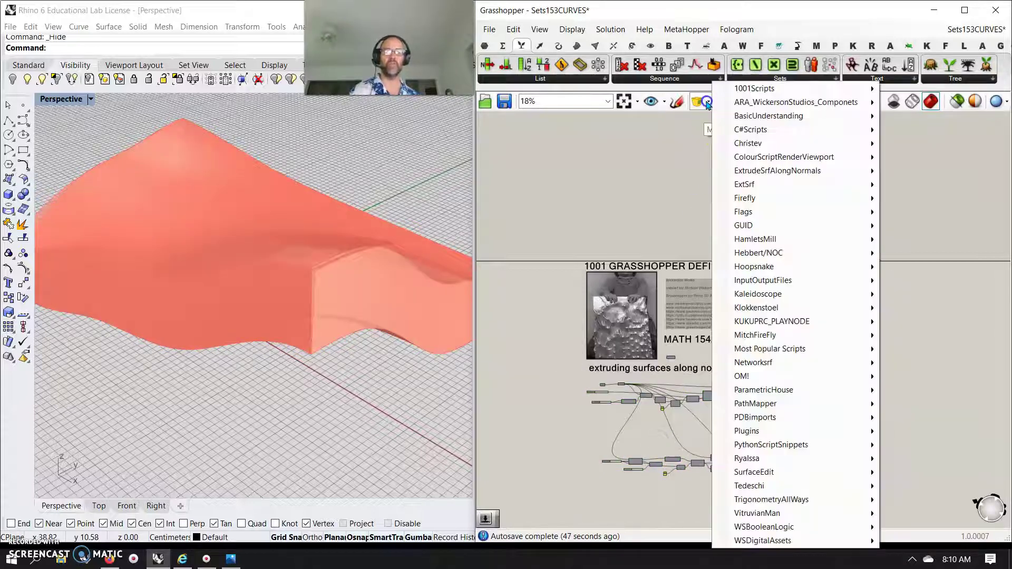
pyautogui.moveTo(747, 186)
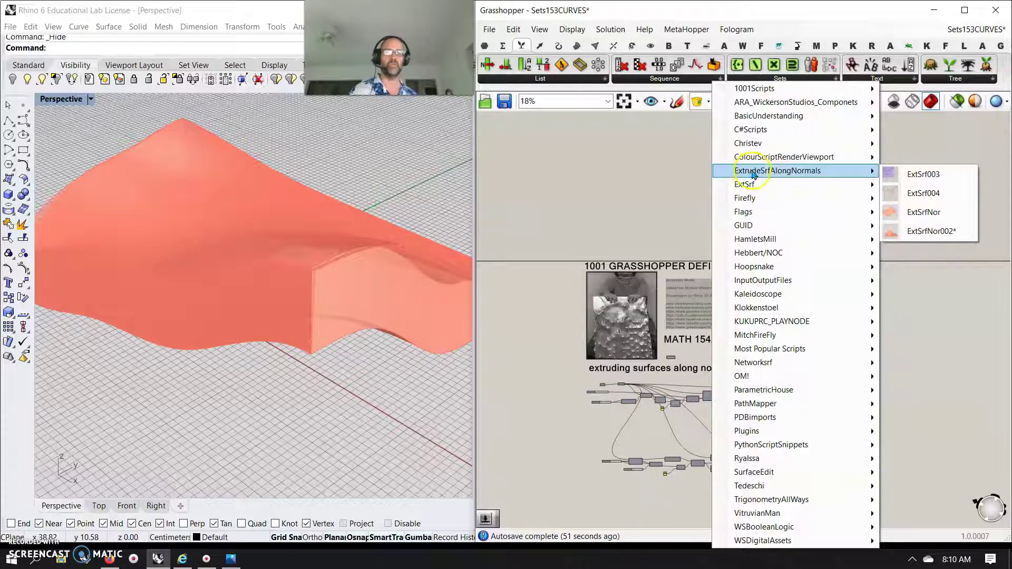
pyautogui.scroll(-5, 419, 374)
pyautogui.scroll(5, 420, 373)
pyautogui.moveTo(428, 362); pyautogui.dragTo(334, 419, button='right')
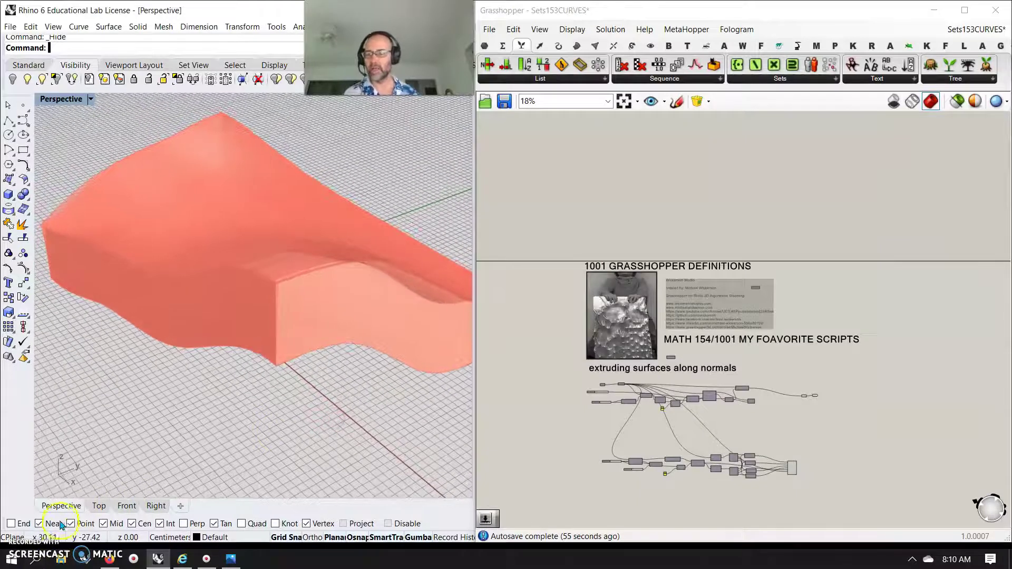
pyautogui.scroll(2, 683, 406)
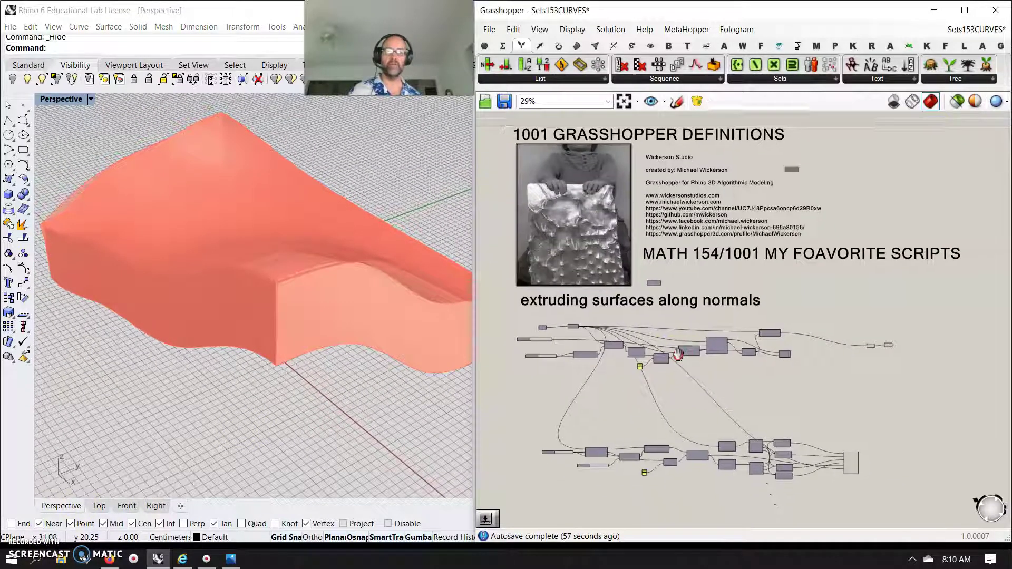